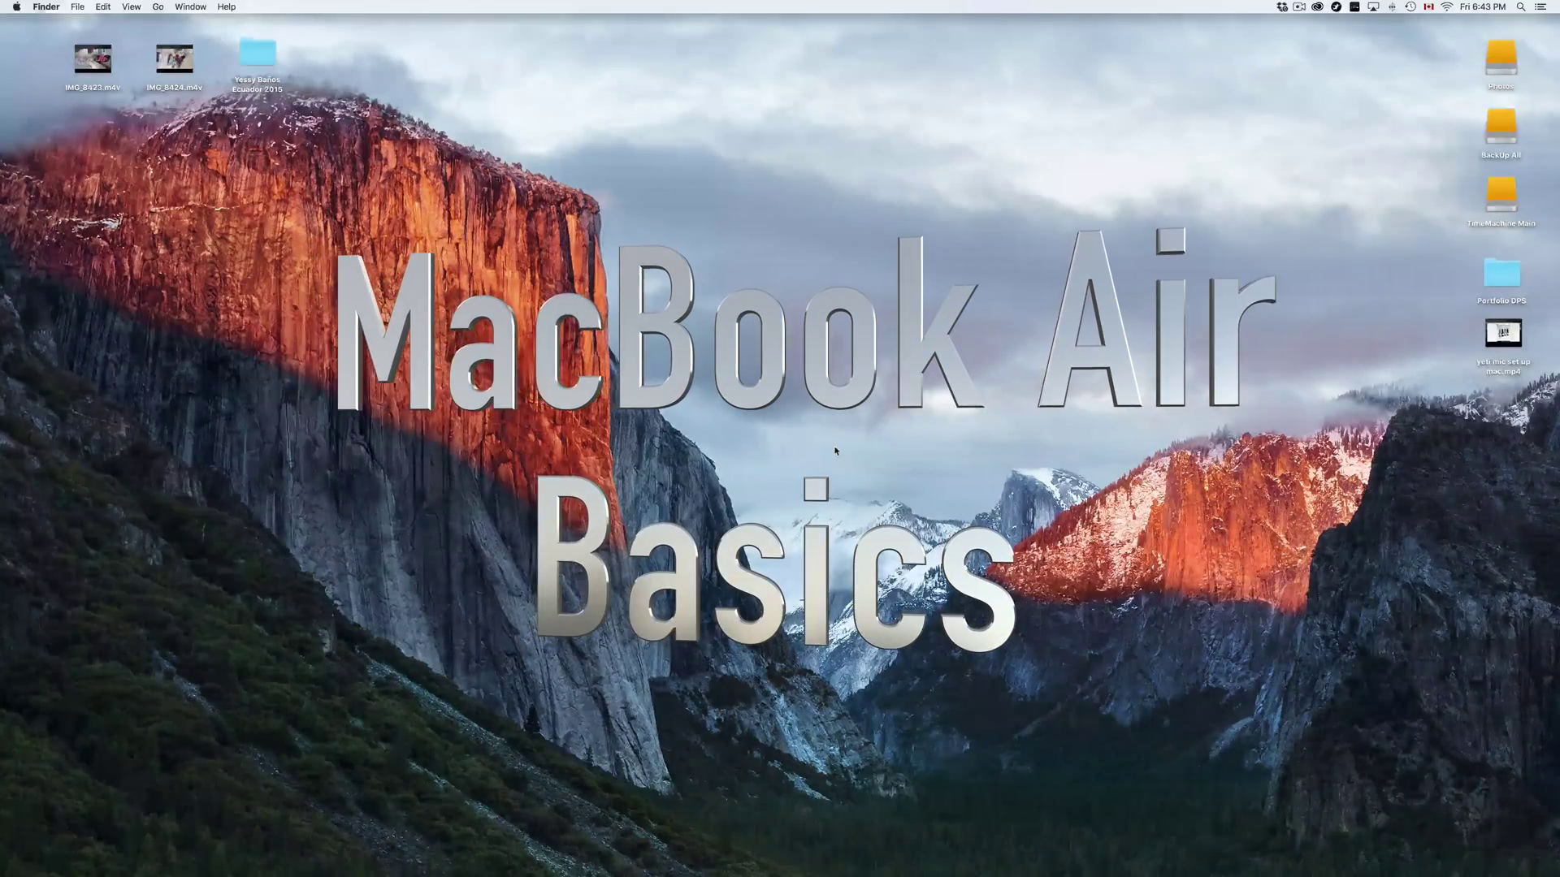
# Step: Search Spotlight for "system" and open System Preferences
pyautogui.moveTo(793, 851)
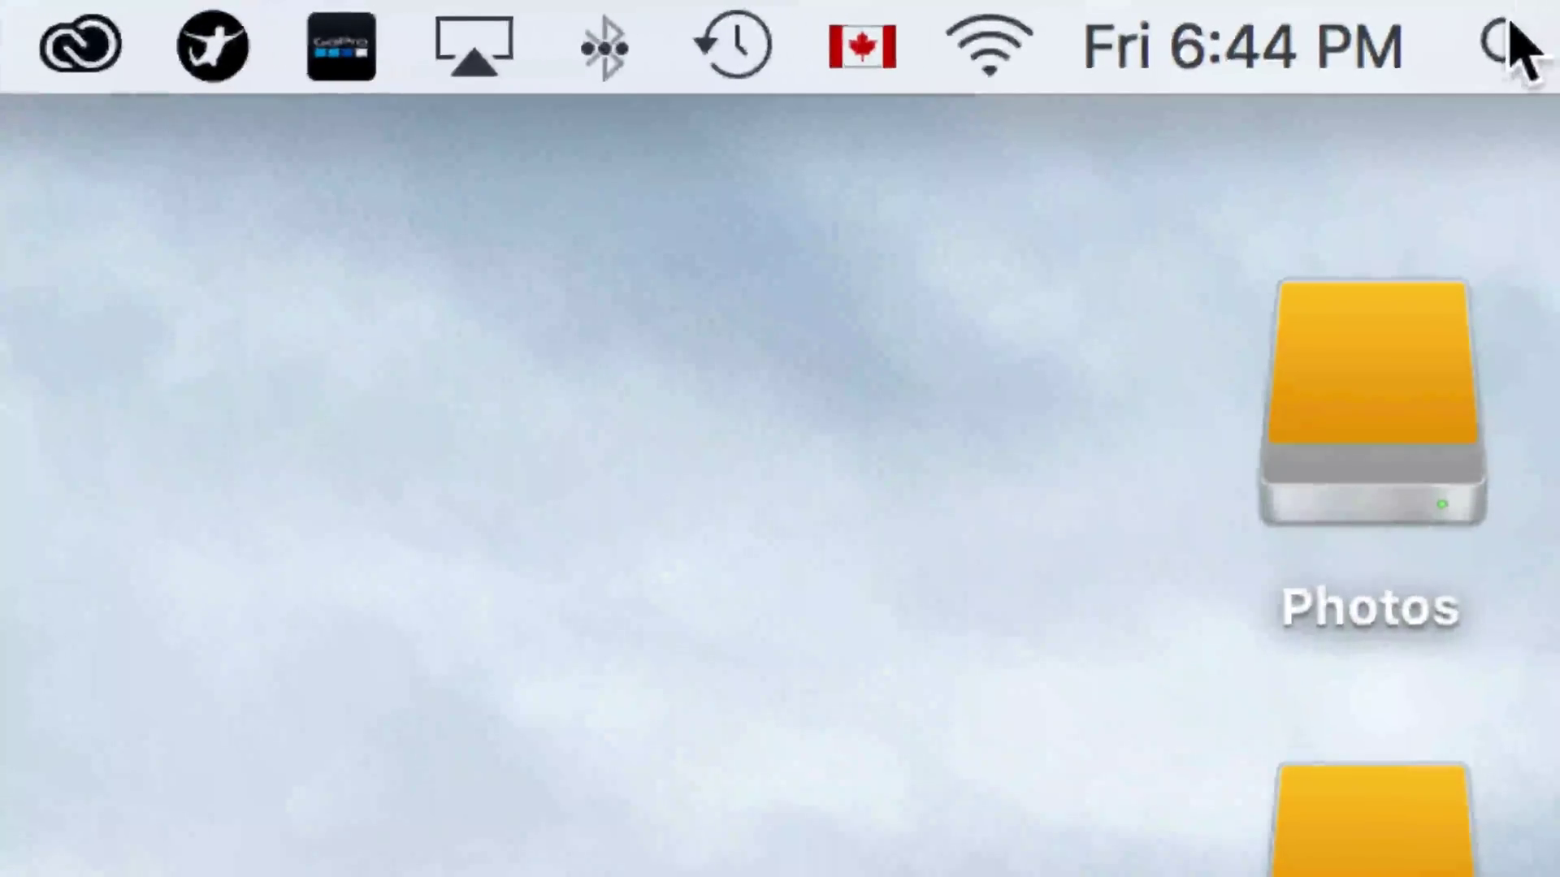
pyautogui.click(1505, 48)
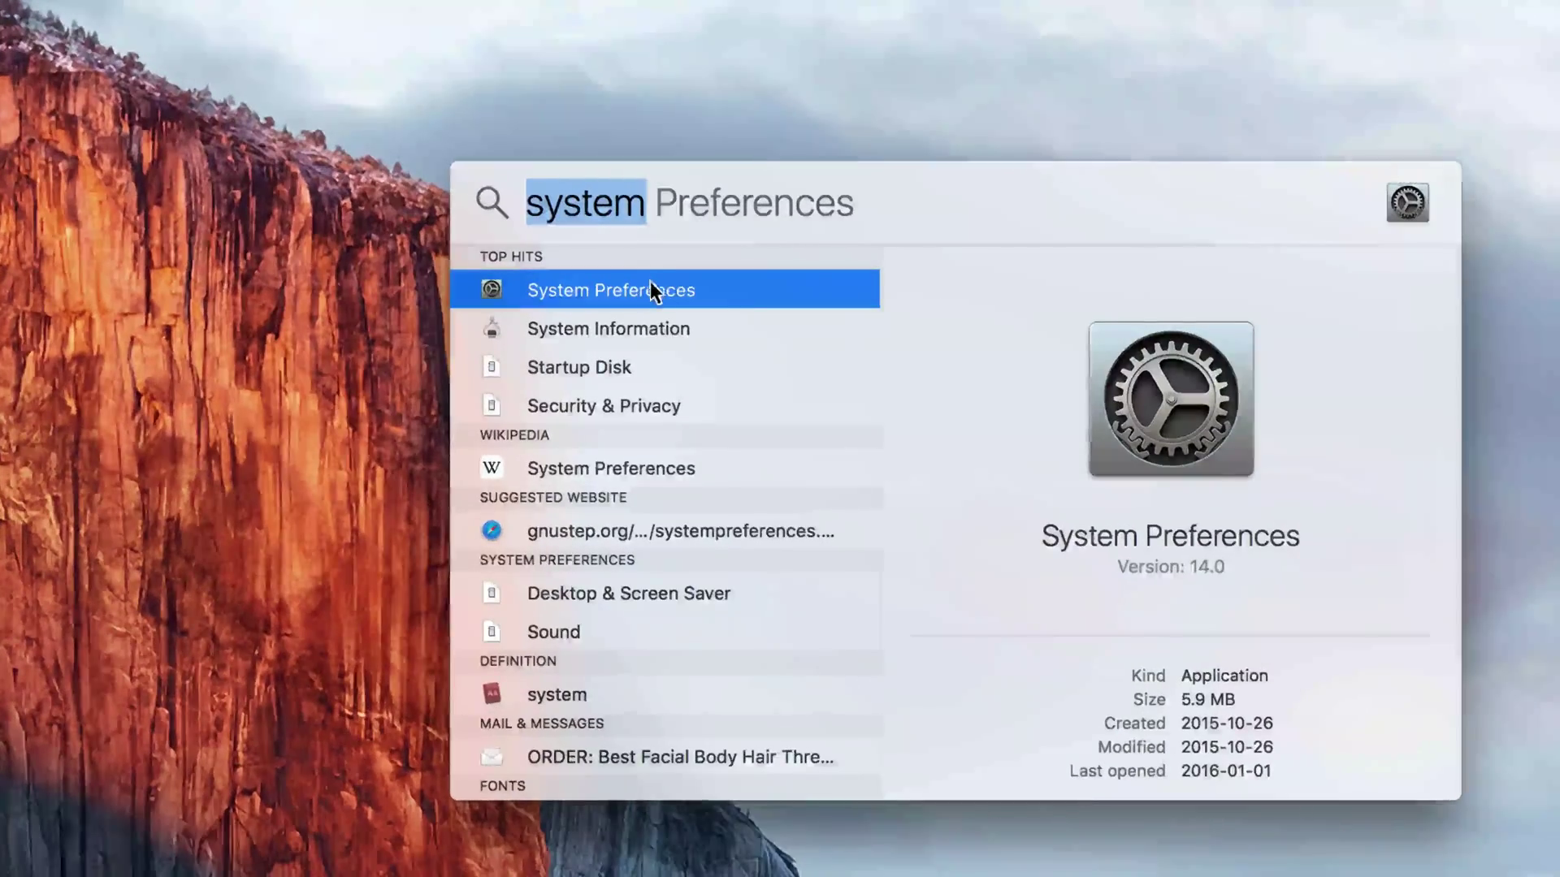
pyautogui.click(593, 294)
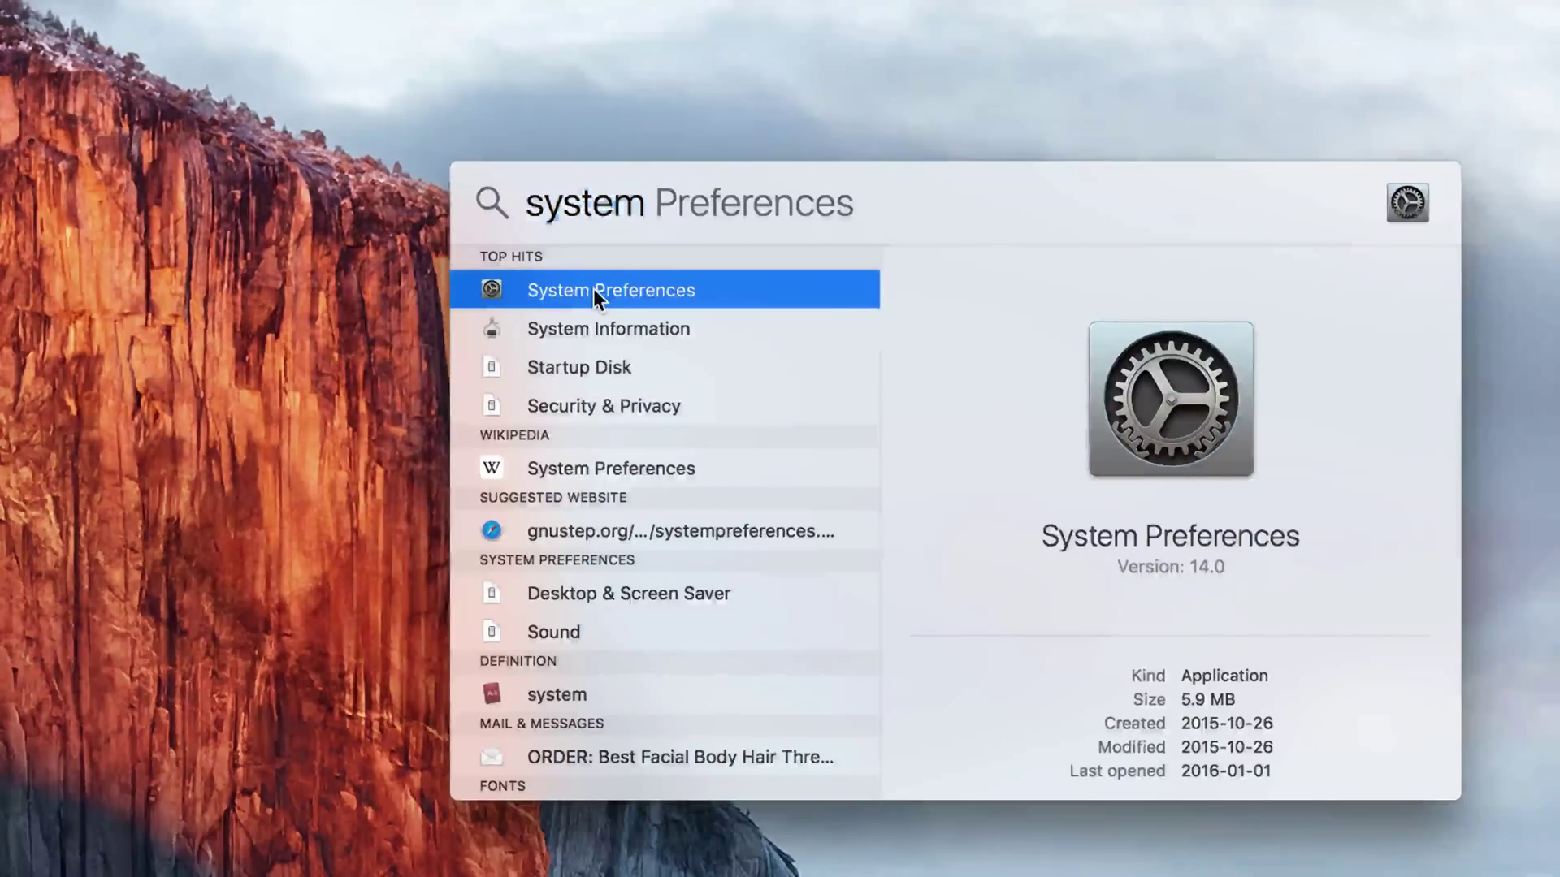
pyautogui.doubleClick(593, 289)
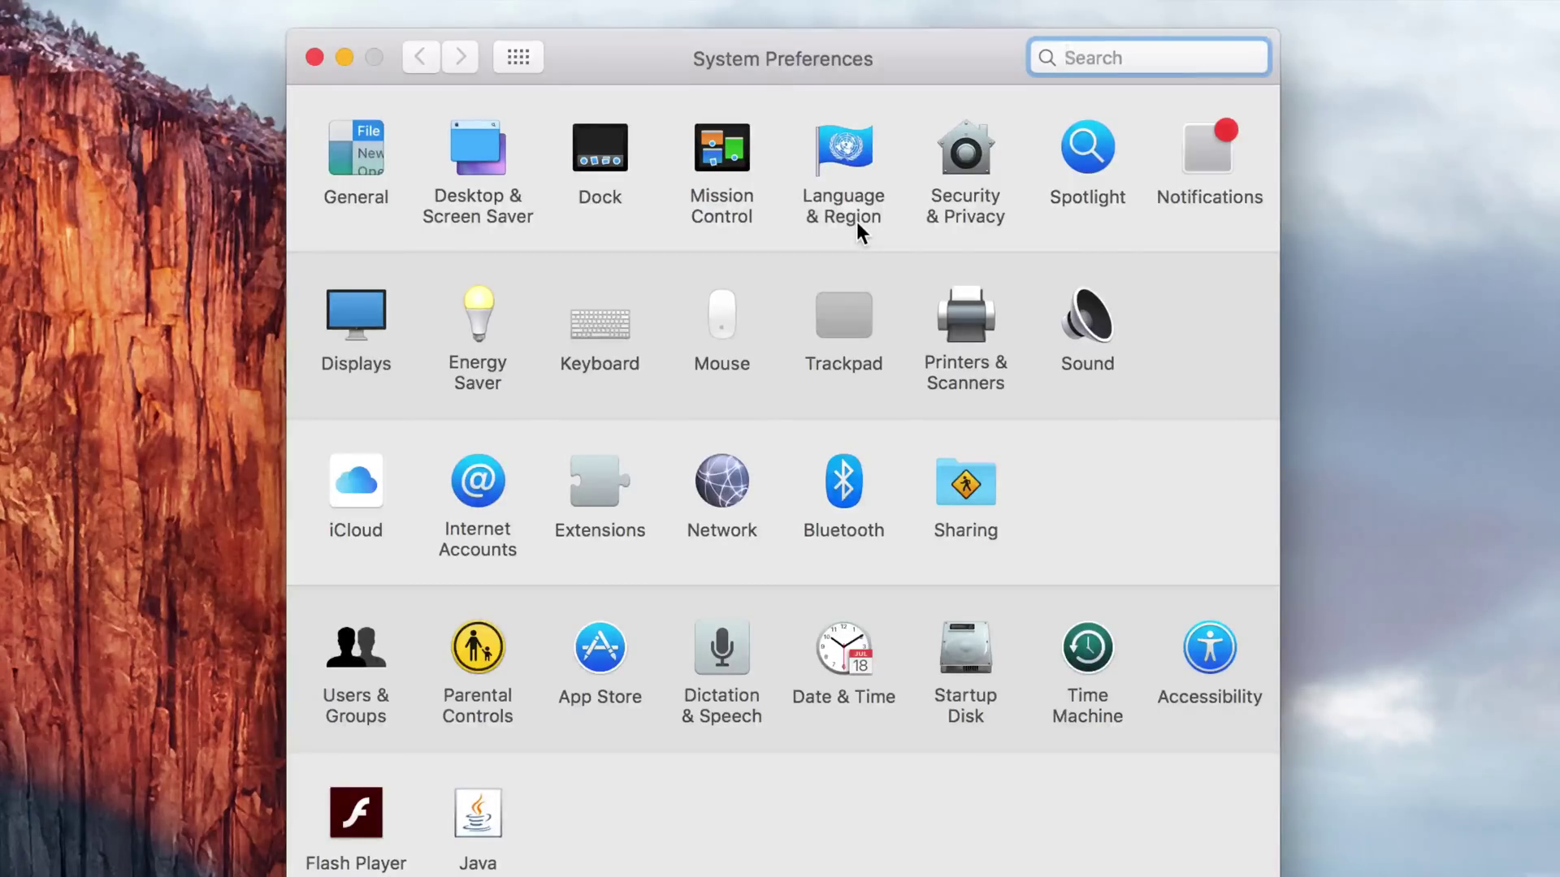
# Step: In the Mouse settings, switch the right-side secondary click off and back on
pyautogui.click(714, 310)
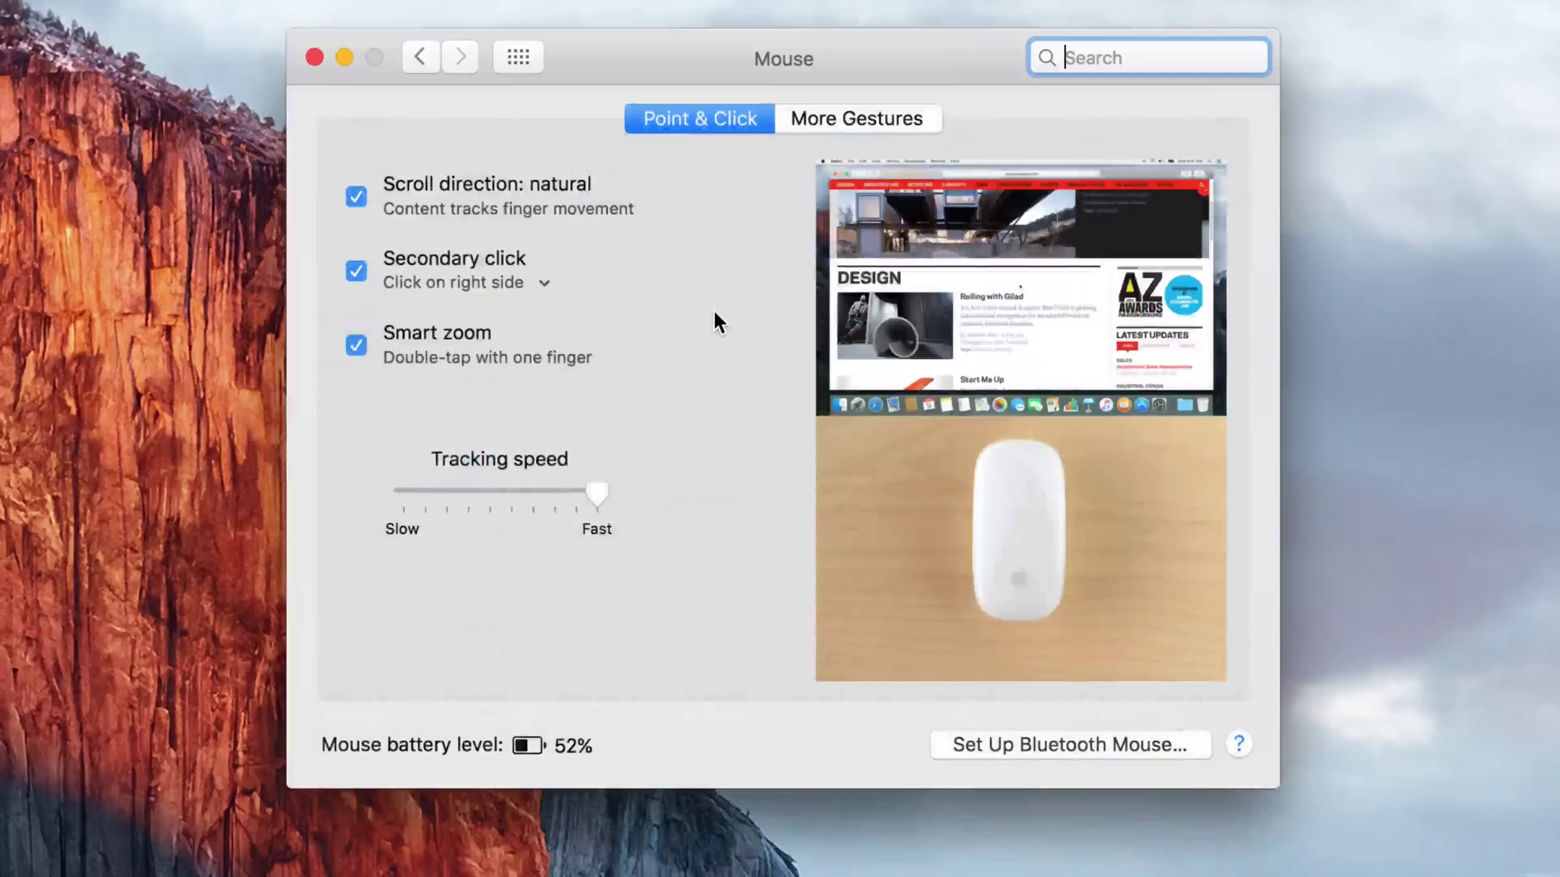
pyautogui.click(358, 271)
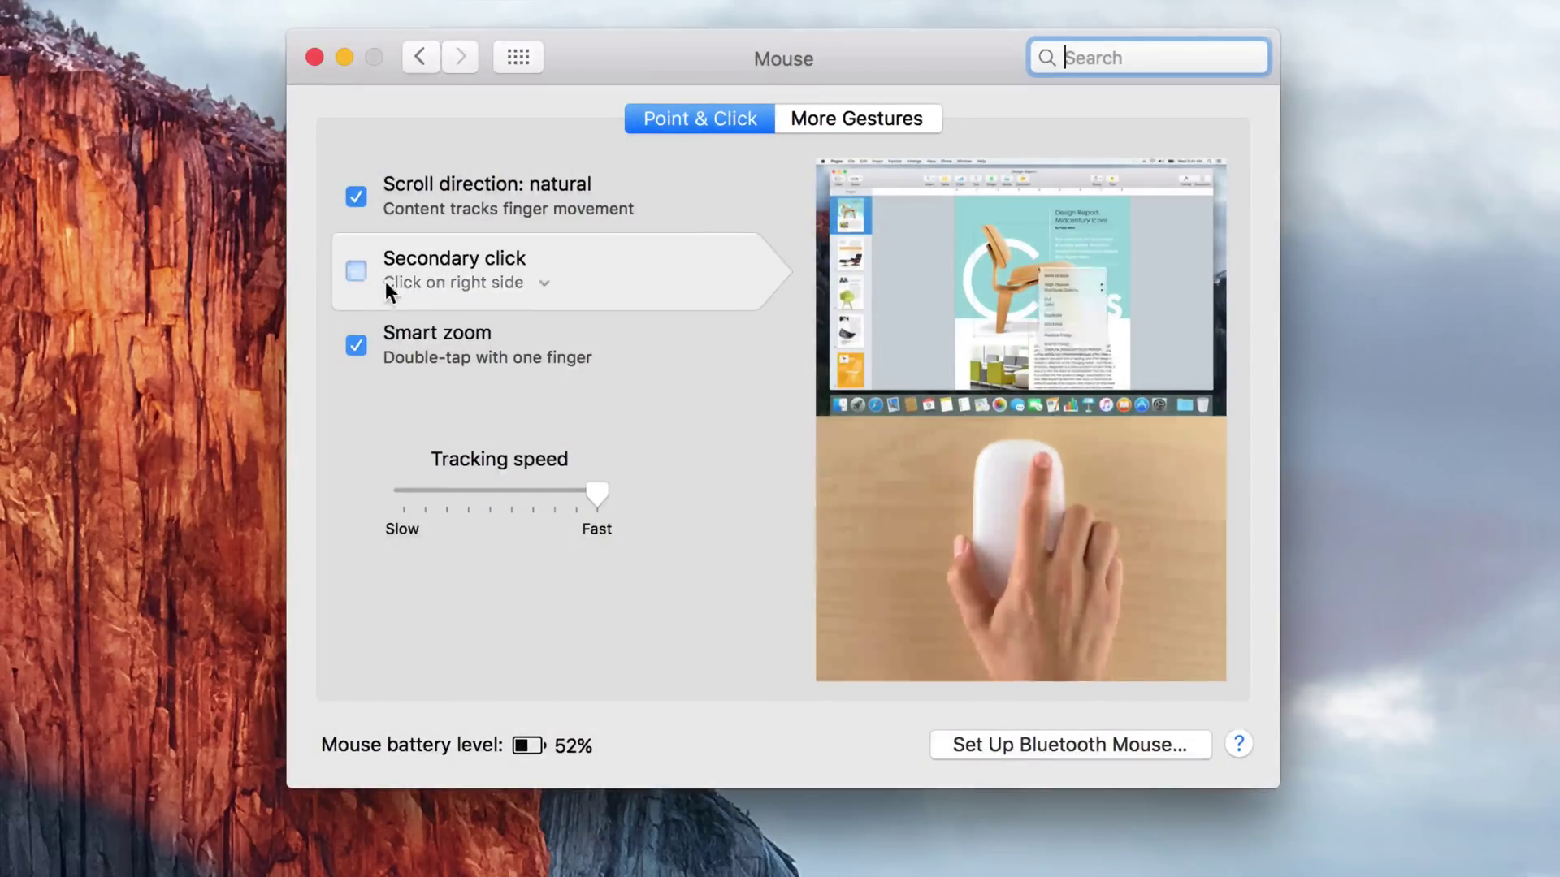
pyautogui.click(358, 273)
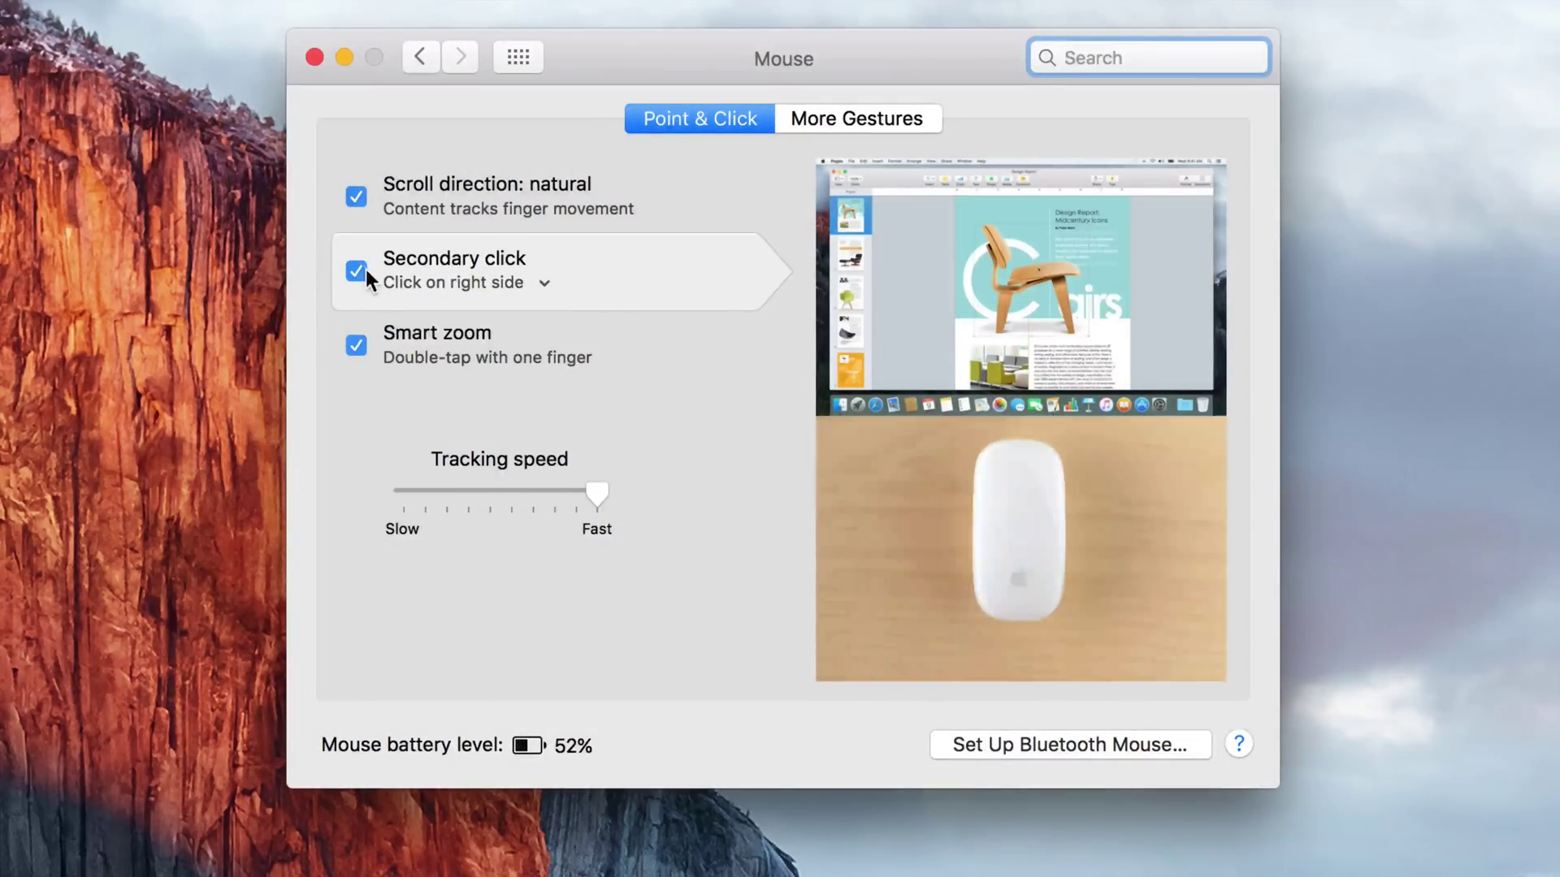
# Step: Test the mouse's secondary click by opening the desktop's context menu at several spots and dismissing it
pyautogui.rightClick(92, 180)
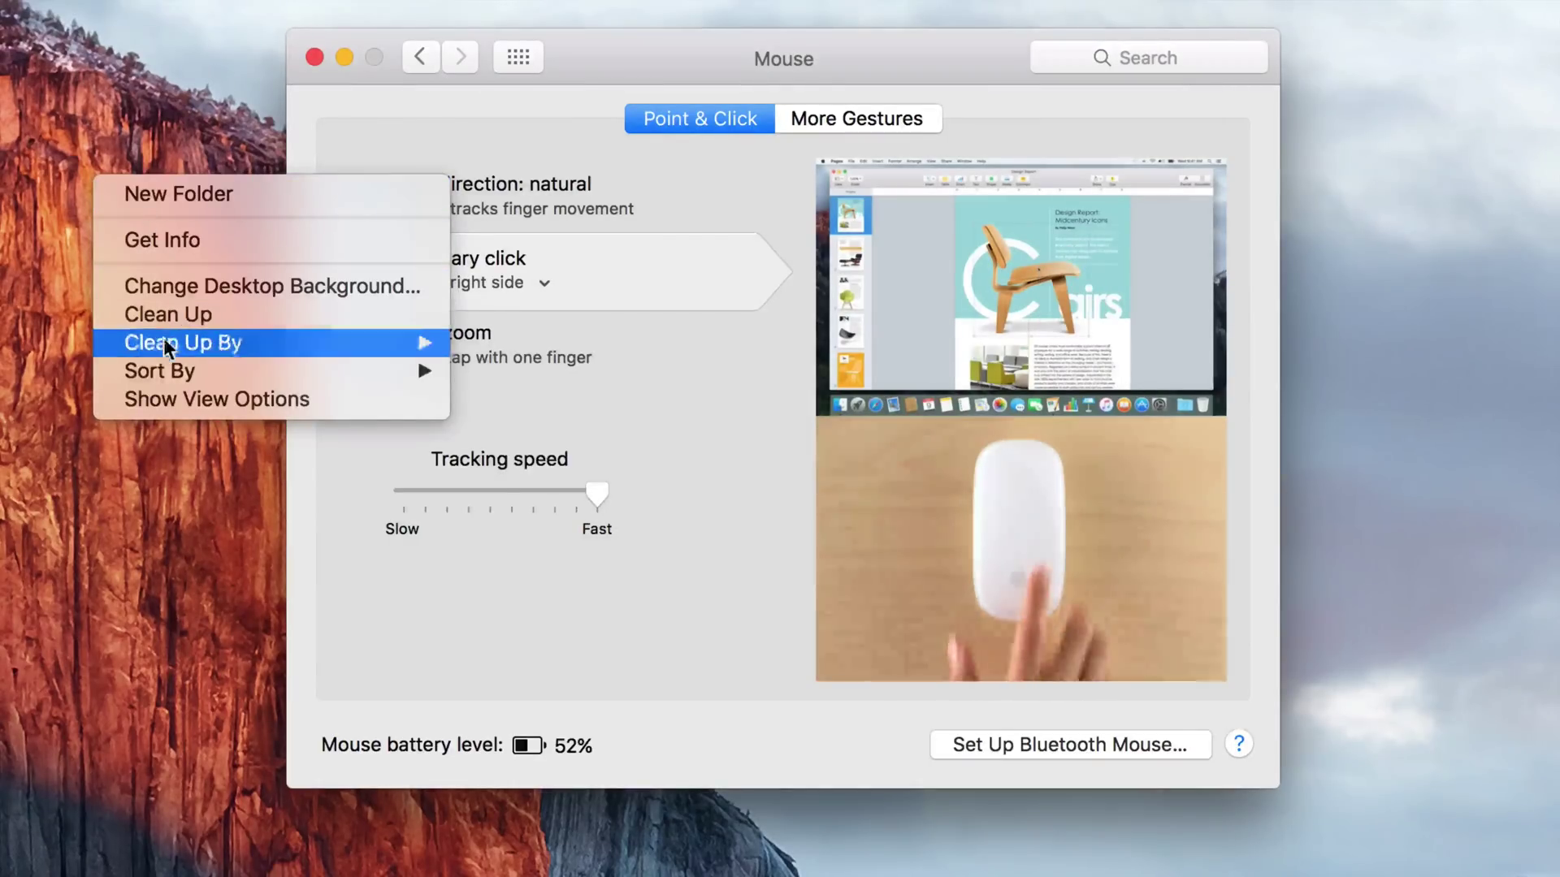
pyautogui.rightClick(99, 517)
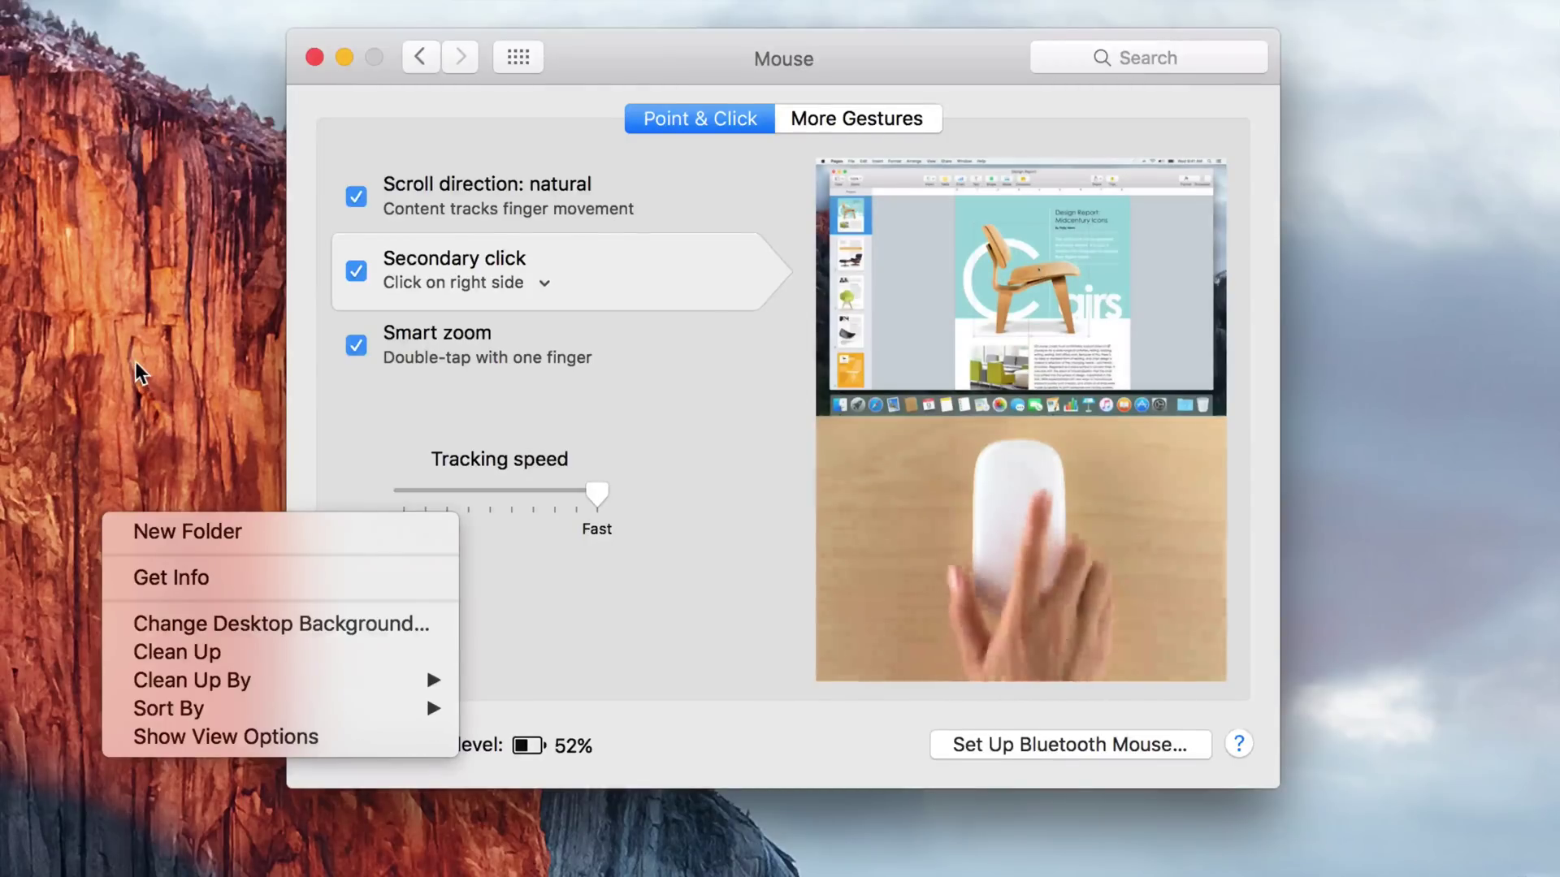
pyautogui.rightClick(48, 290)
pyautogui.rightClick(49, 289)
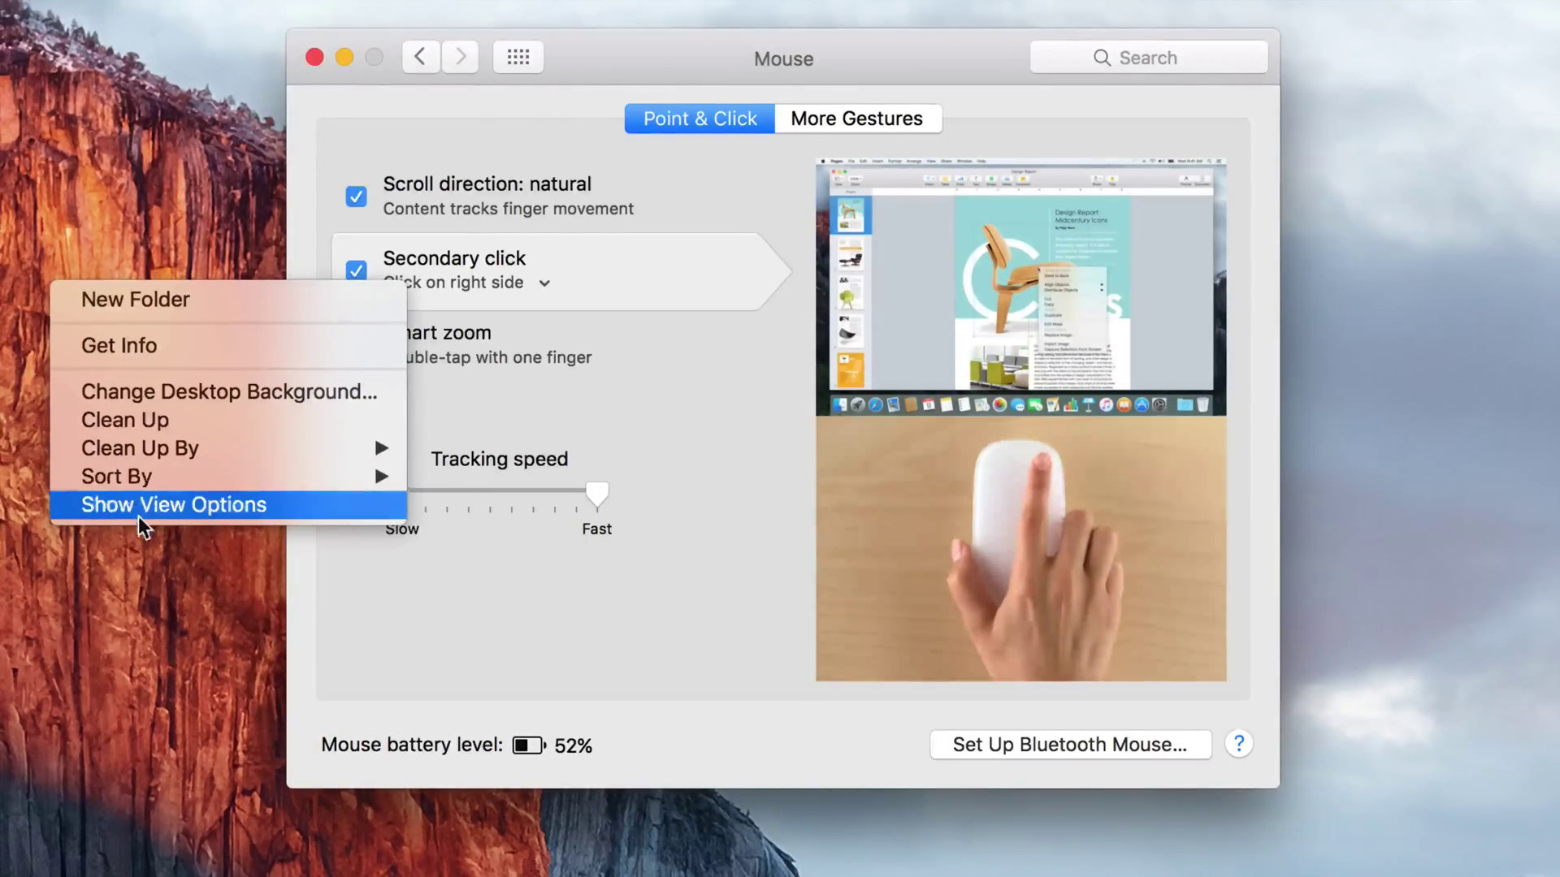
pyautogui.click(167, 568)
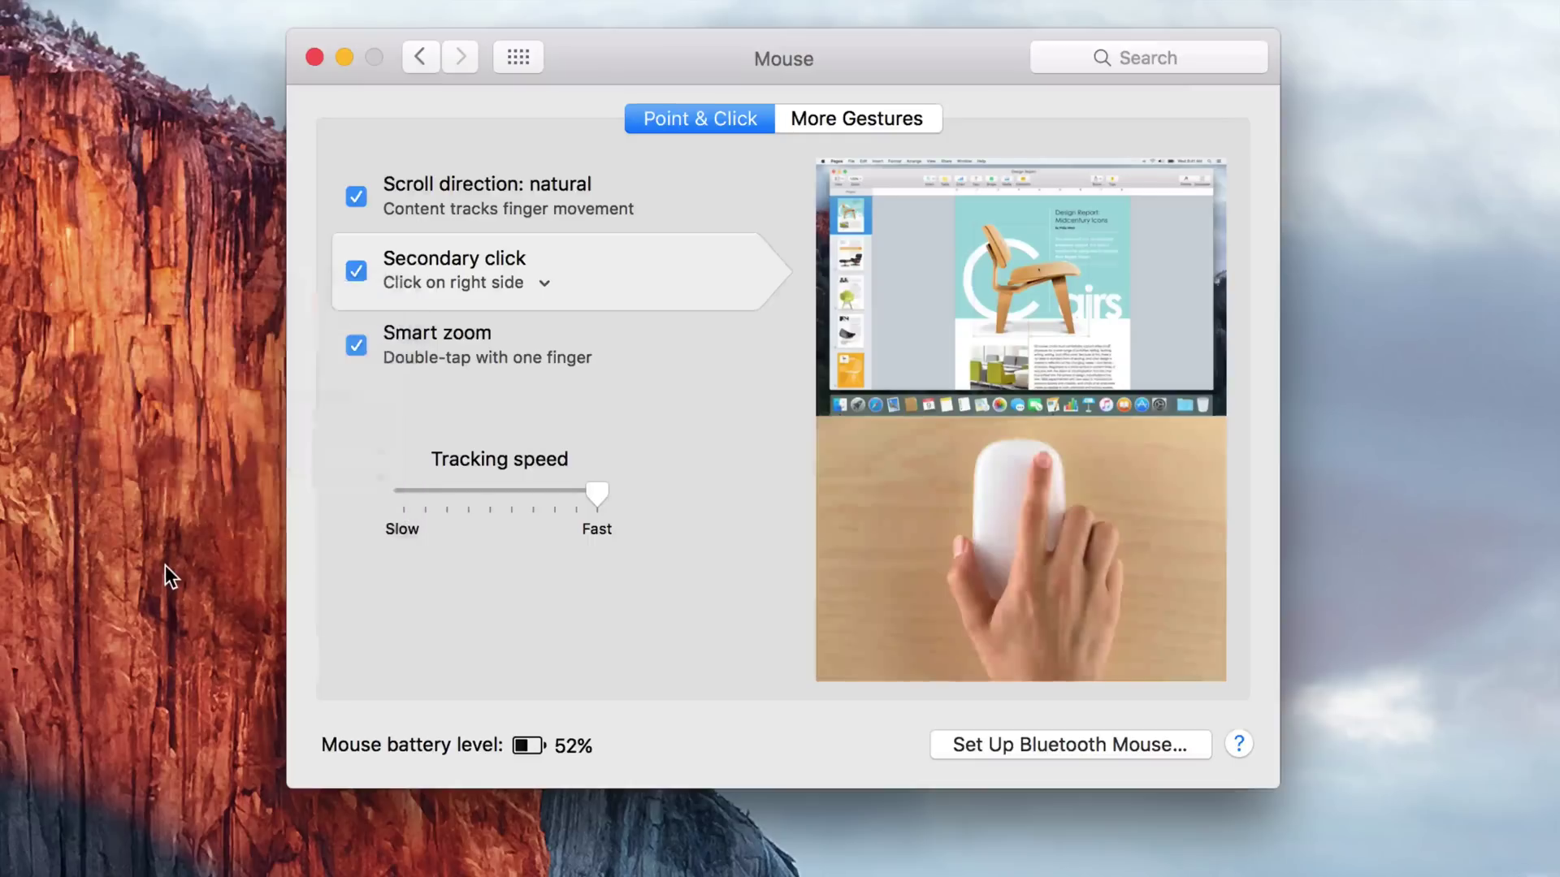
# Step: Review the additional mouse gestures and set the mouse tracking speed to Fast
pyautogui.click(889, 120)
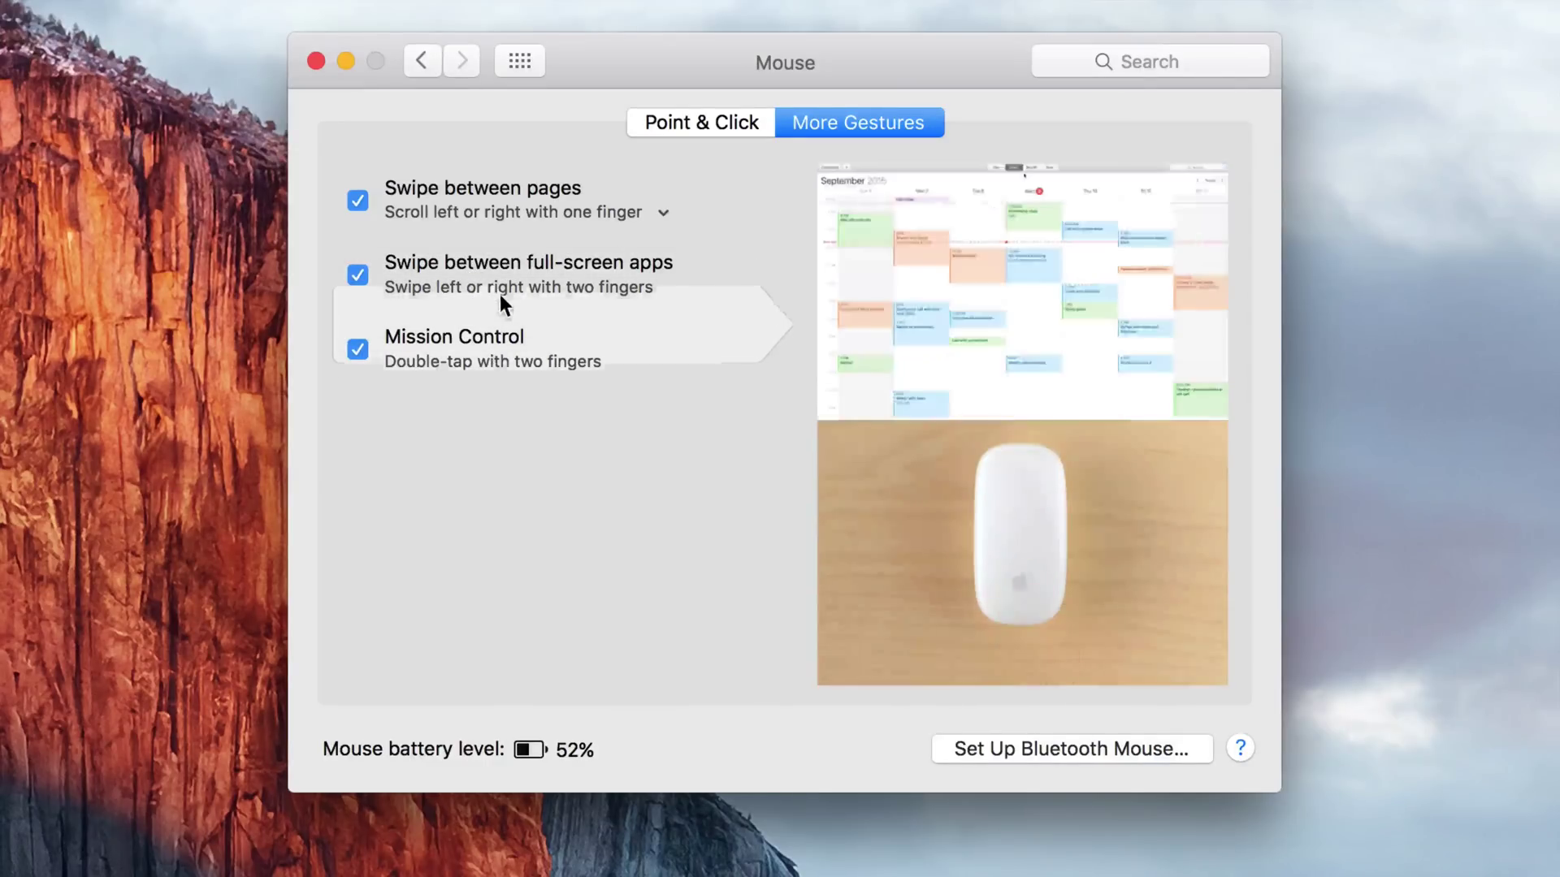
pyautogui.click(731, 122)
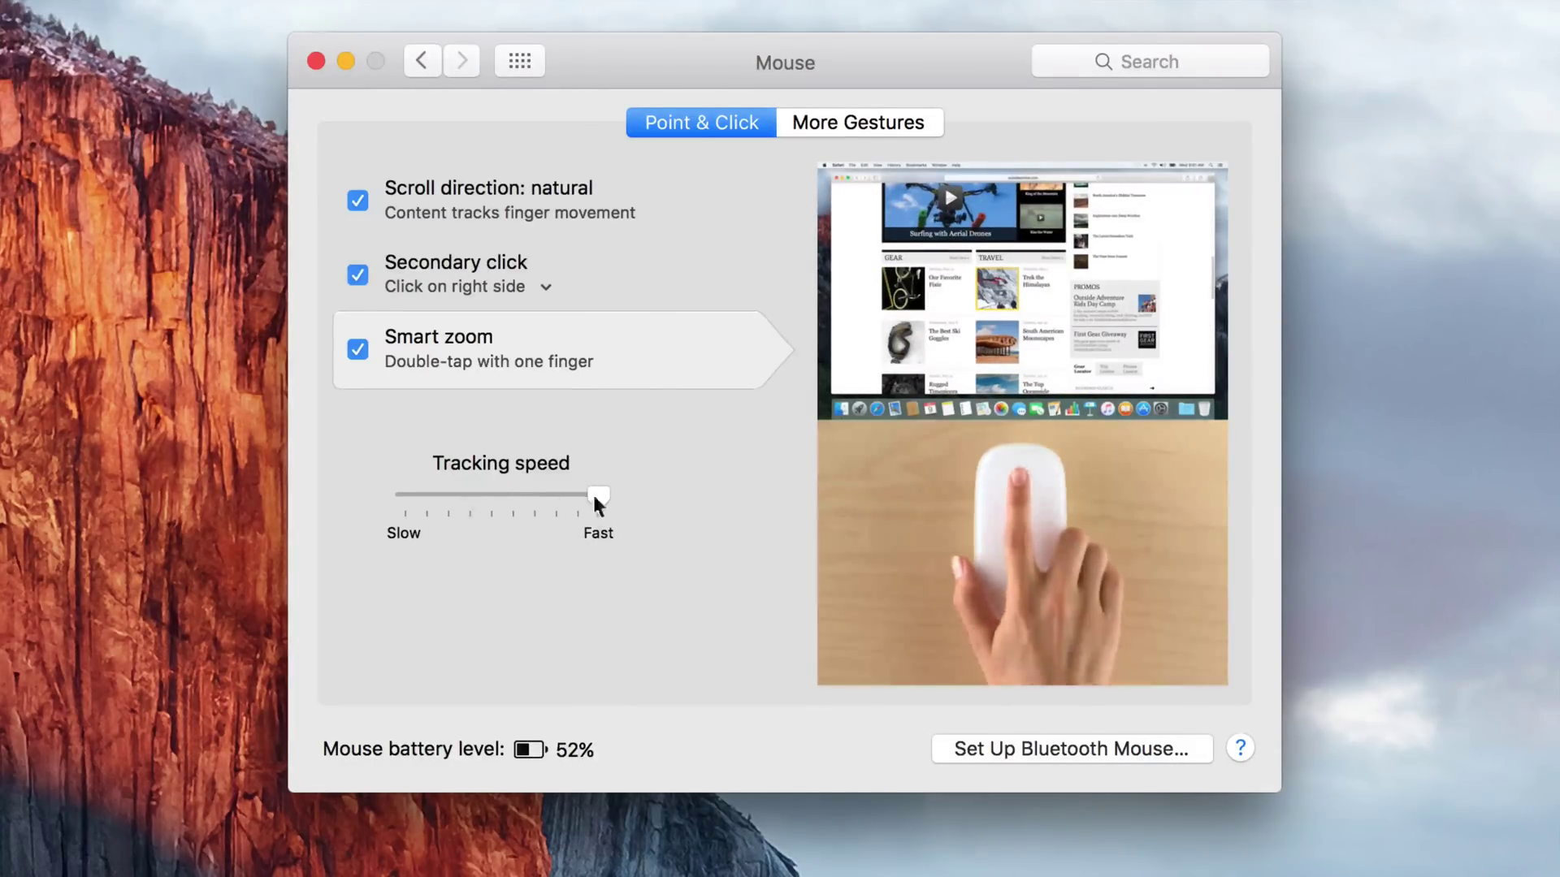
pyautogui.moveTo(606, 504)
pyautogui.mouseDown()
pyautogui.moveTo(431, 498)
pyautogui.moveTo(599, 506)
pyautogui.mouseUp()
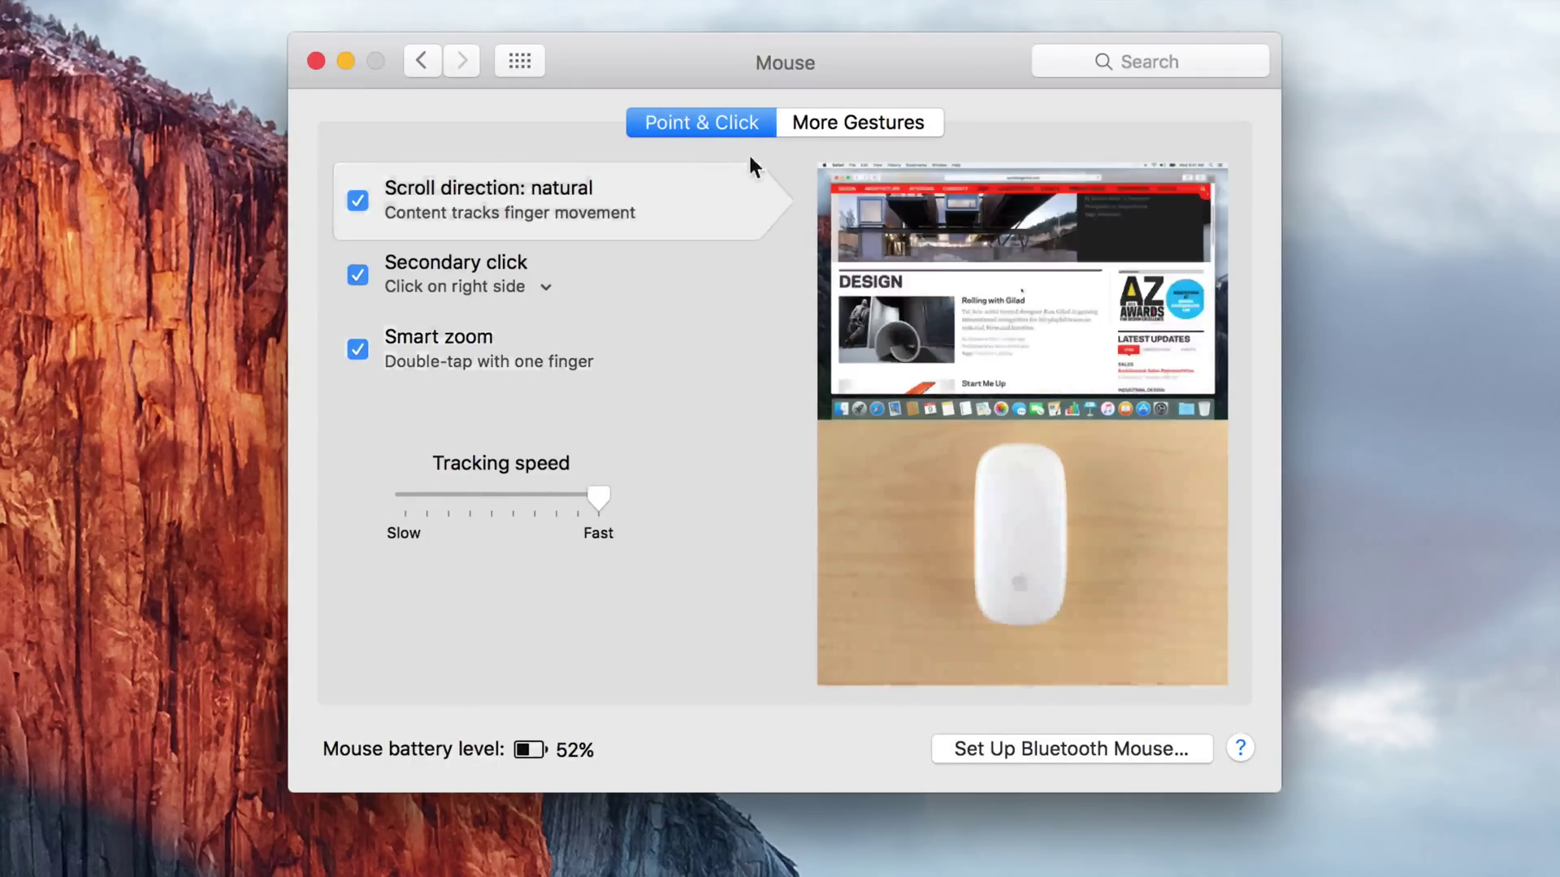
# Step: Check the Trackpad settings and return to the overview of all preferences
pyautogui.click(521, 57)
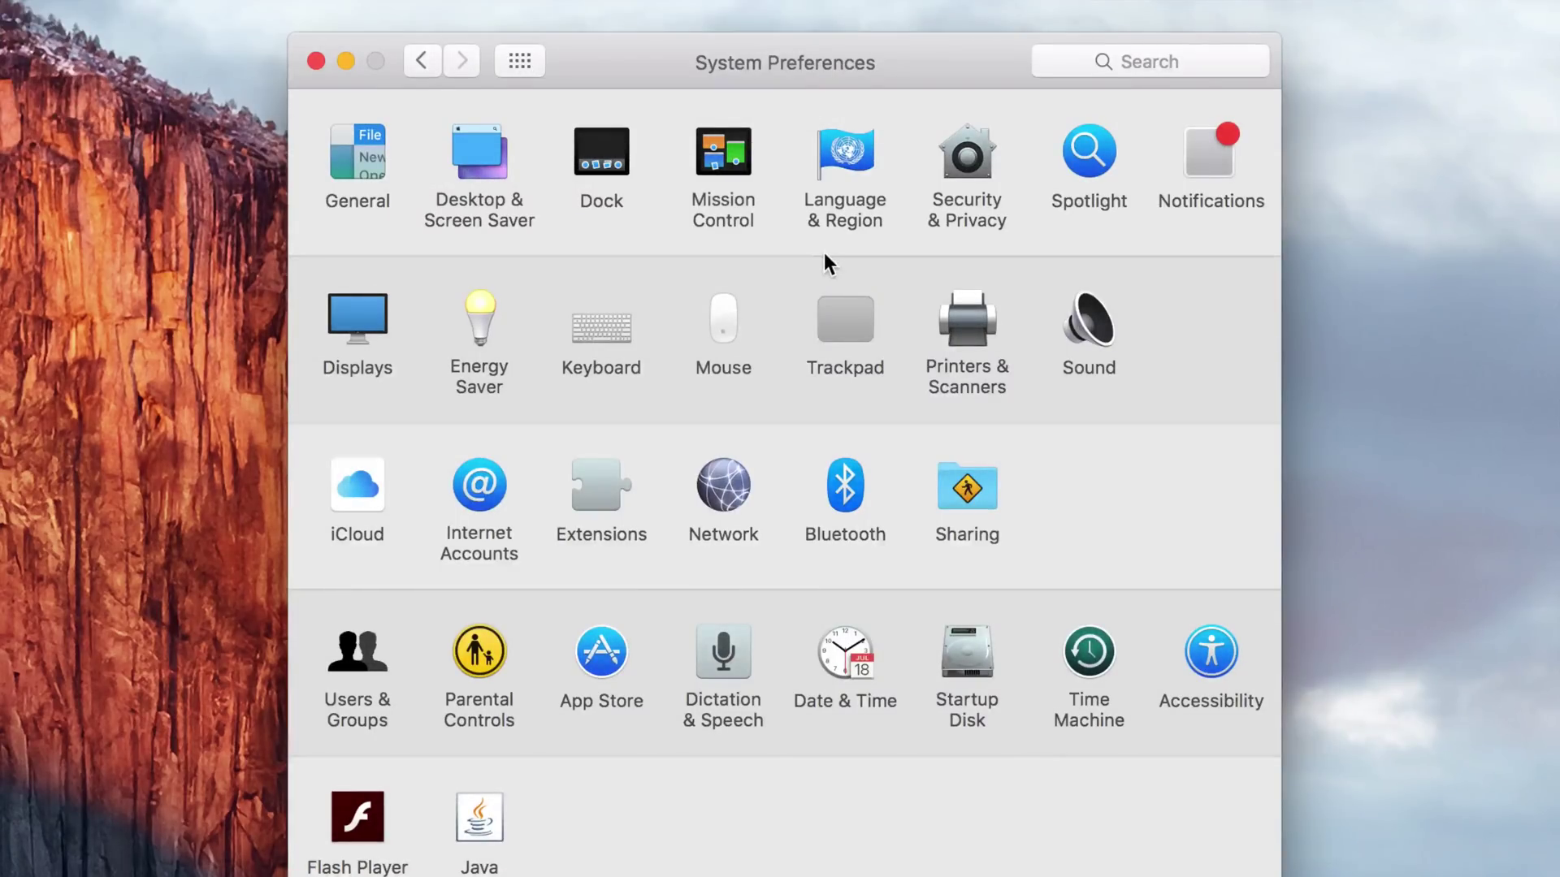
pyautogui.click(841, 317)
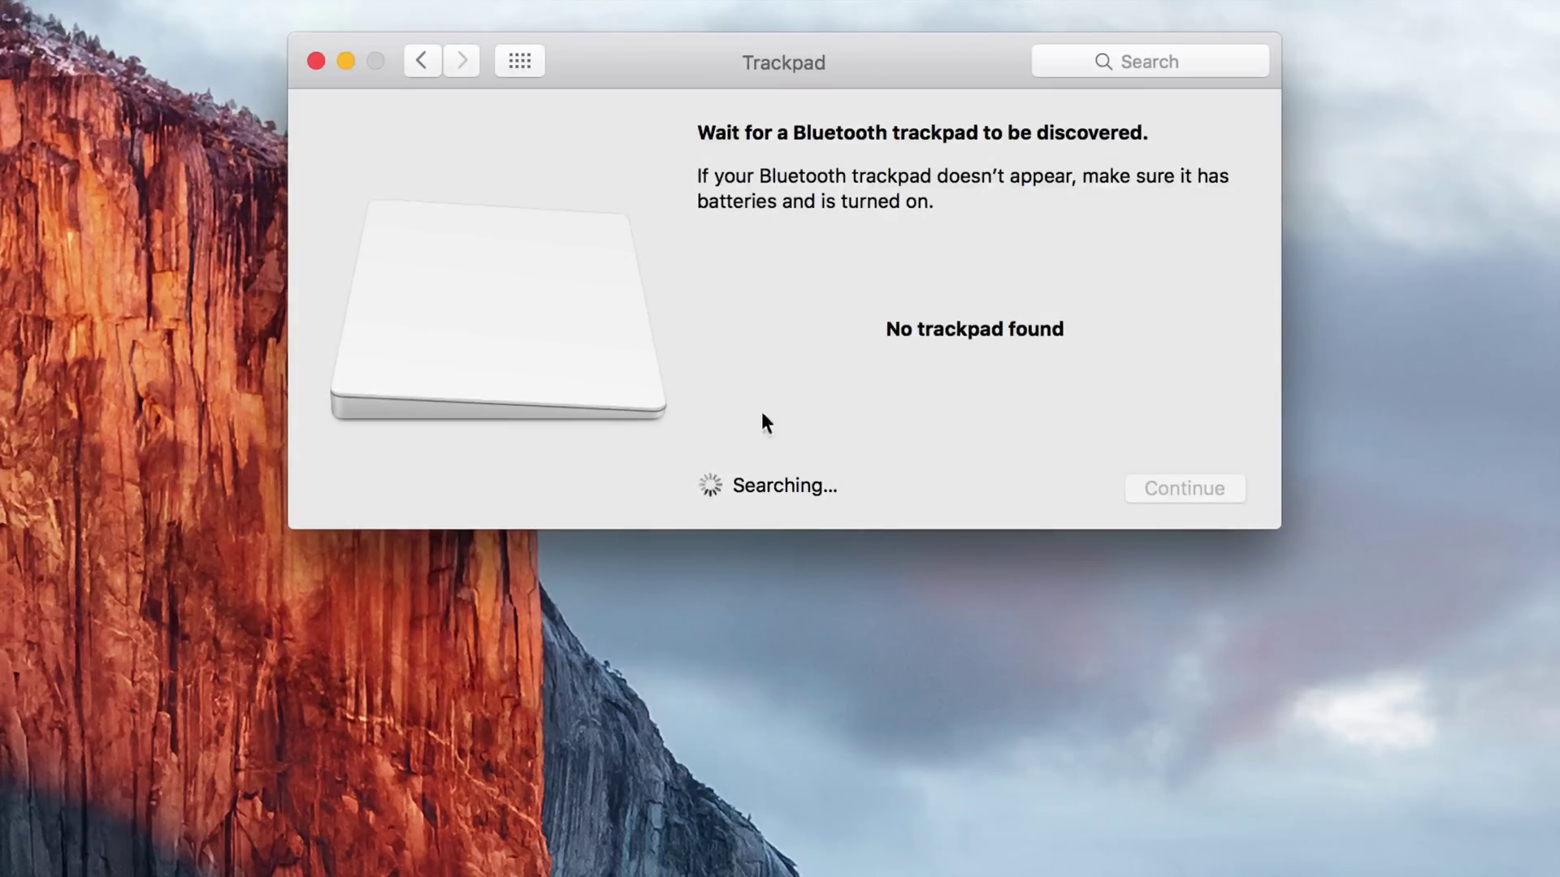
pyautogui.click(420, 60)
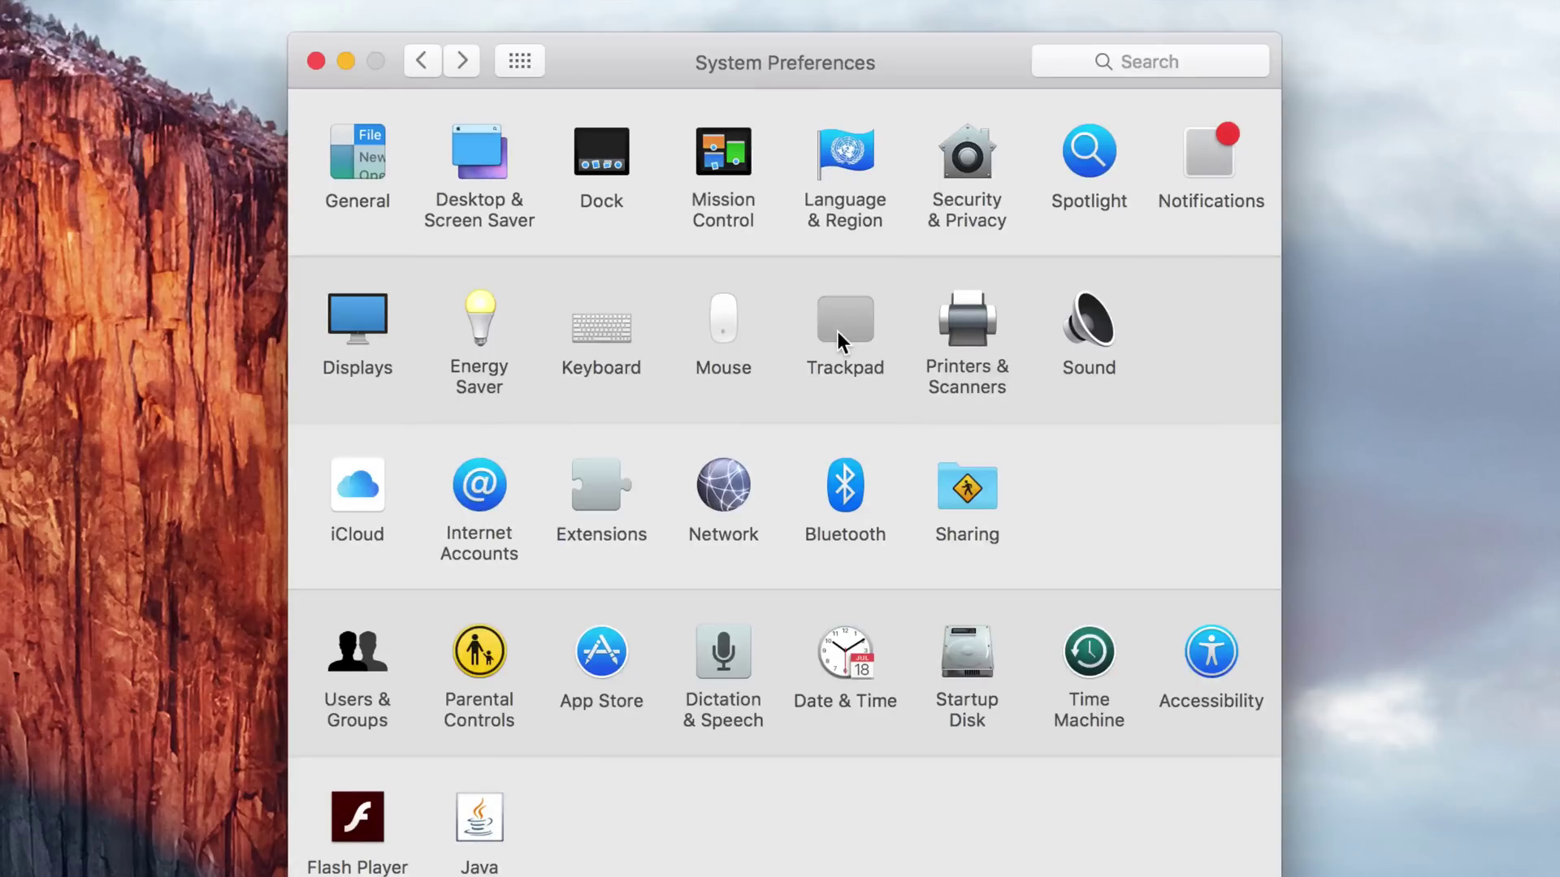
# Step: Show the desktop's context menu once more and dismiss it without choosing an option
pyautogui.rightClick(173, 282)
pyautogui.moveTo(291, 480)
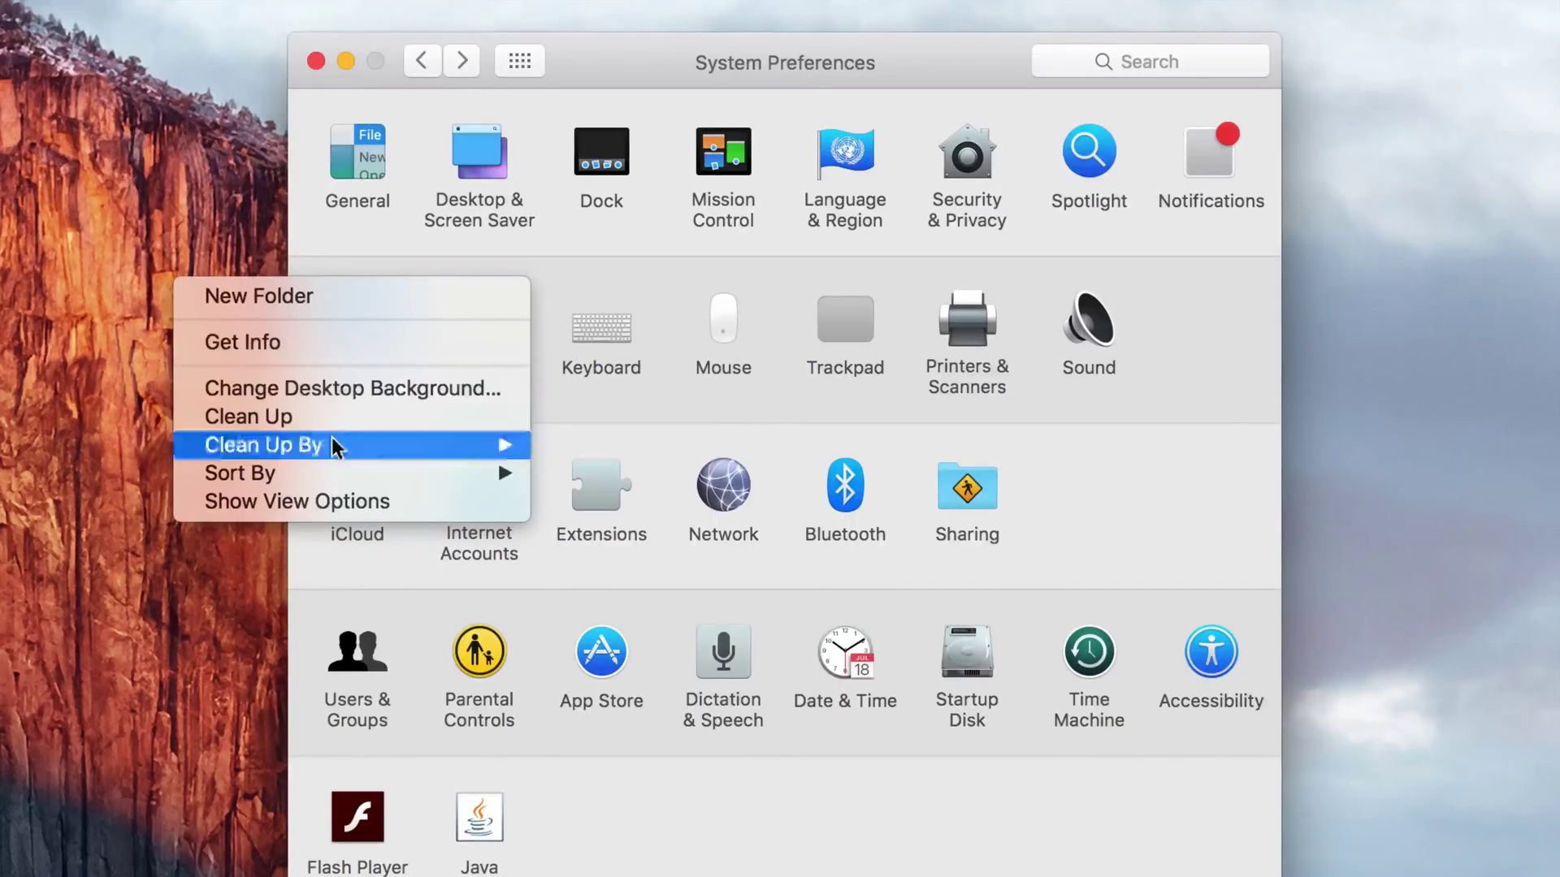
pyautogui.click(184, 681)
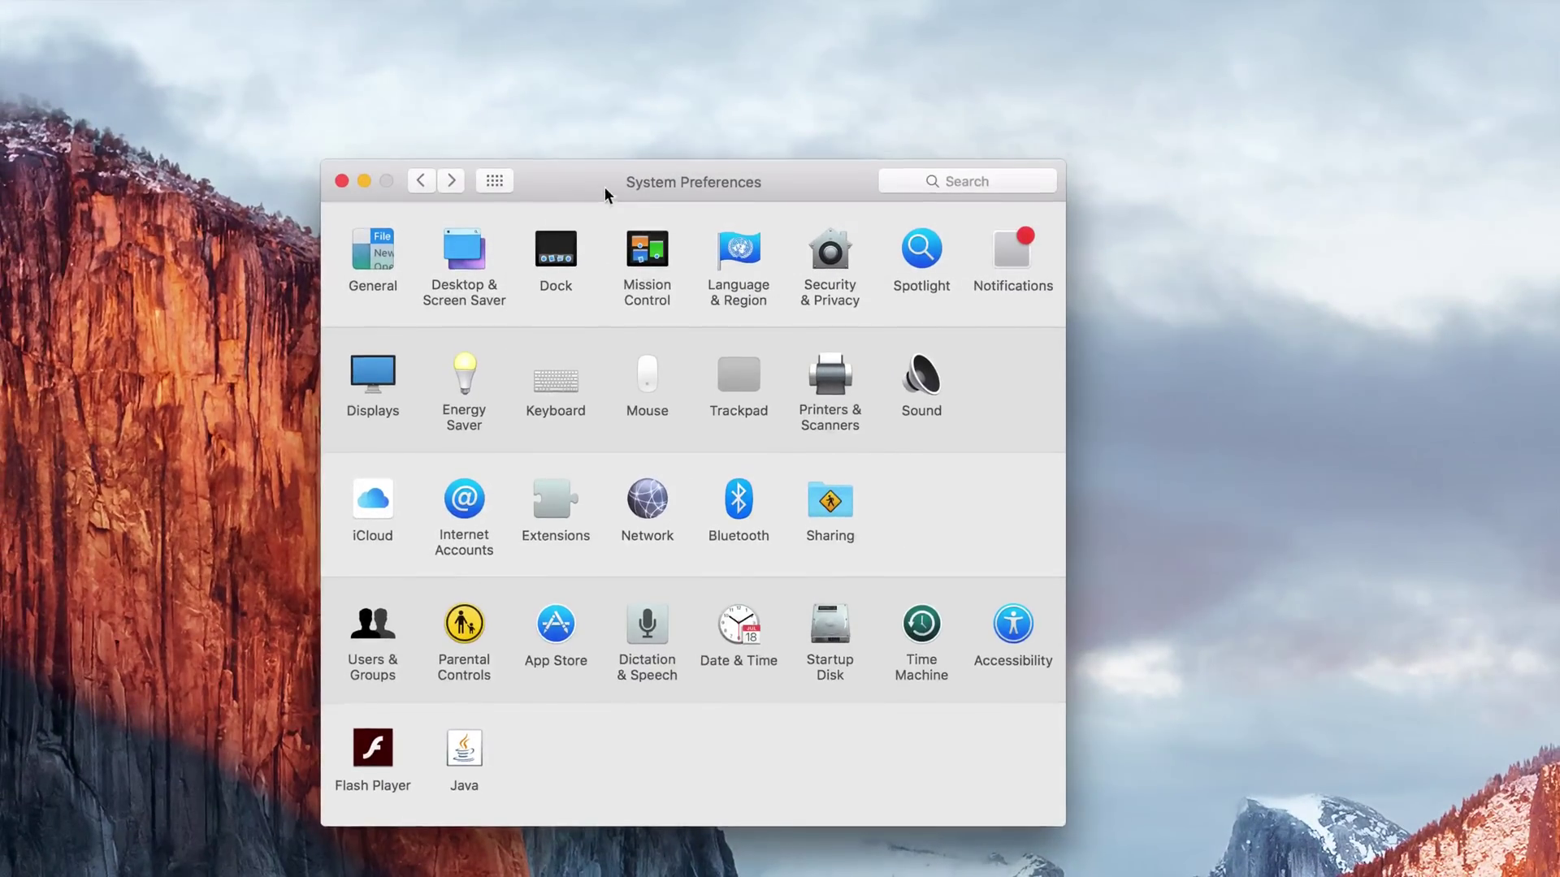
# Step: In the Desktop & Screen Saver settings, try several wallpapers including Galaxy and Yosemite 4, and set El Capitan as the desktop picture
pyautogui.moveTo(605, 185); pyautogui.dragTo(627, 146)
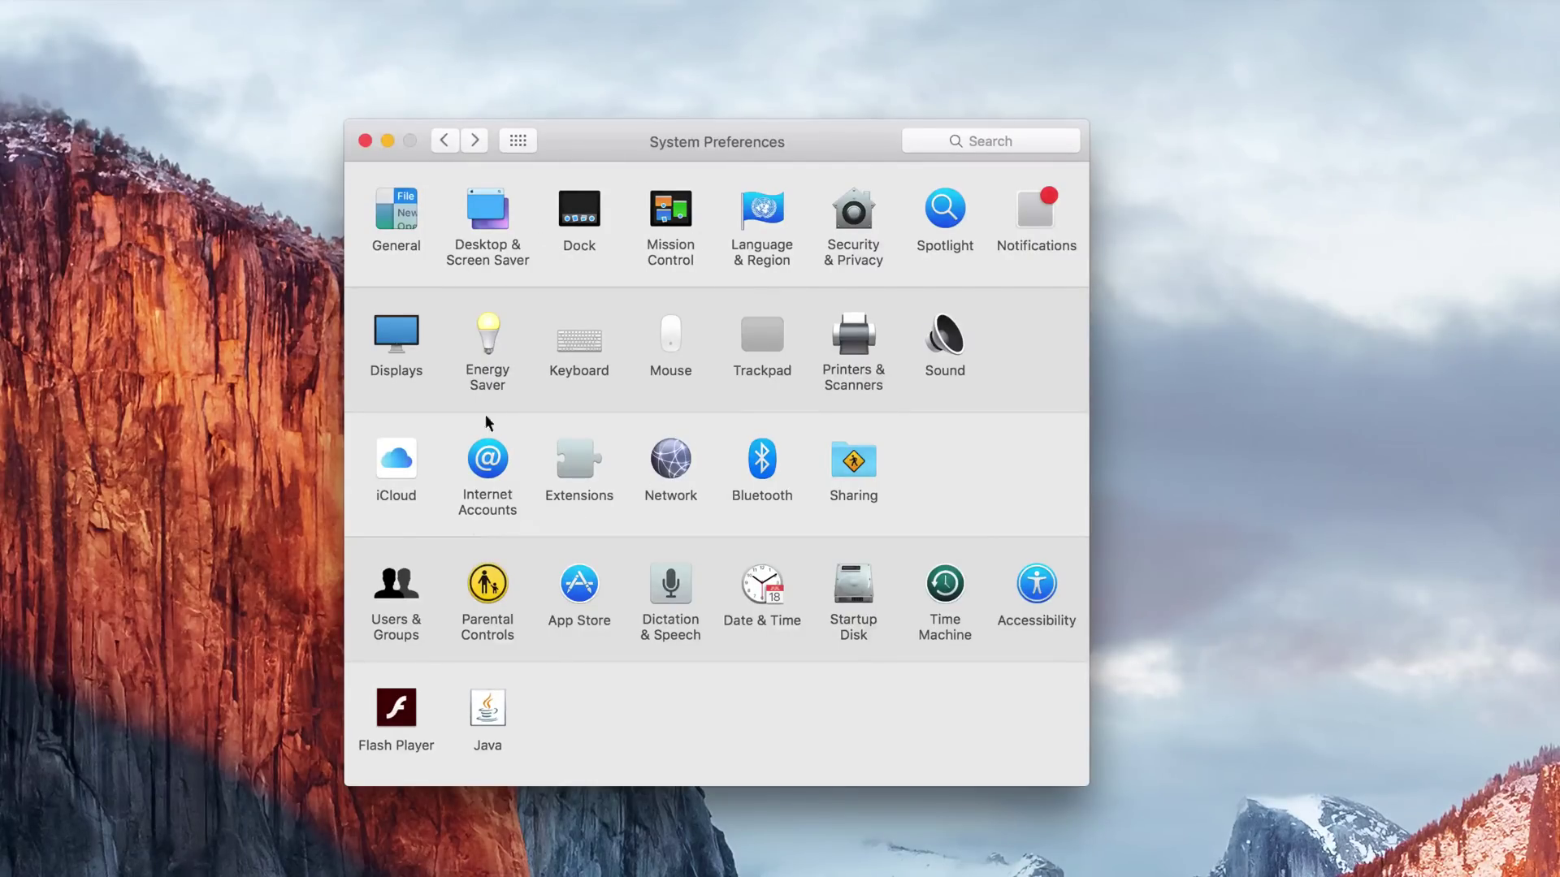
pyautogui.click(483, 213)
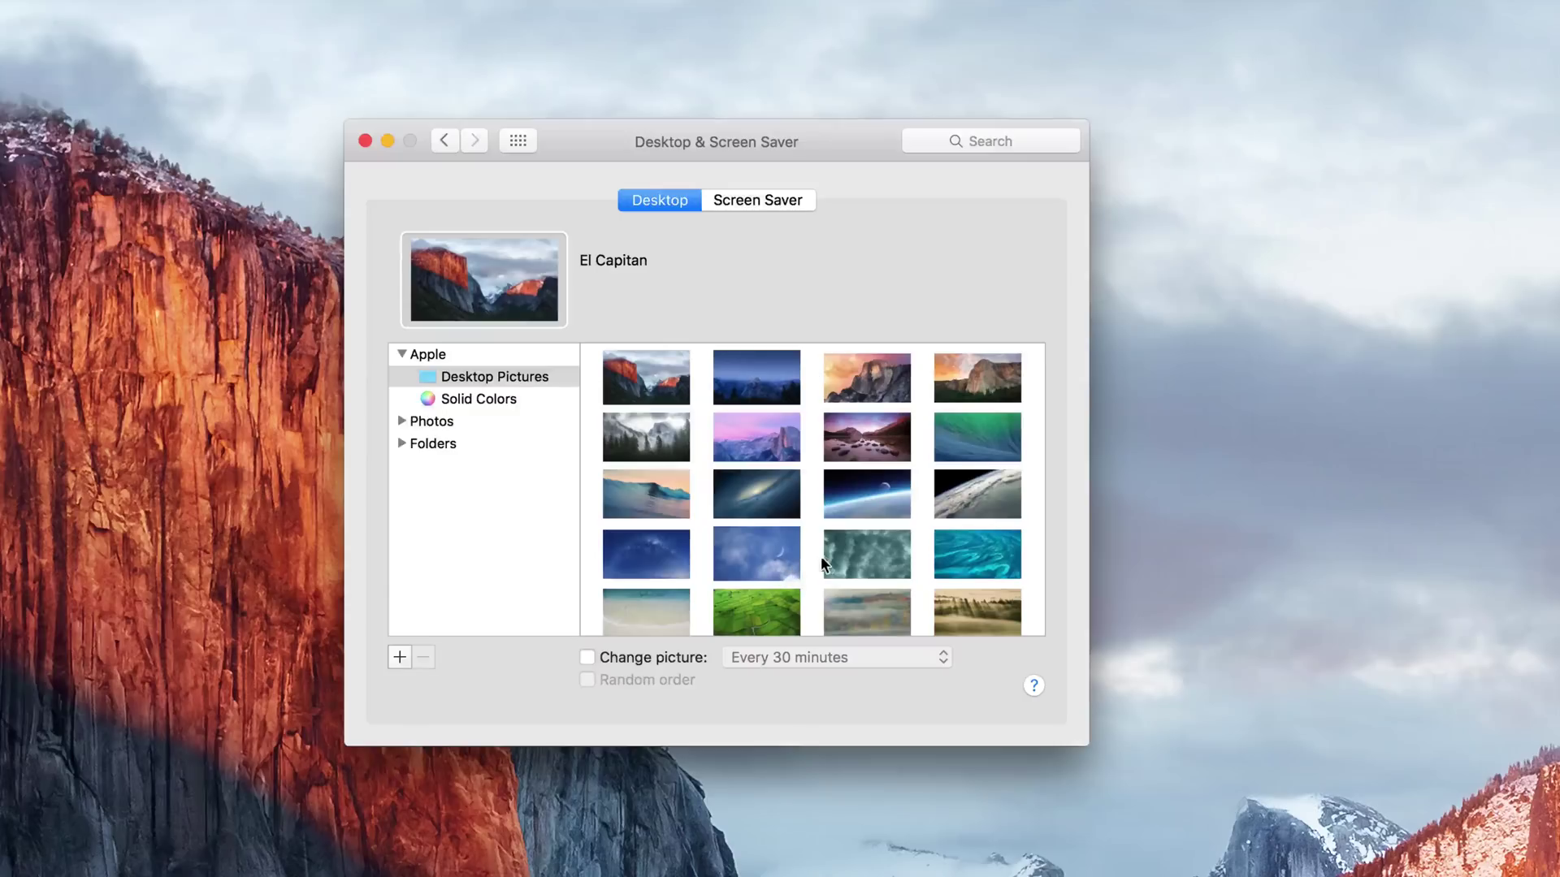
pyautogui.scroll(-5, 782, 507)
pyautogui.scroll(10, 783, 503)
pyautogui.click(753, 481)
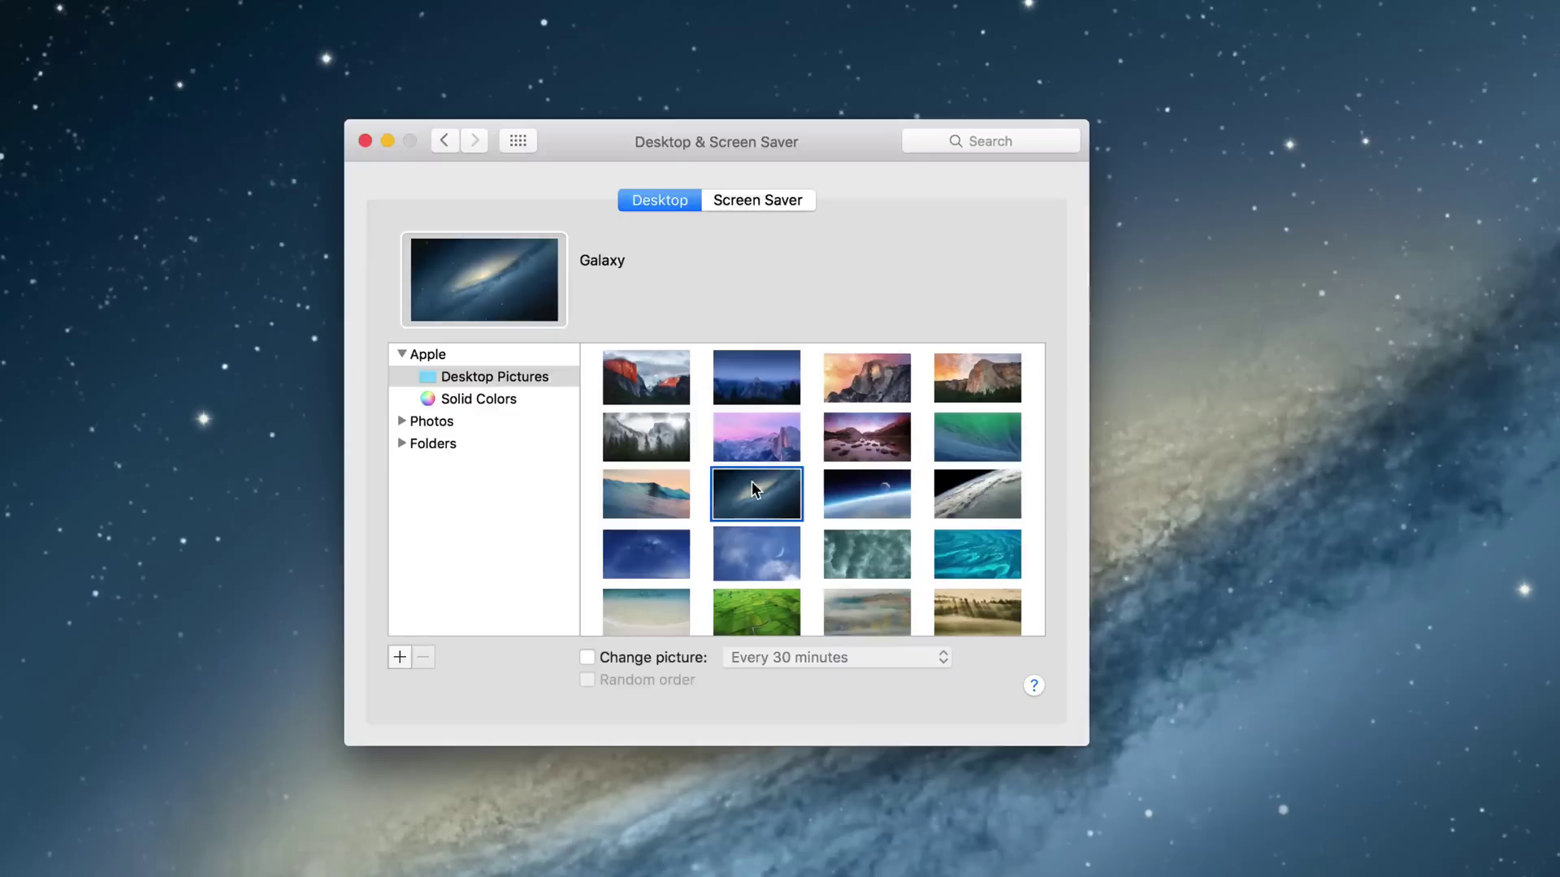
pyautogui.click(975, 510)
pyautogui.click(866, 444)
pyautogui.click(767, 439)
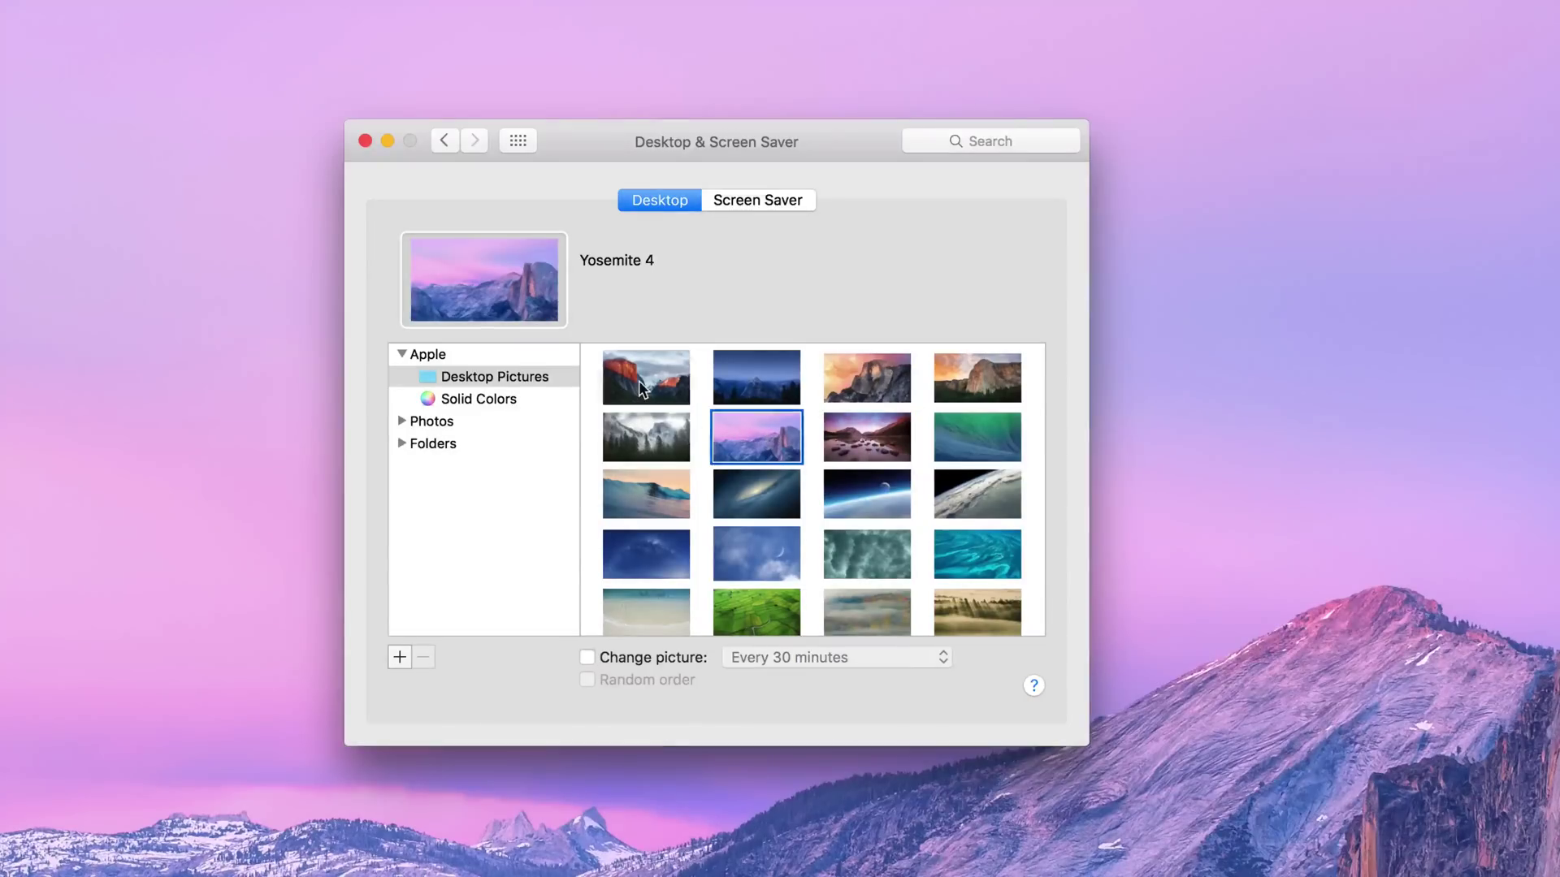
pyautogui.click(628, 396)
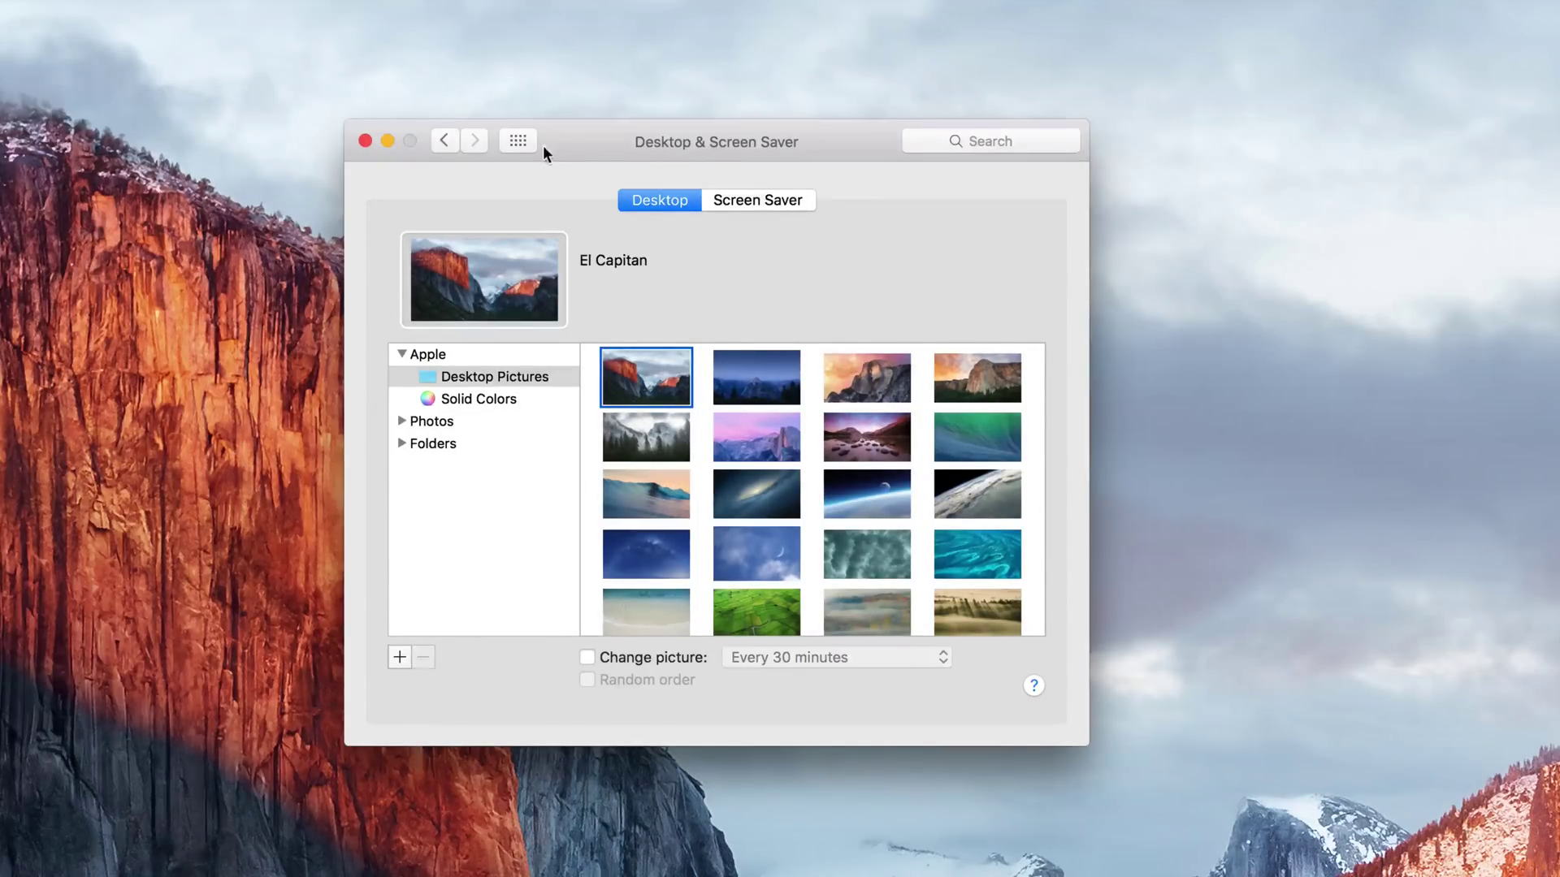
# Step: Show the screen saver settings and review the available start delays, keeping 20 Minutes
pyautogui.click(738, 203)
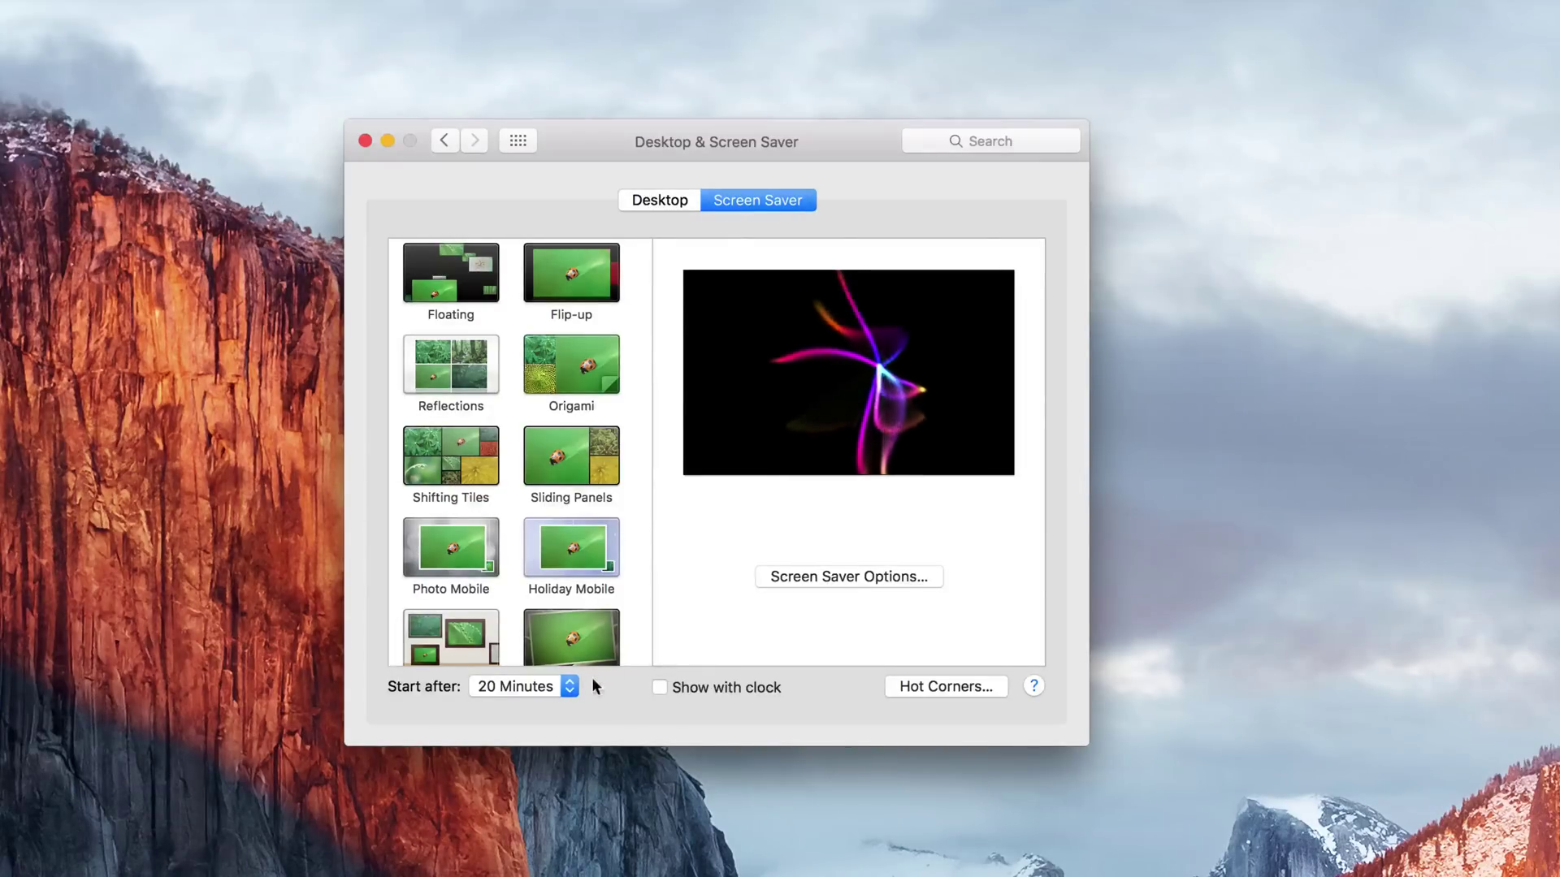
pyautogui.click(569, 689)
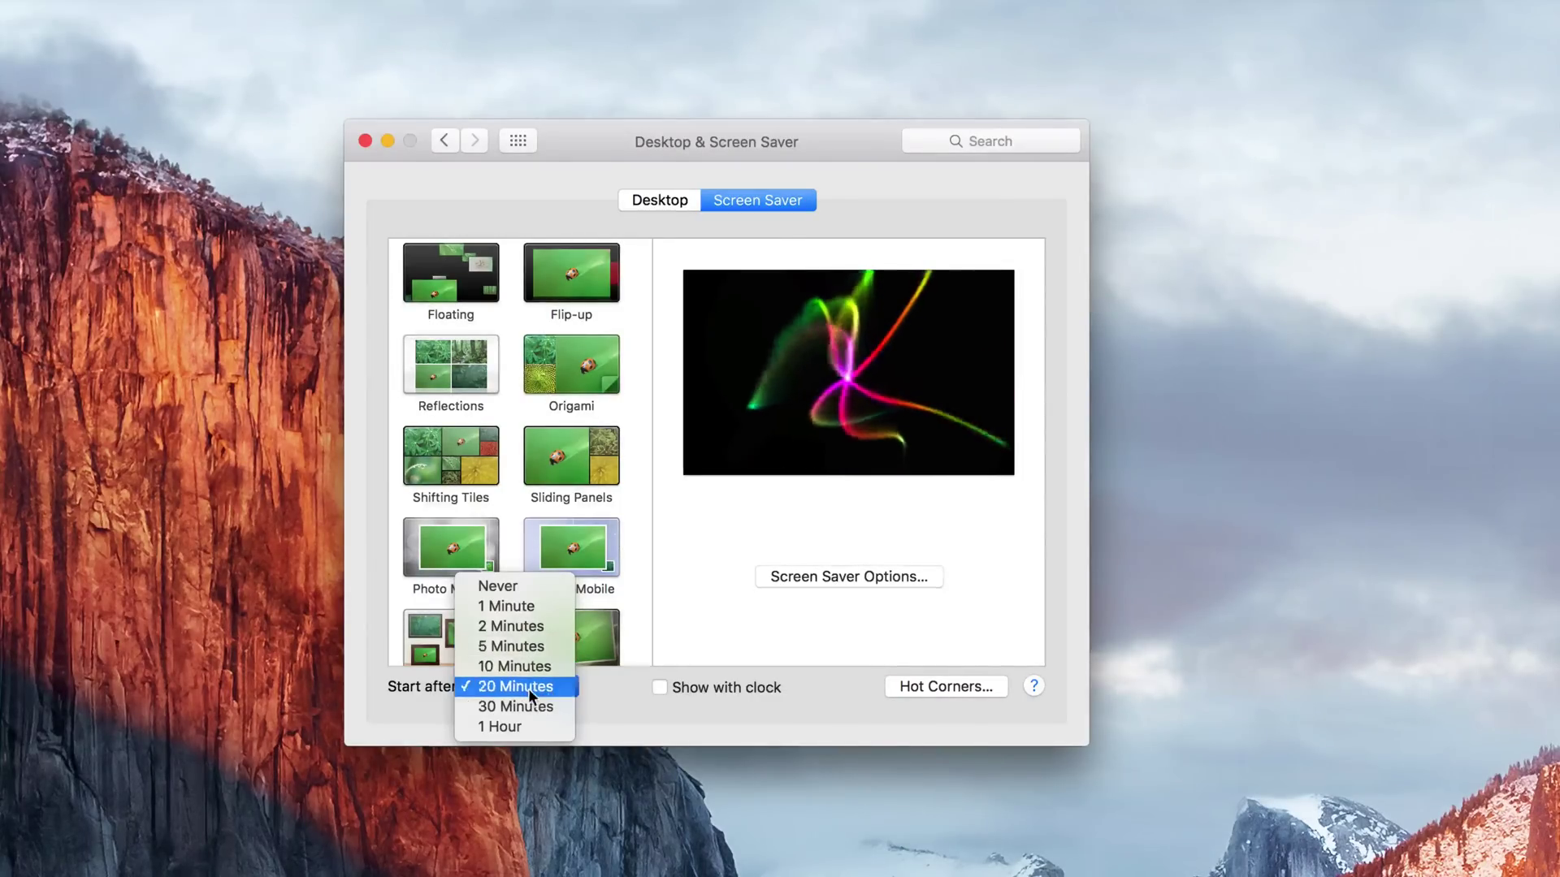
pyautogui.click(659, 720)
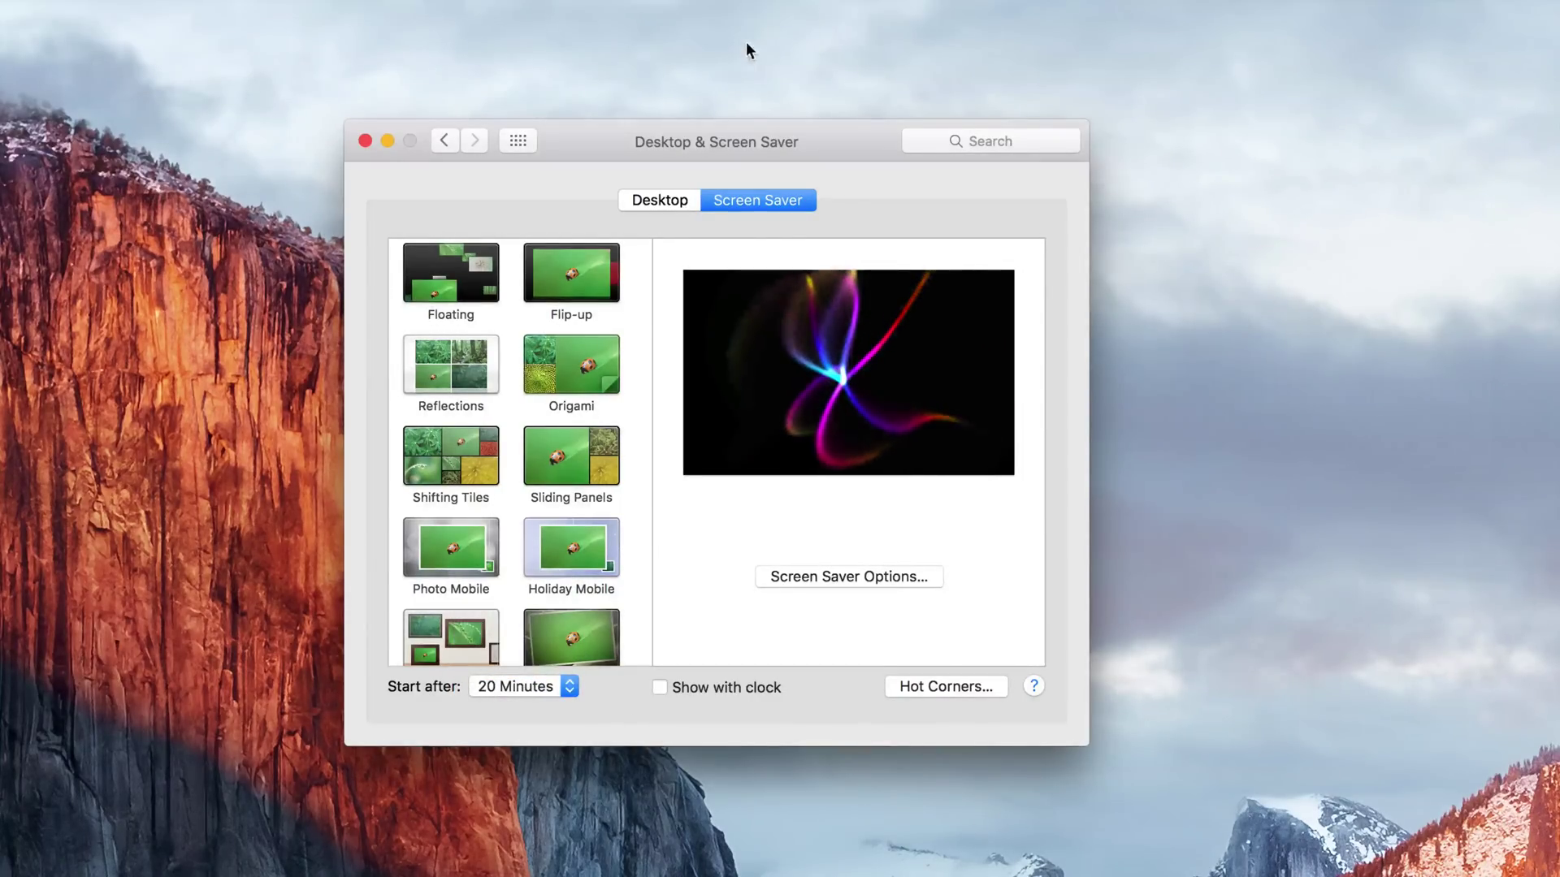
# Step: Open the Hot Corners options in the Mission Control settings and assign Desktop to the display's upper-left corner
pyautogui.click(518, 140)
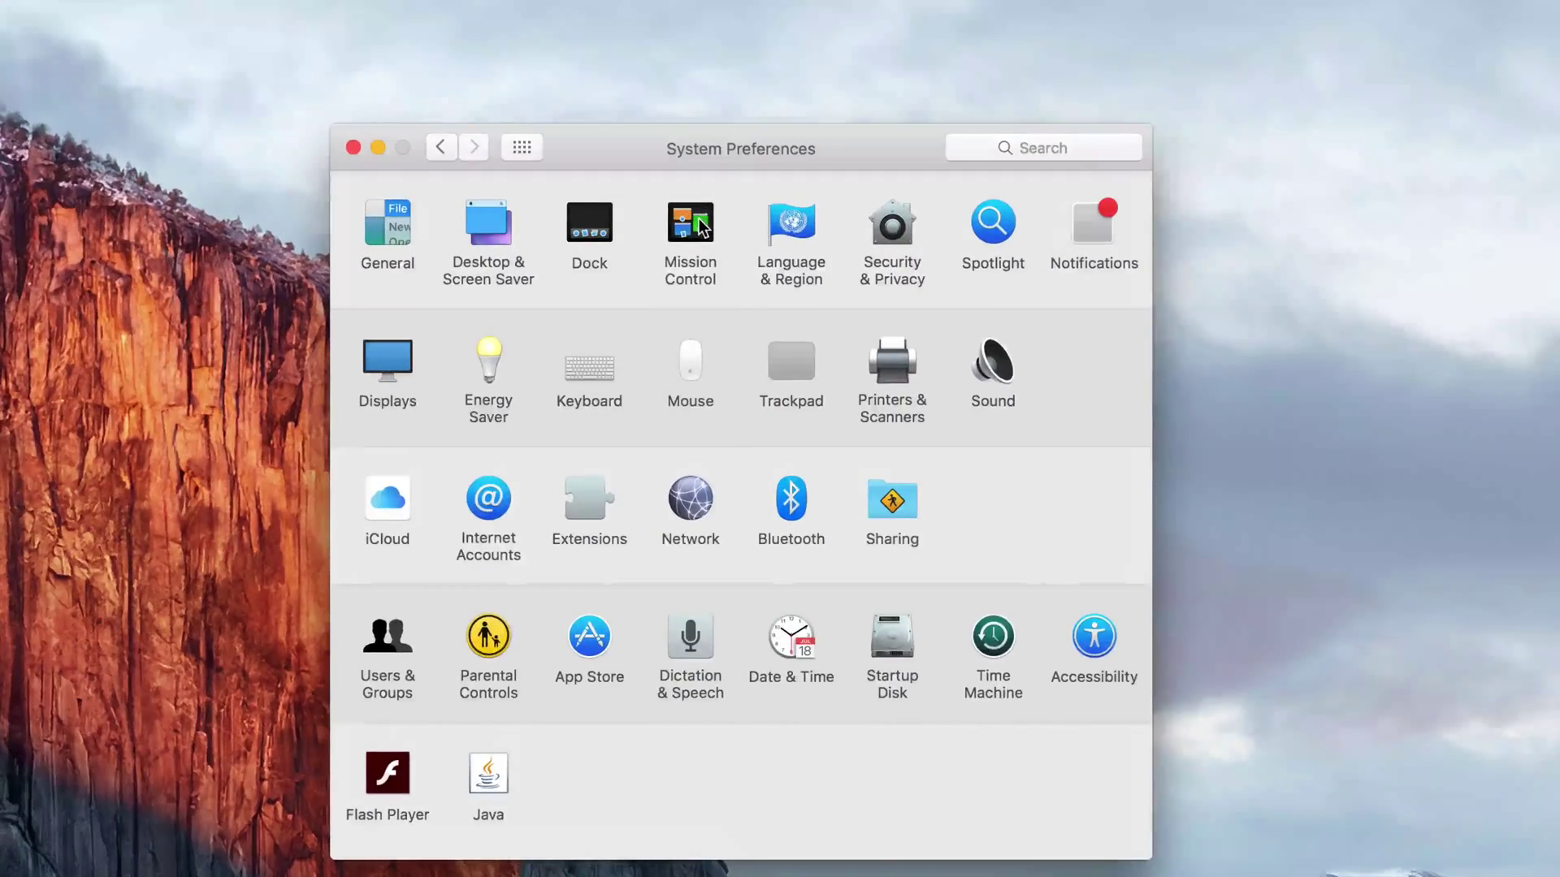
pyautogui.click(699, 218)
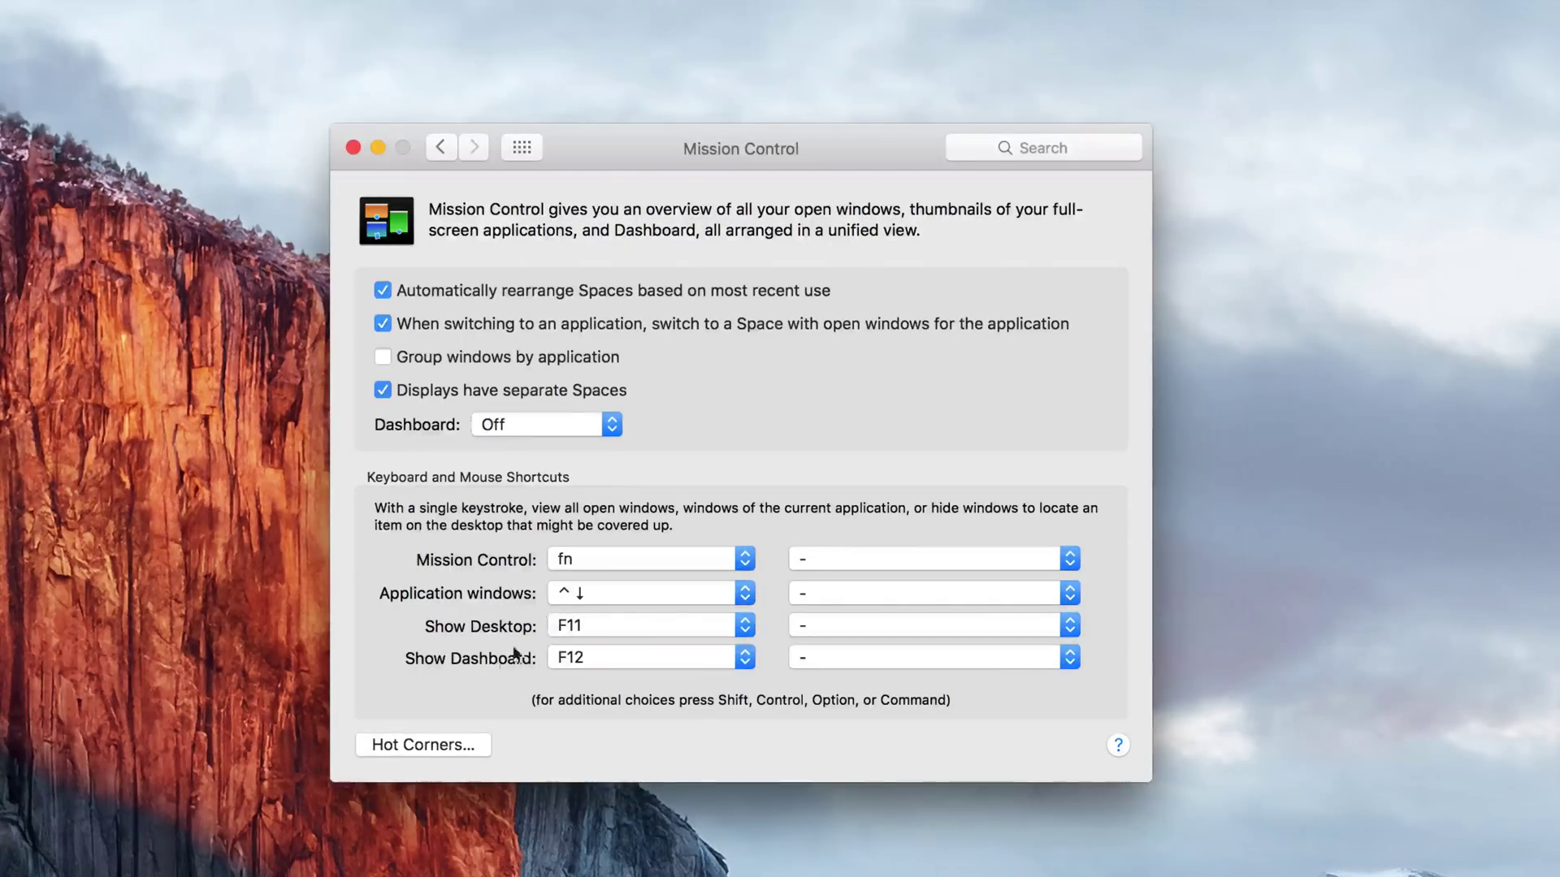
pyautogui.click(442, 746)
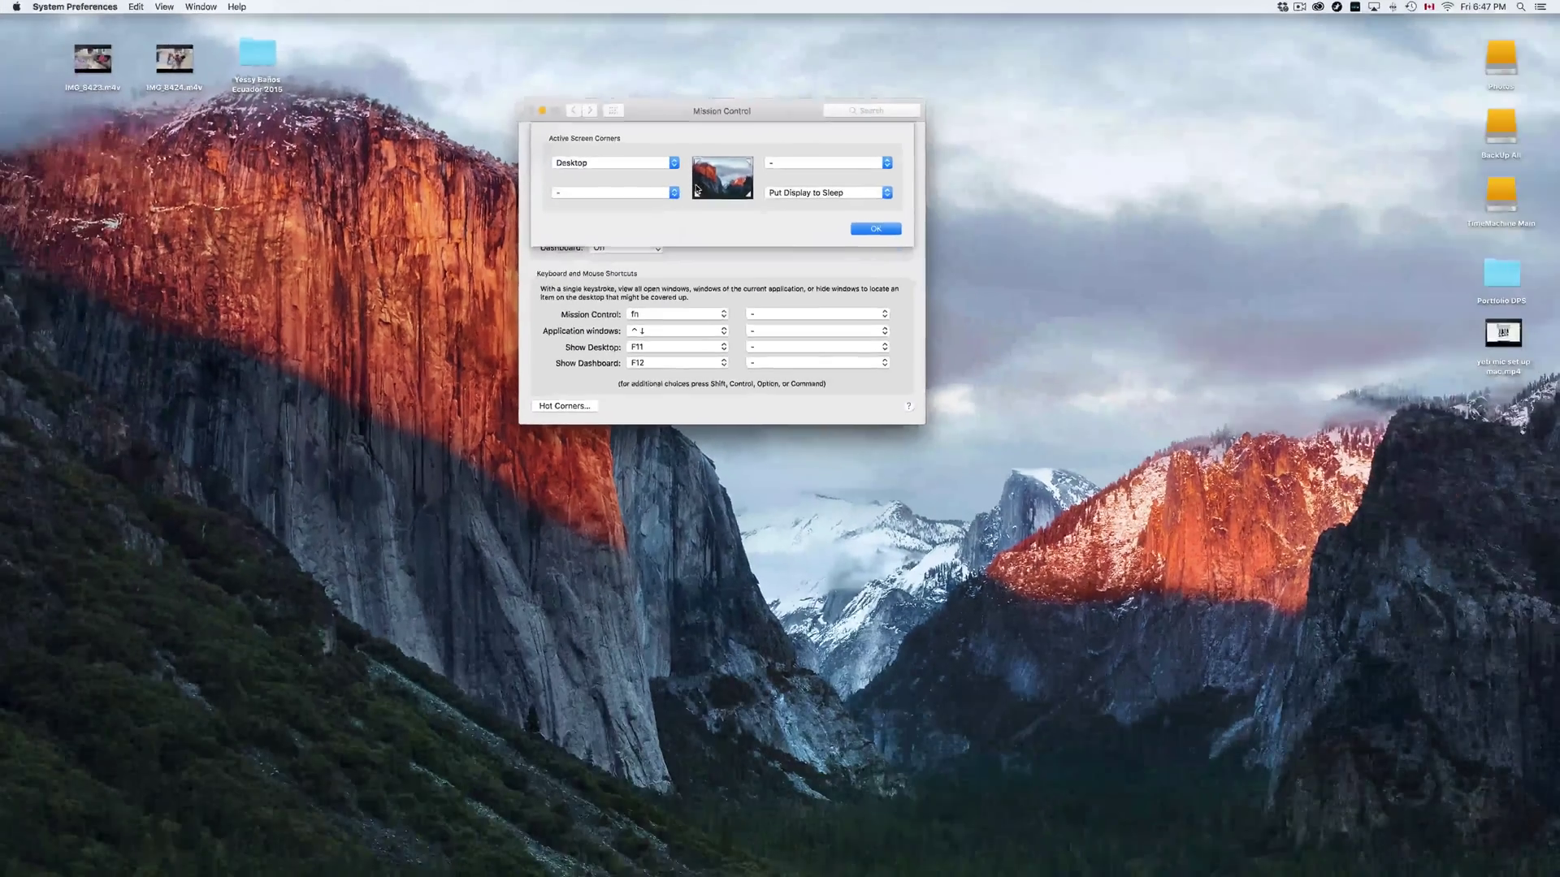
pyautogui.click(669, 164)
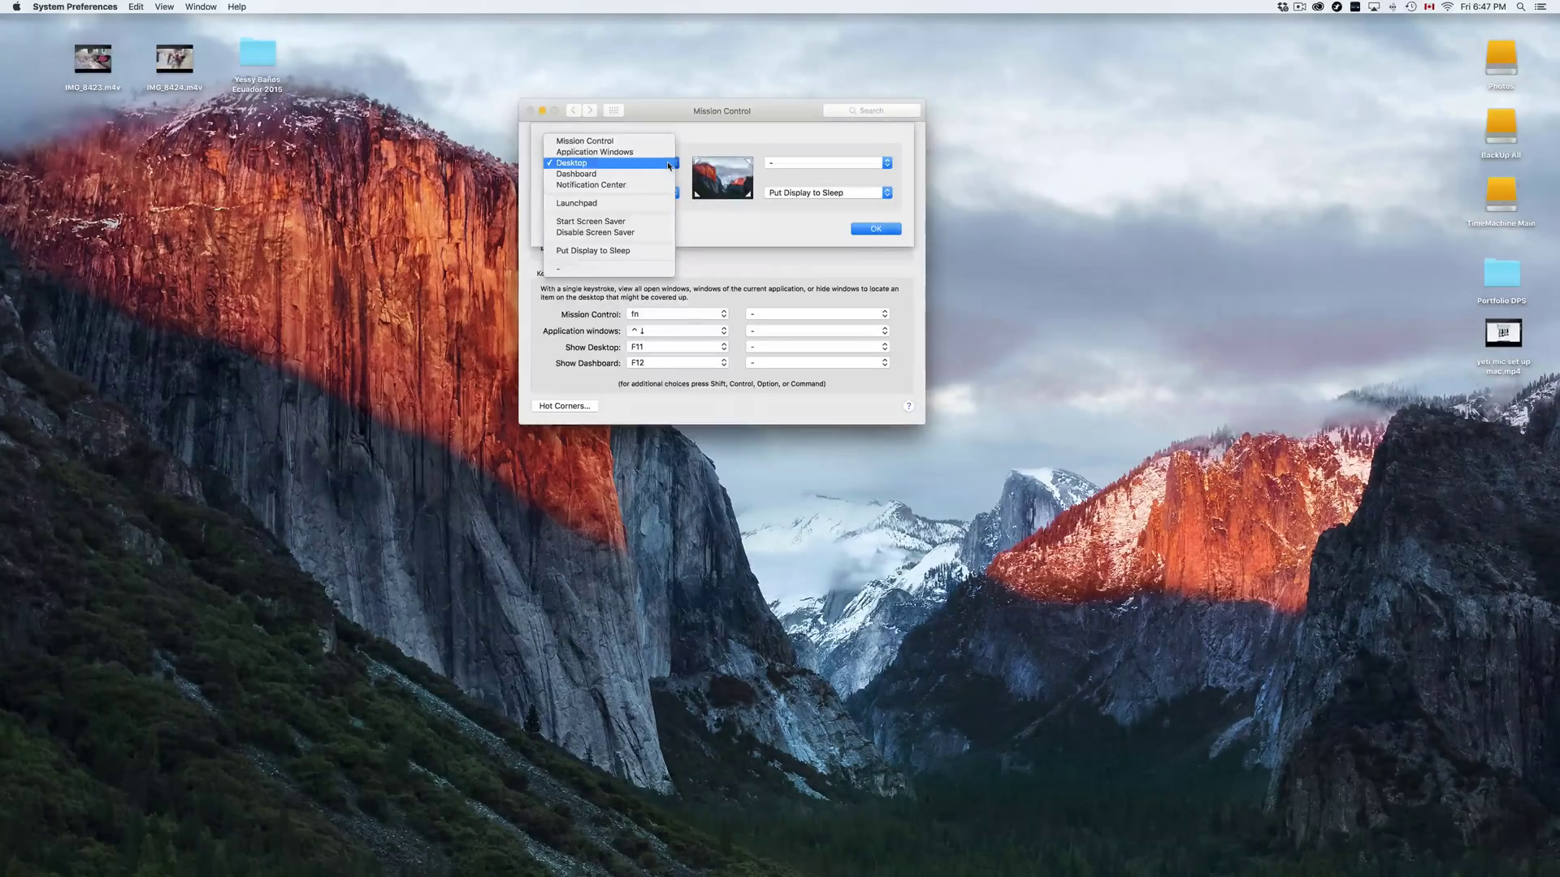
pyautogui.click(577, 165)
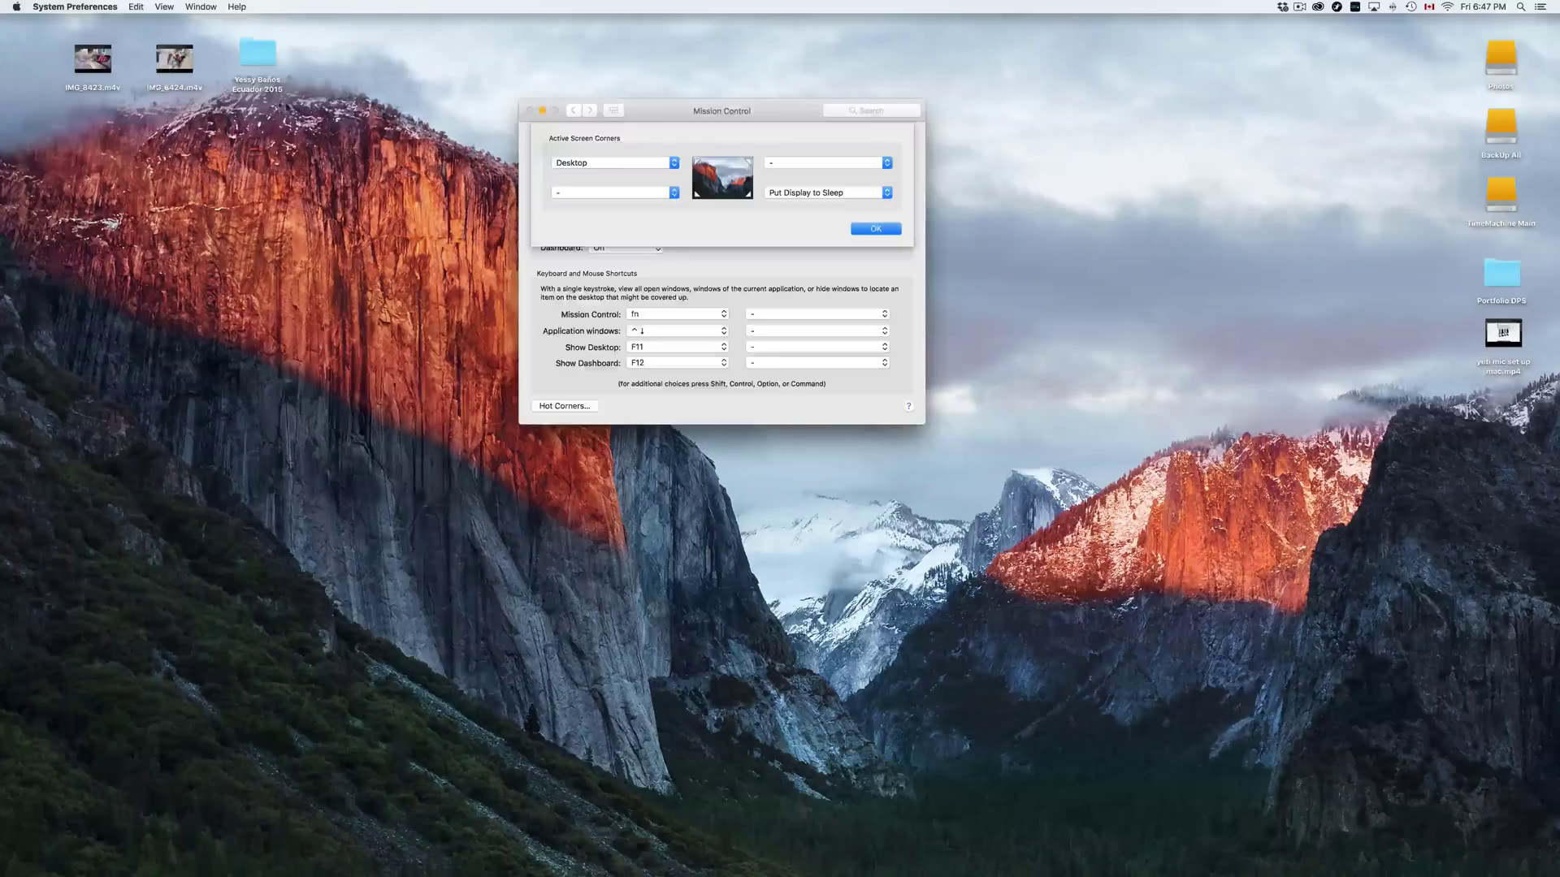
# Step: Test the upper-left hot corner by revealing the desktop and bringing the windows back
pyautogui.moveTo(2, 2)
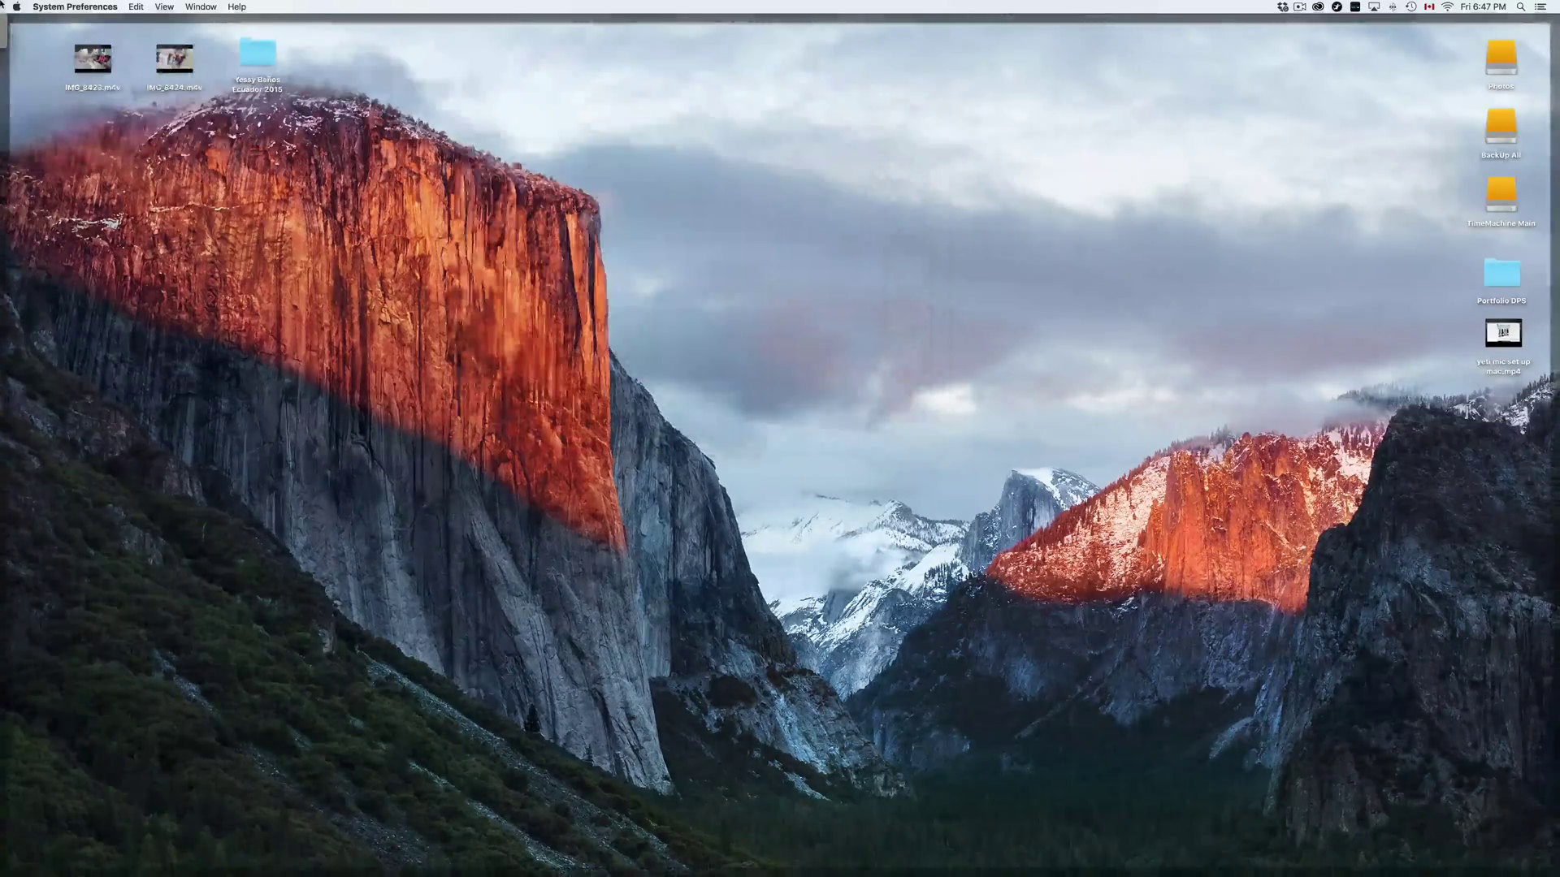
pyautogui.moveTo(91, 57)
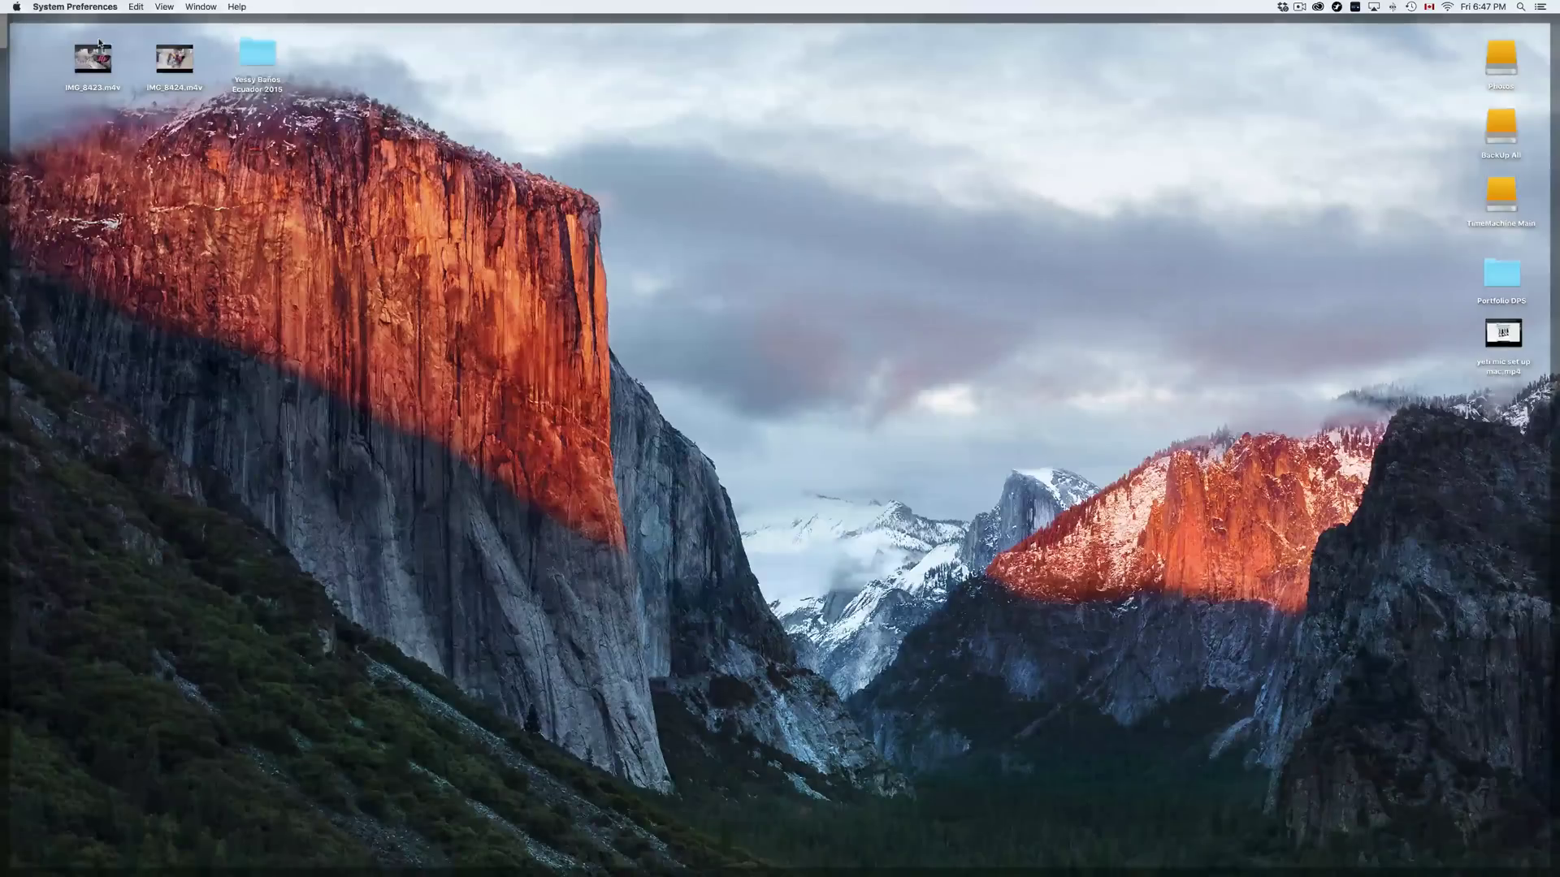
pyautogui.press('F11')
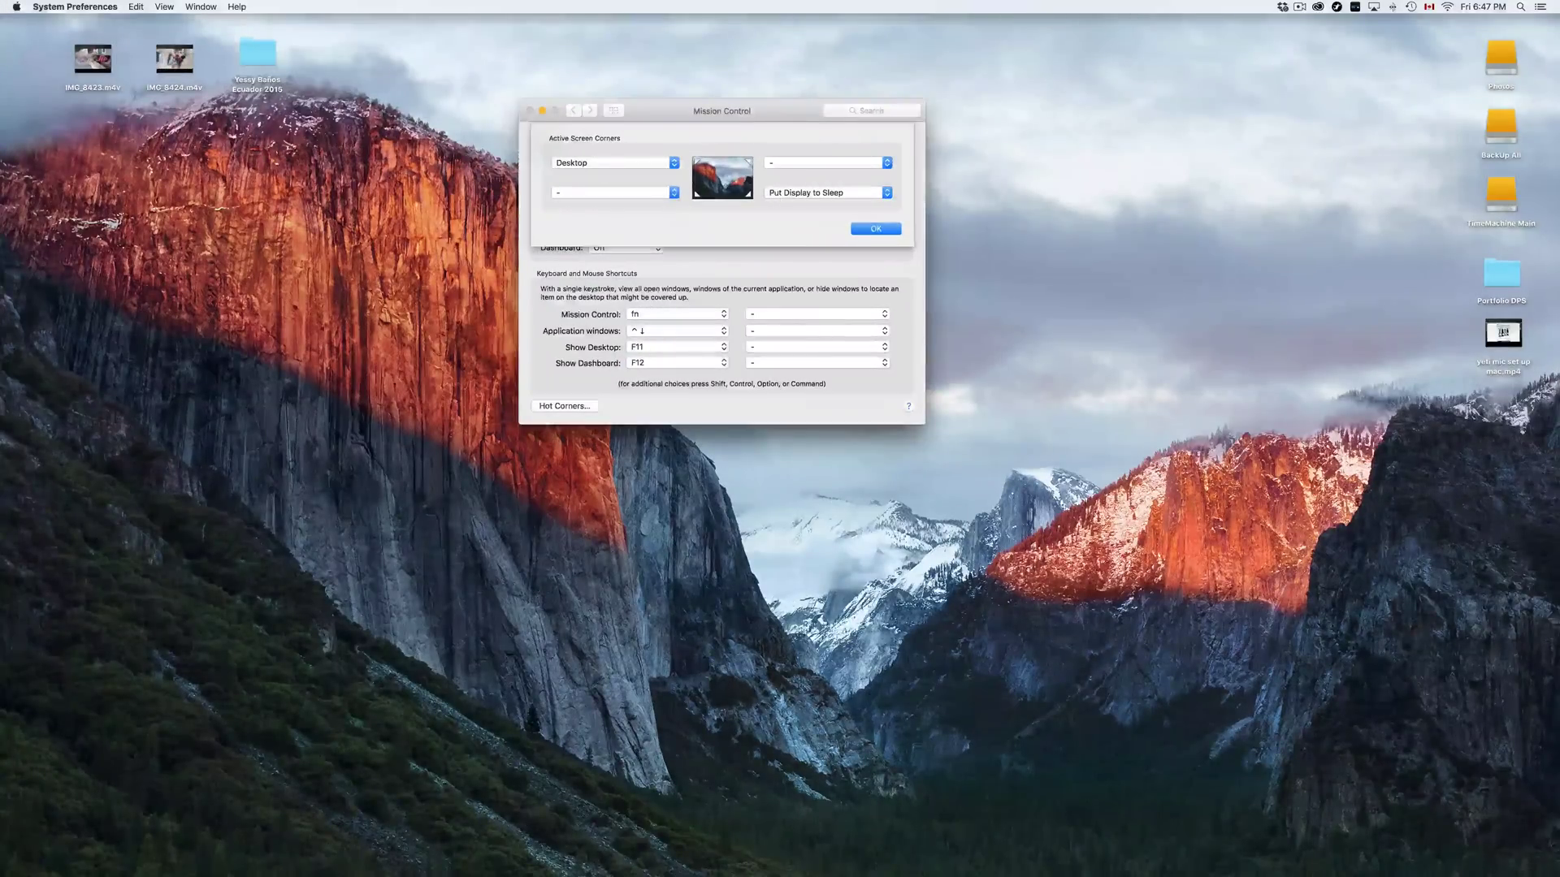
# Step: Review the hot corner actions for the display's lower-right and lower-left corners, keeping Put Display to Sleep at the lower right
pyautogui.click(800, 195)
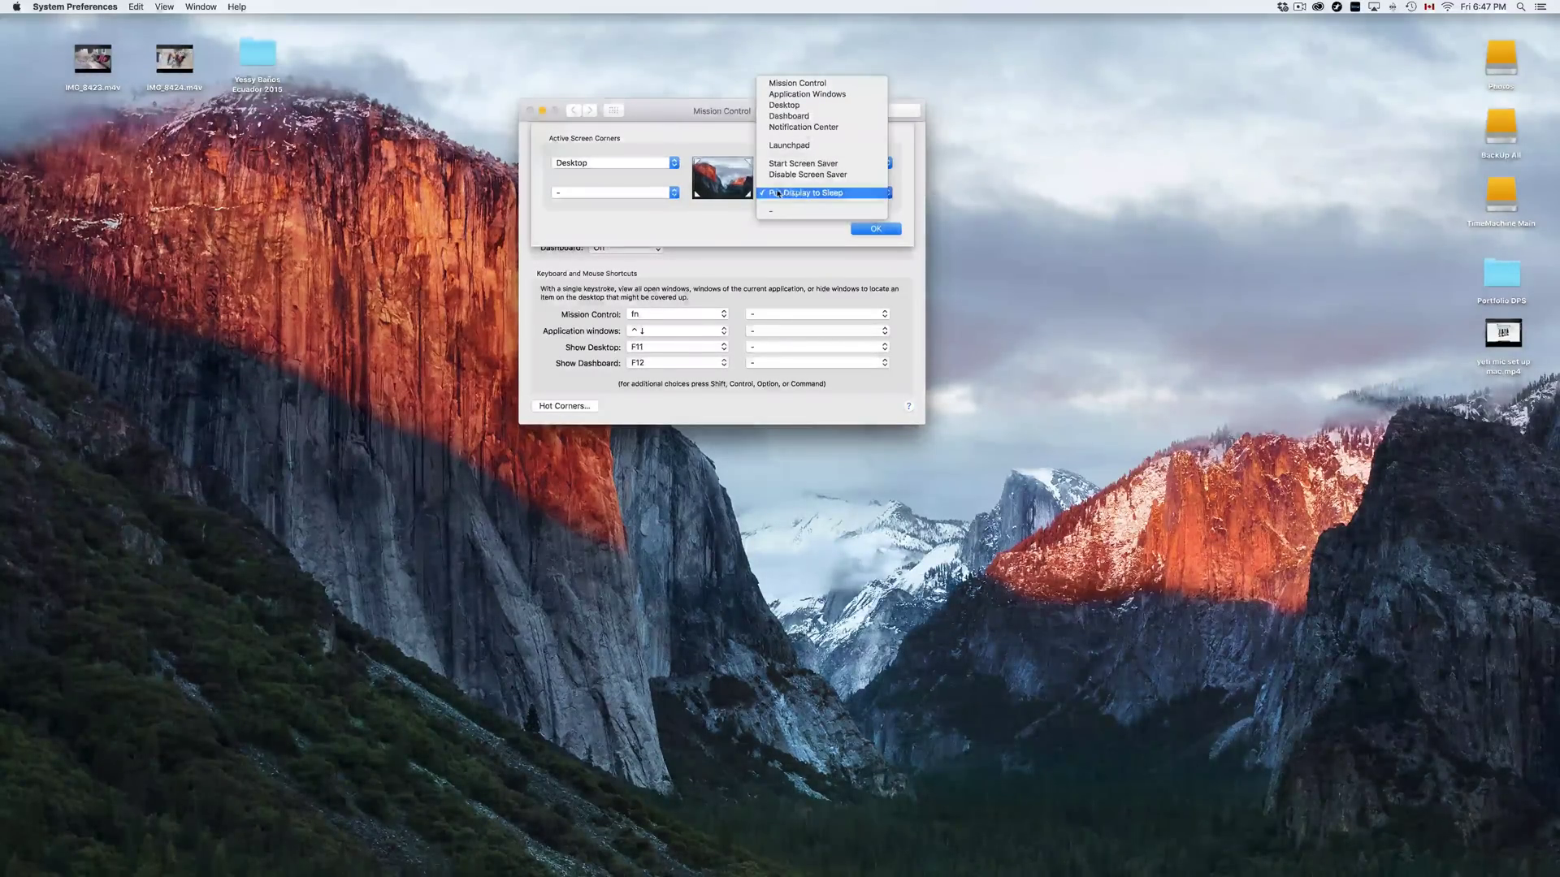
pyautogui.click(811, 195)
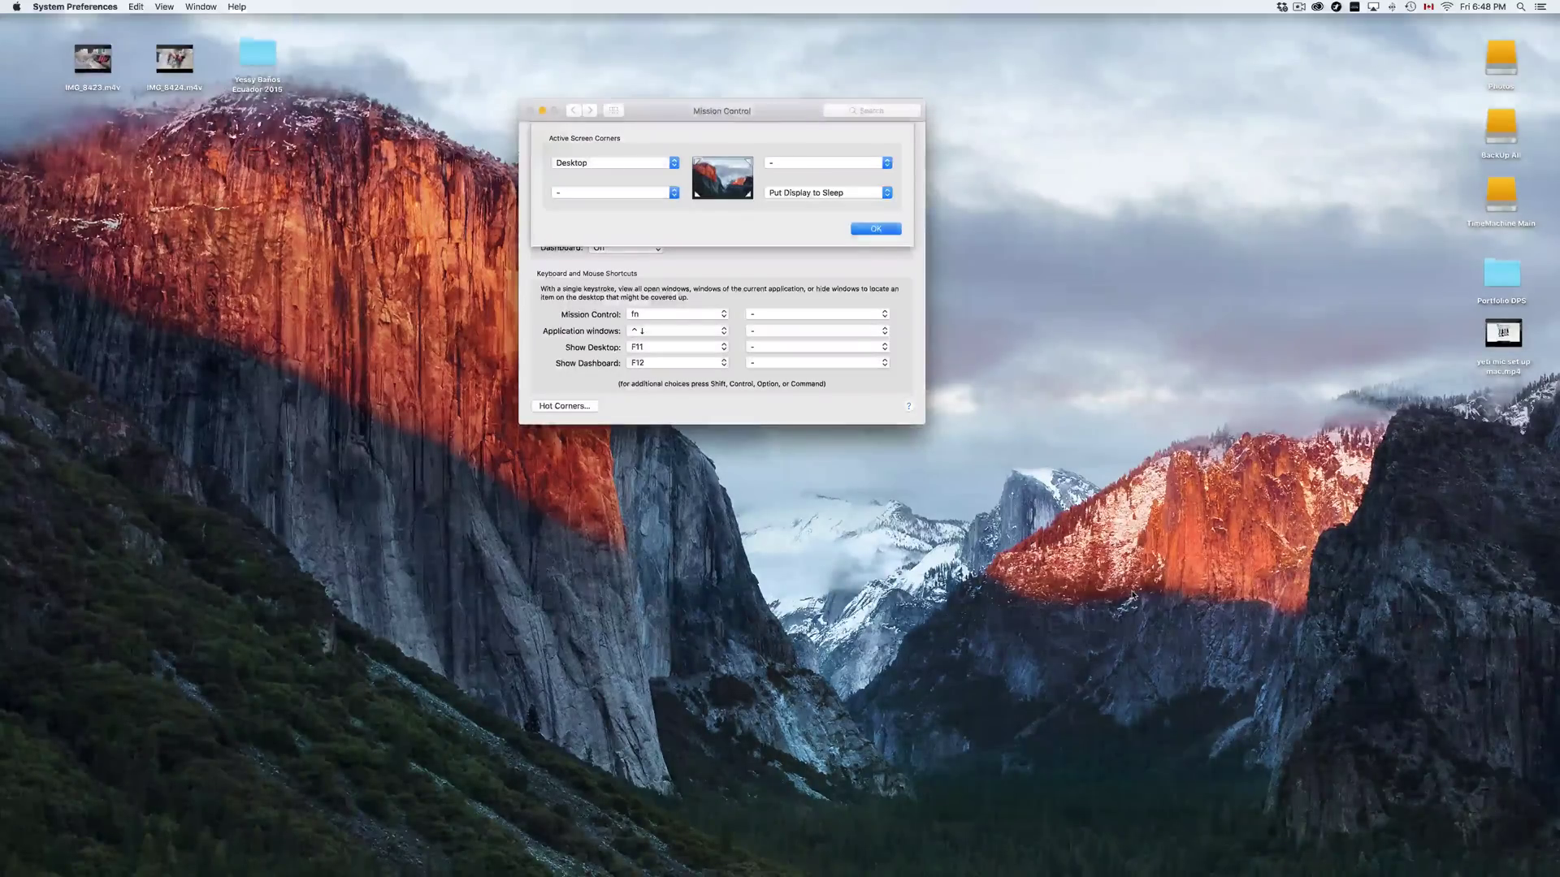
pyautogui.click(645, 193)
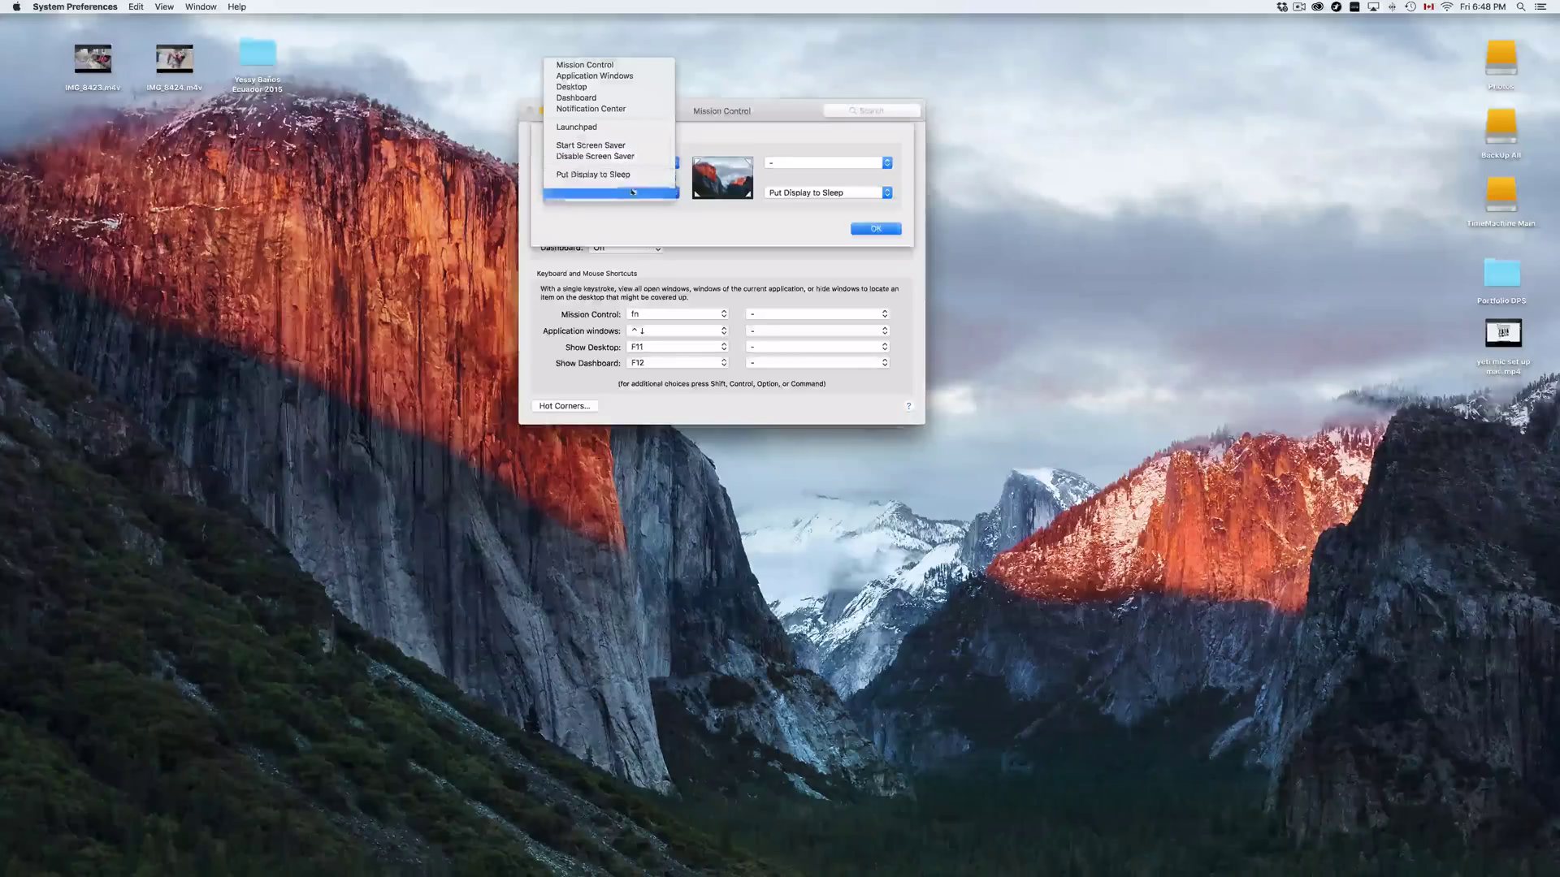
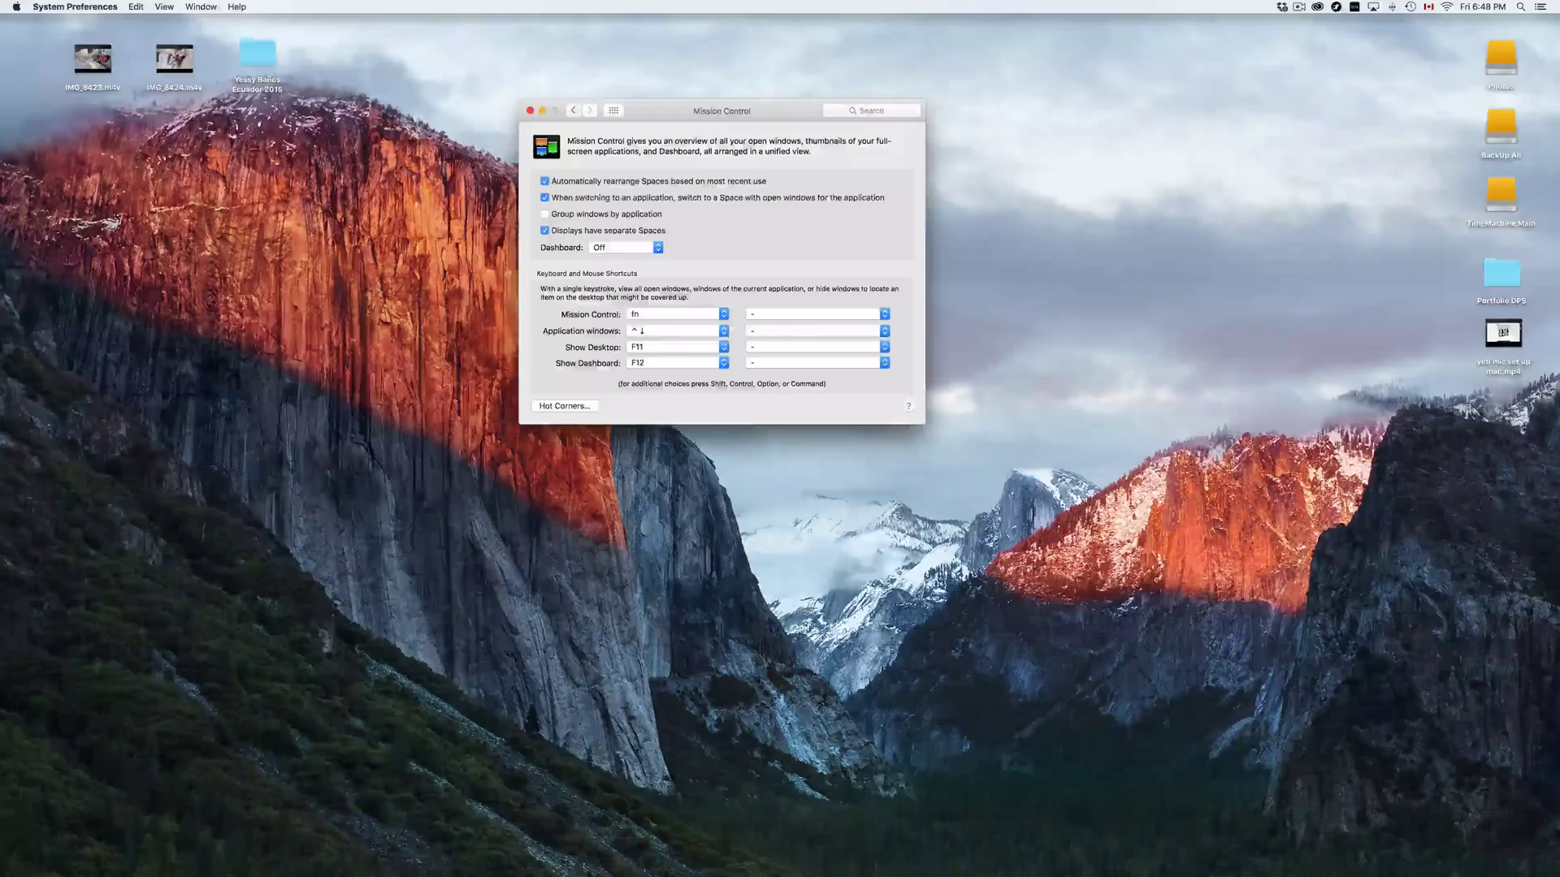
# Step: Review the available keys for the Mission Control shortcut, keep fn, and test it by repeatedly showing and leaving the window overview
pyautogui.click(706, 314)
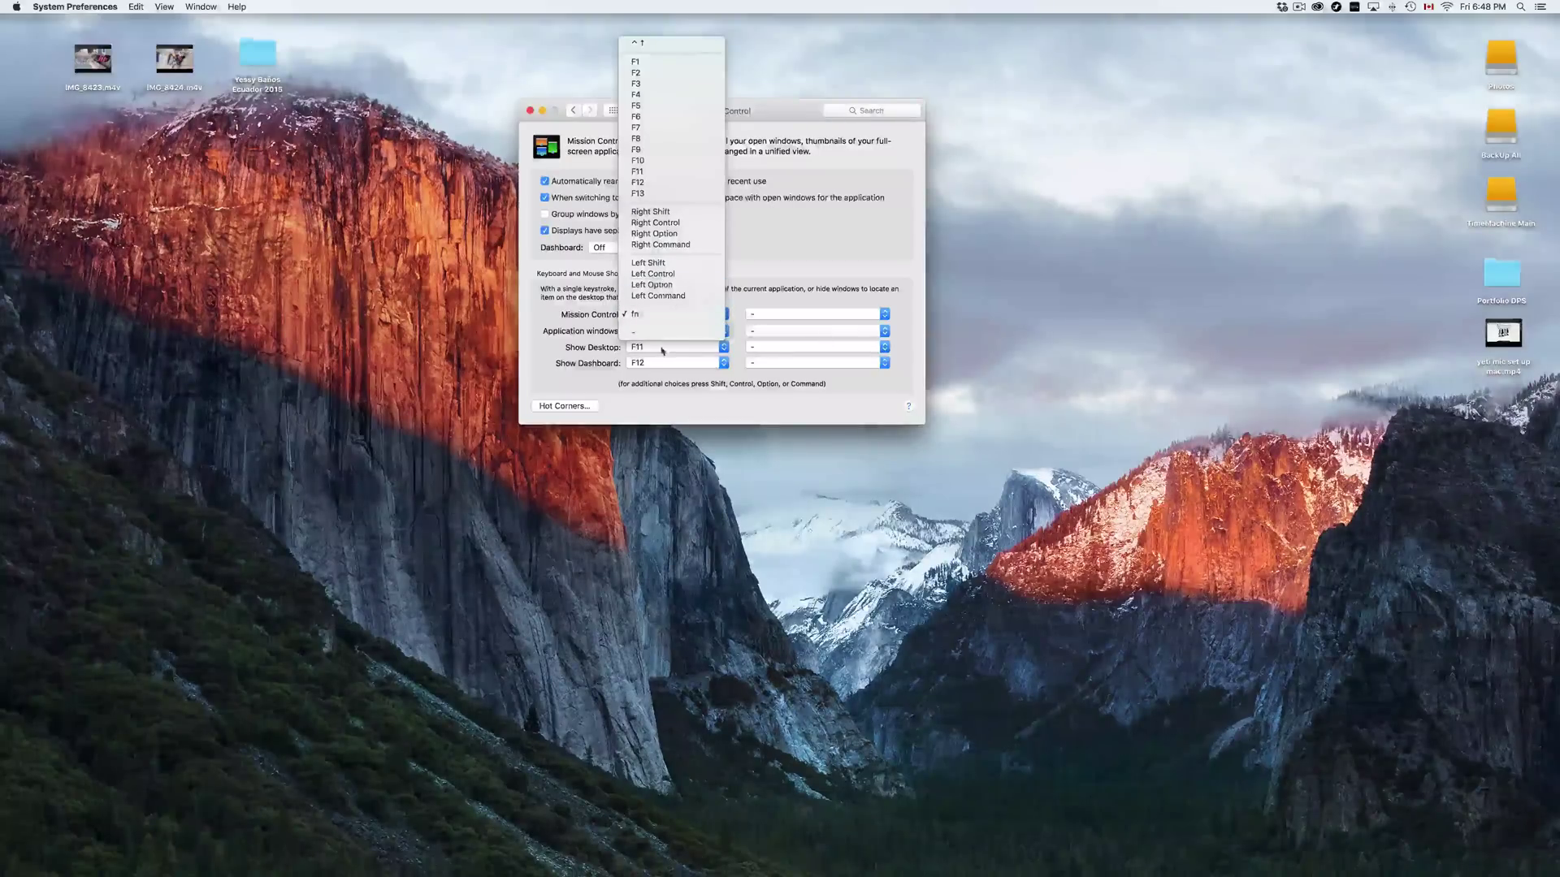
pyautogui.click(796, 259)
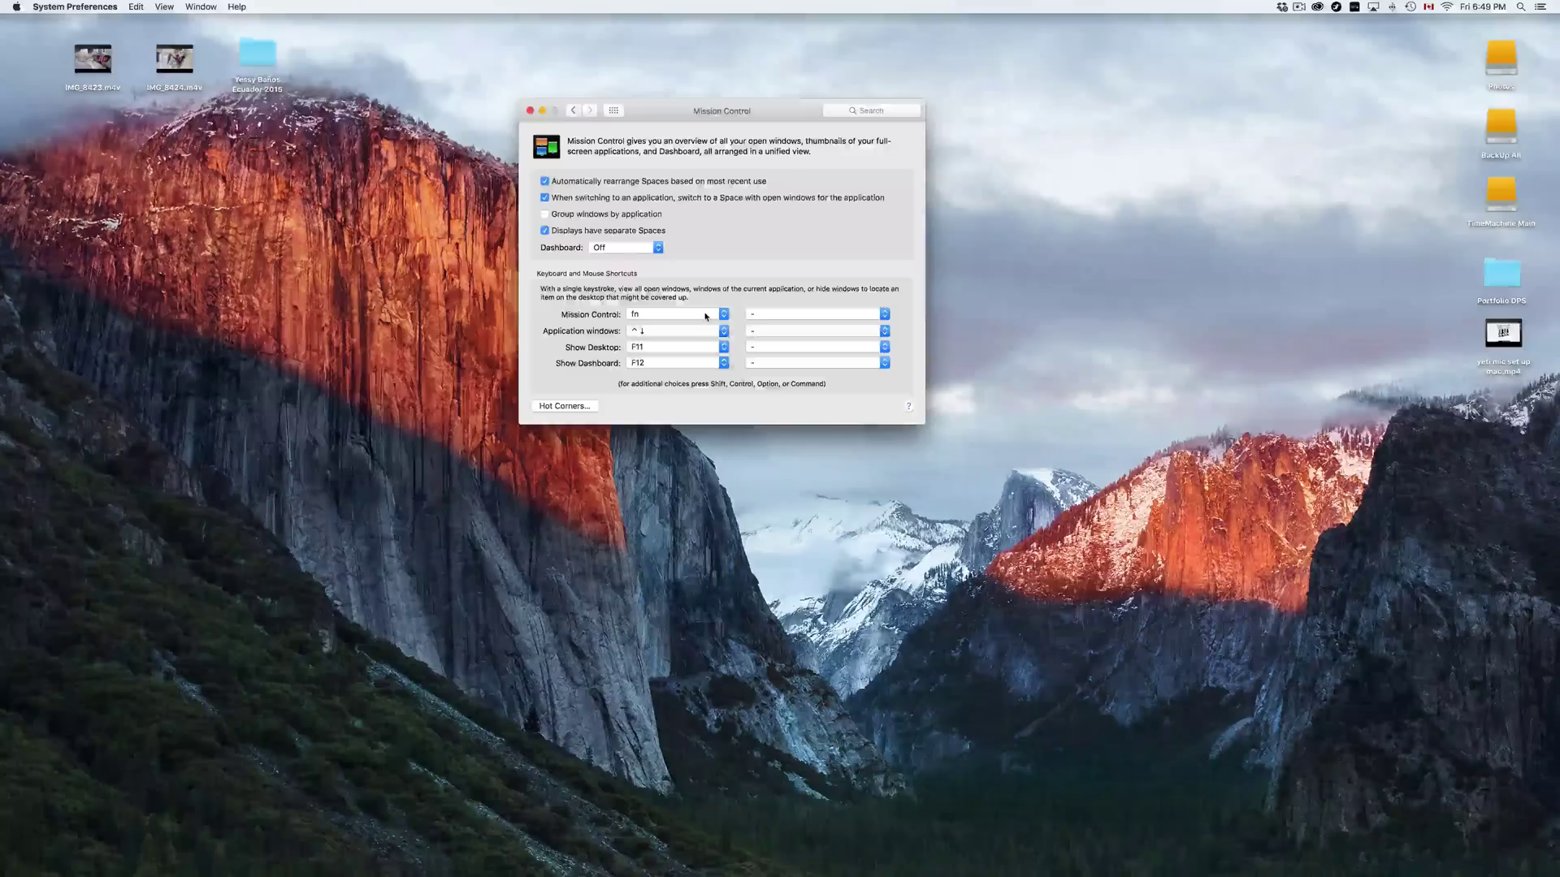
pyautogui.press('fn')
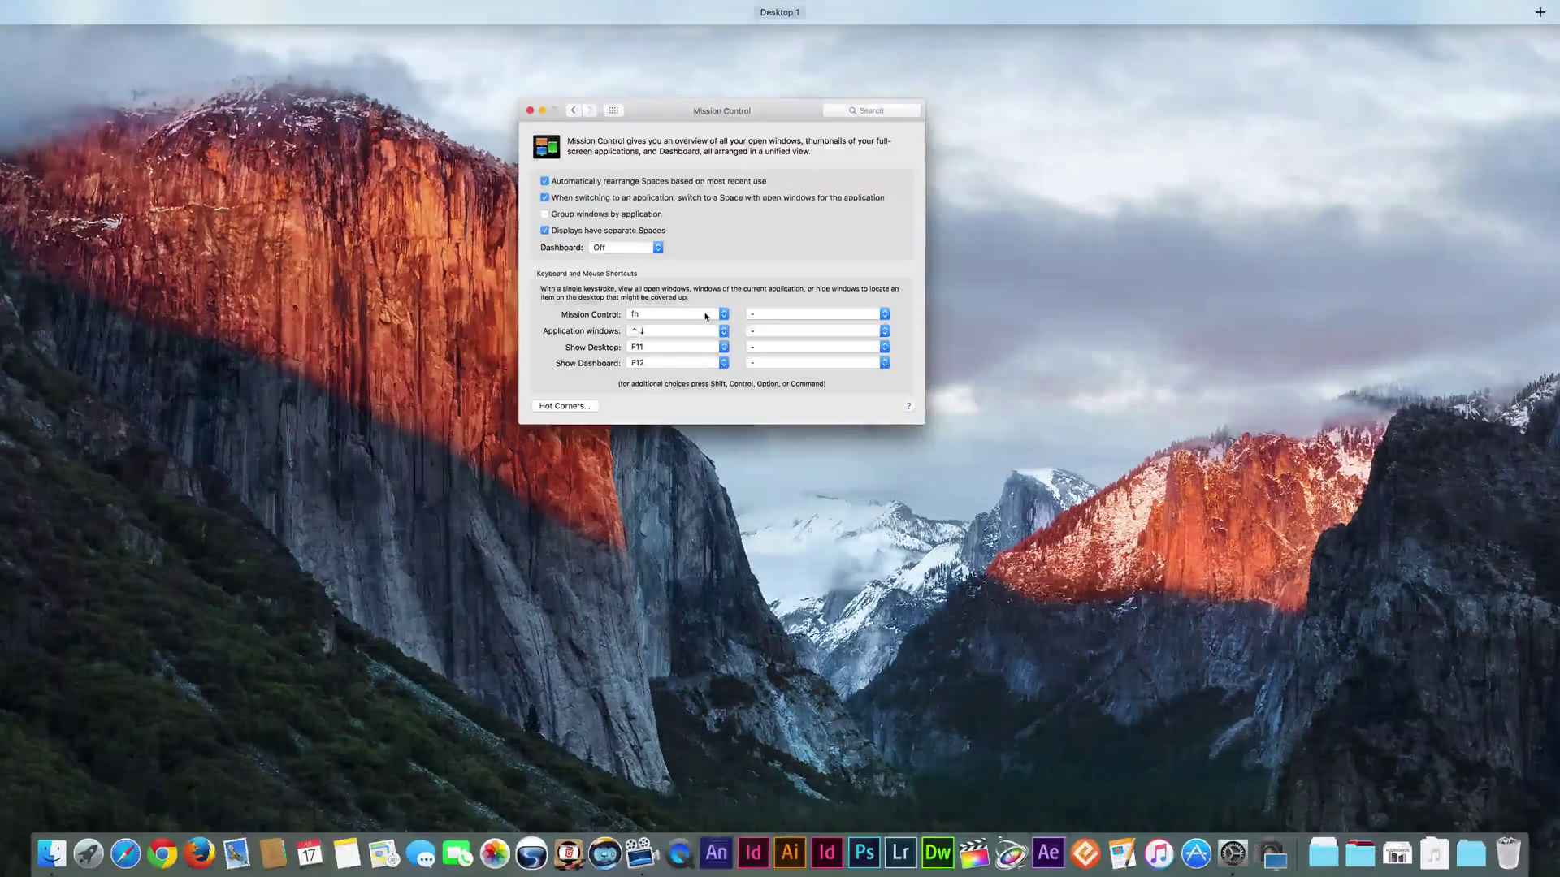
pyautogui.press('fn')
pyautogui.press('fn')
pyautogui.press('fn')
pyautogui.press('fn')
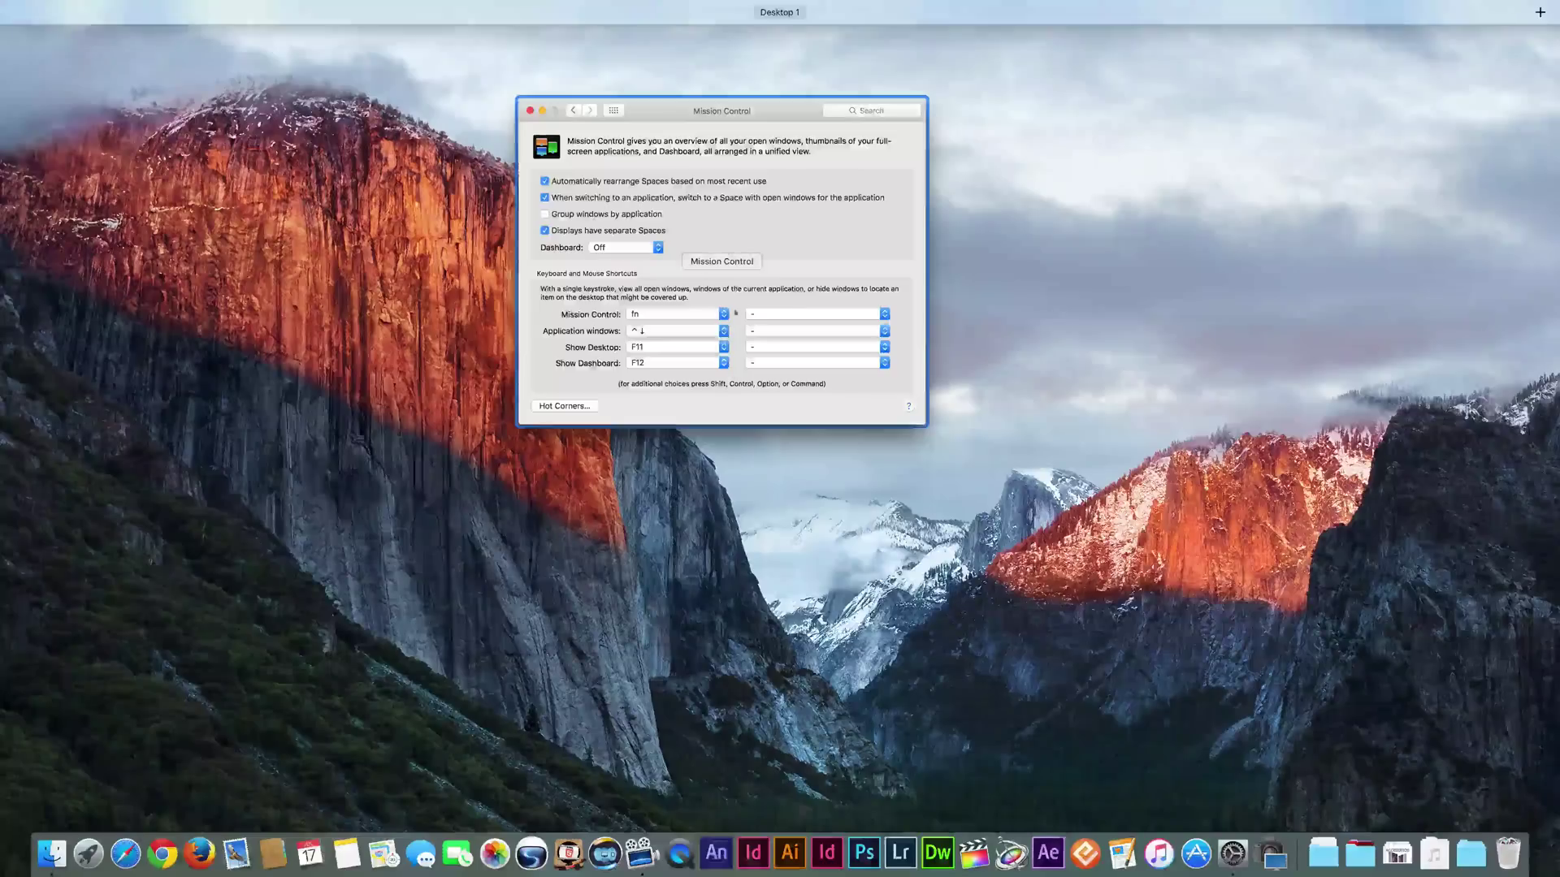
pyautogui.click(820, 278)
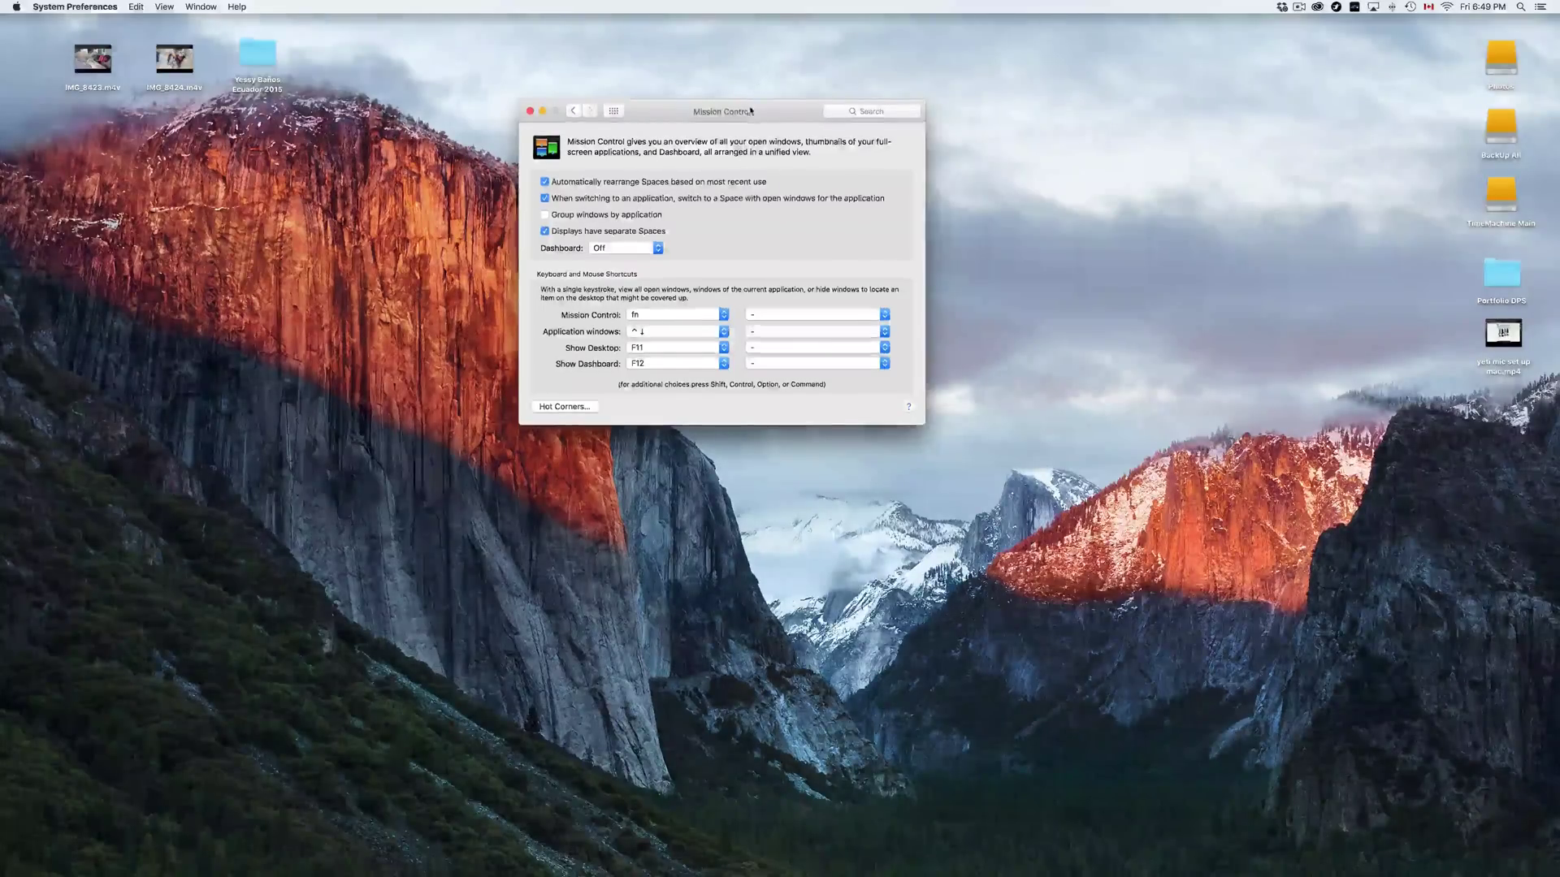
# Step: Move the preferences window slightly lower, return to the overview of all settings and open the Dock settings
pyautogui.moveTo(750, 111); pyautogui.dragTo(764, 153)
pyautogui.click(626, 153)
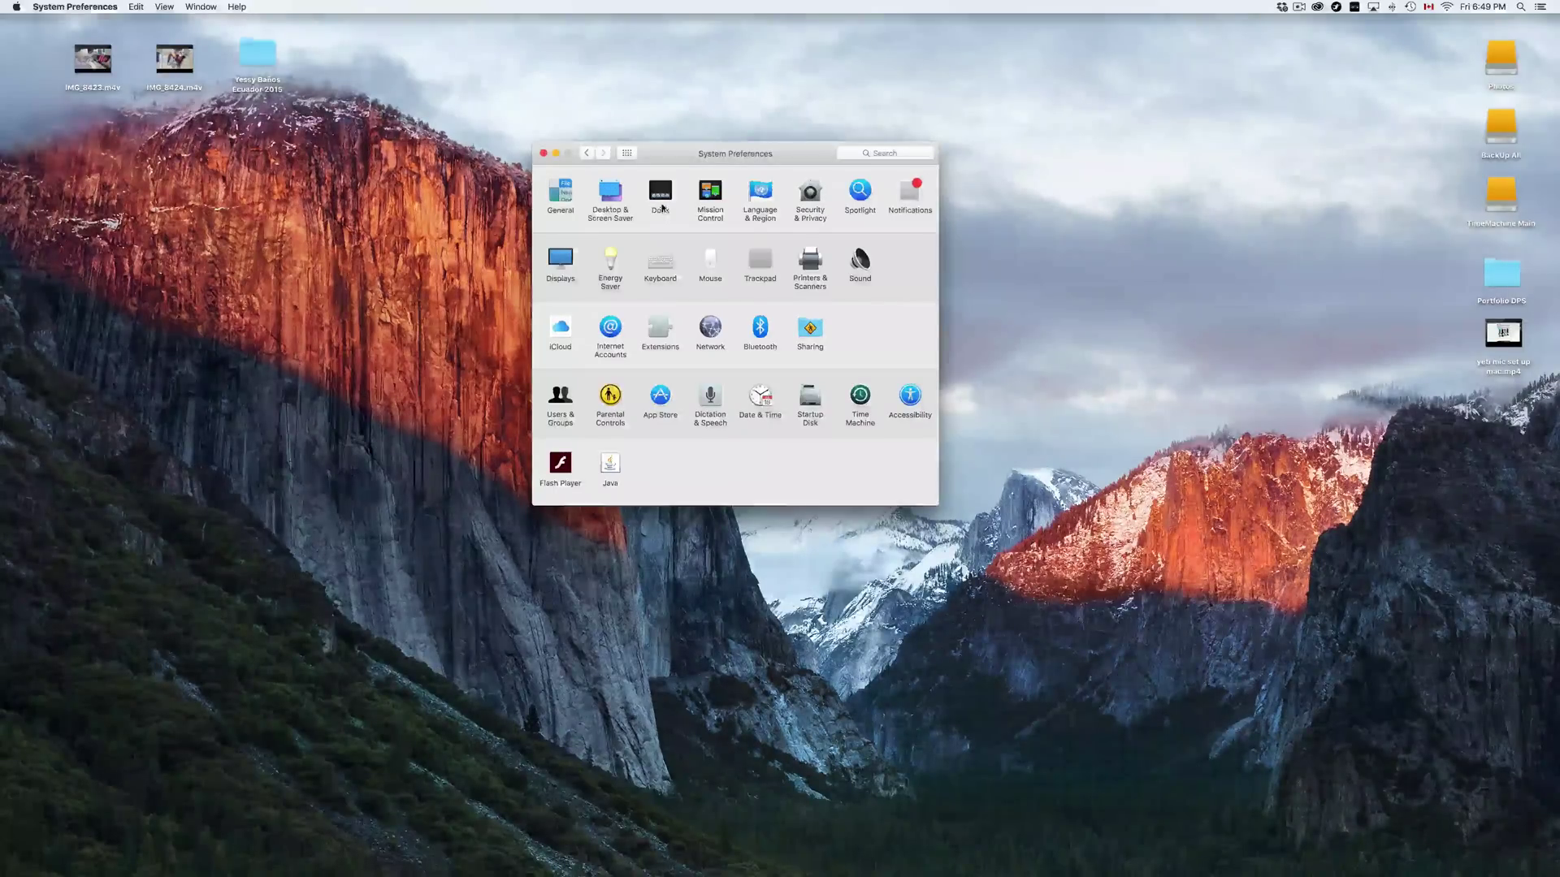
pyautogui.click(660, 193)
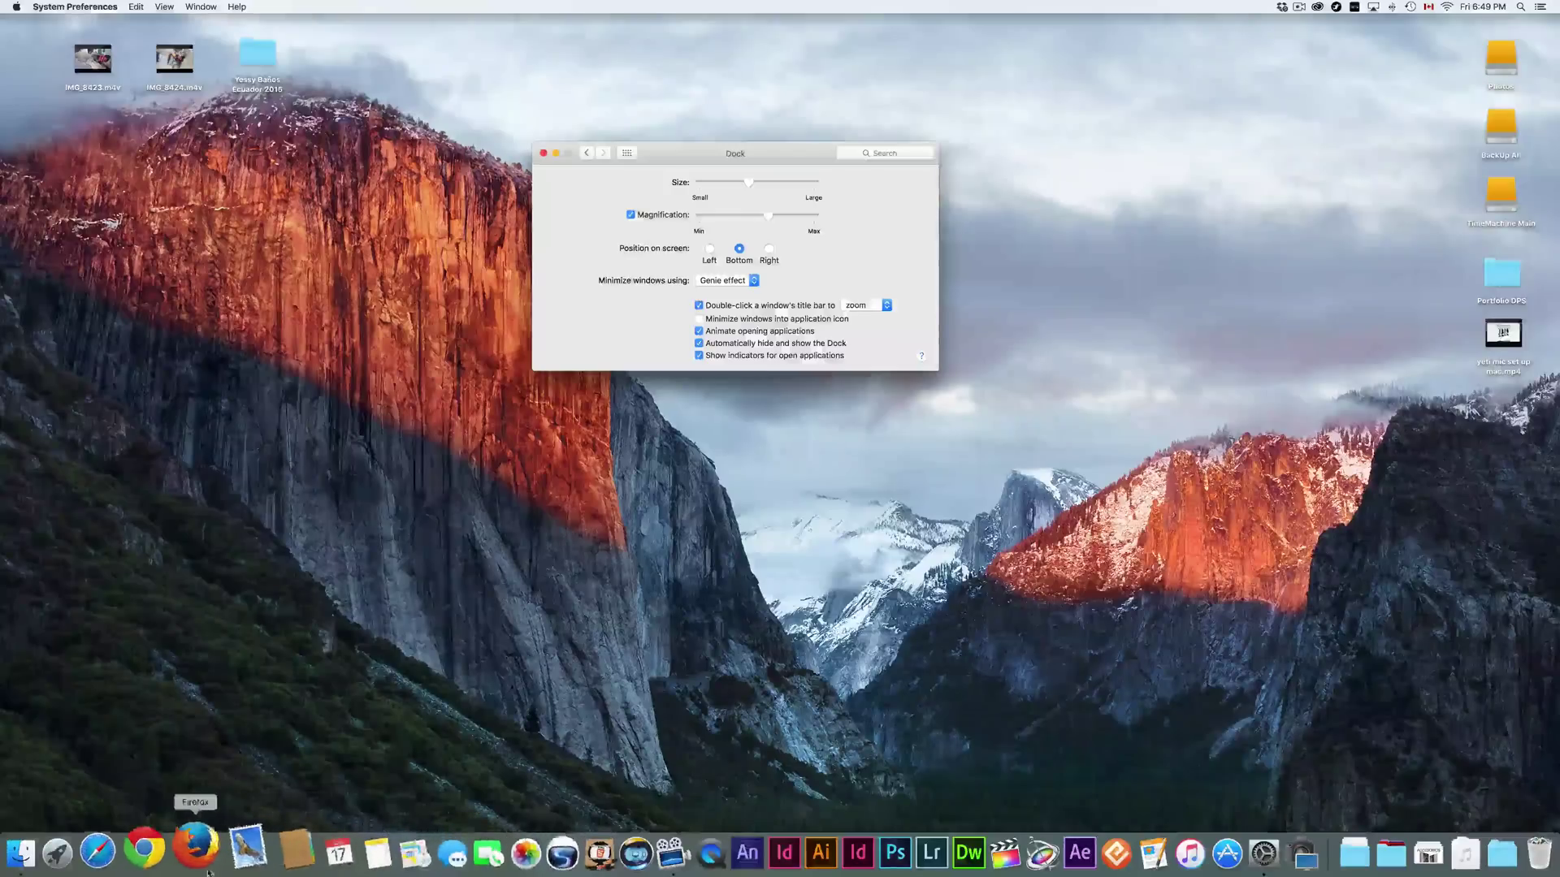
# Step: Open Safari from the Dock, spread out all open windows with Mission Control and switch back to the Dock settings
pyautogui.click(110, 851)
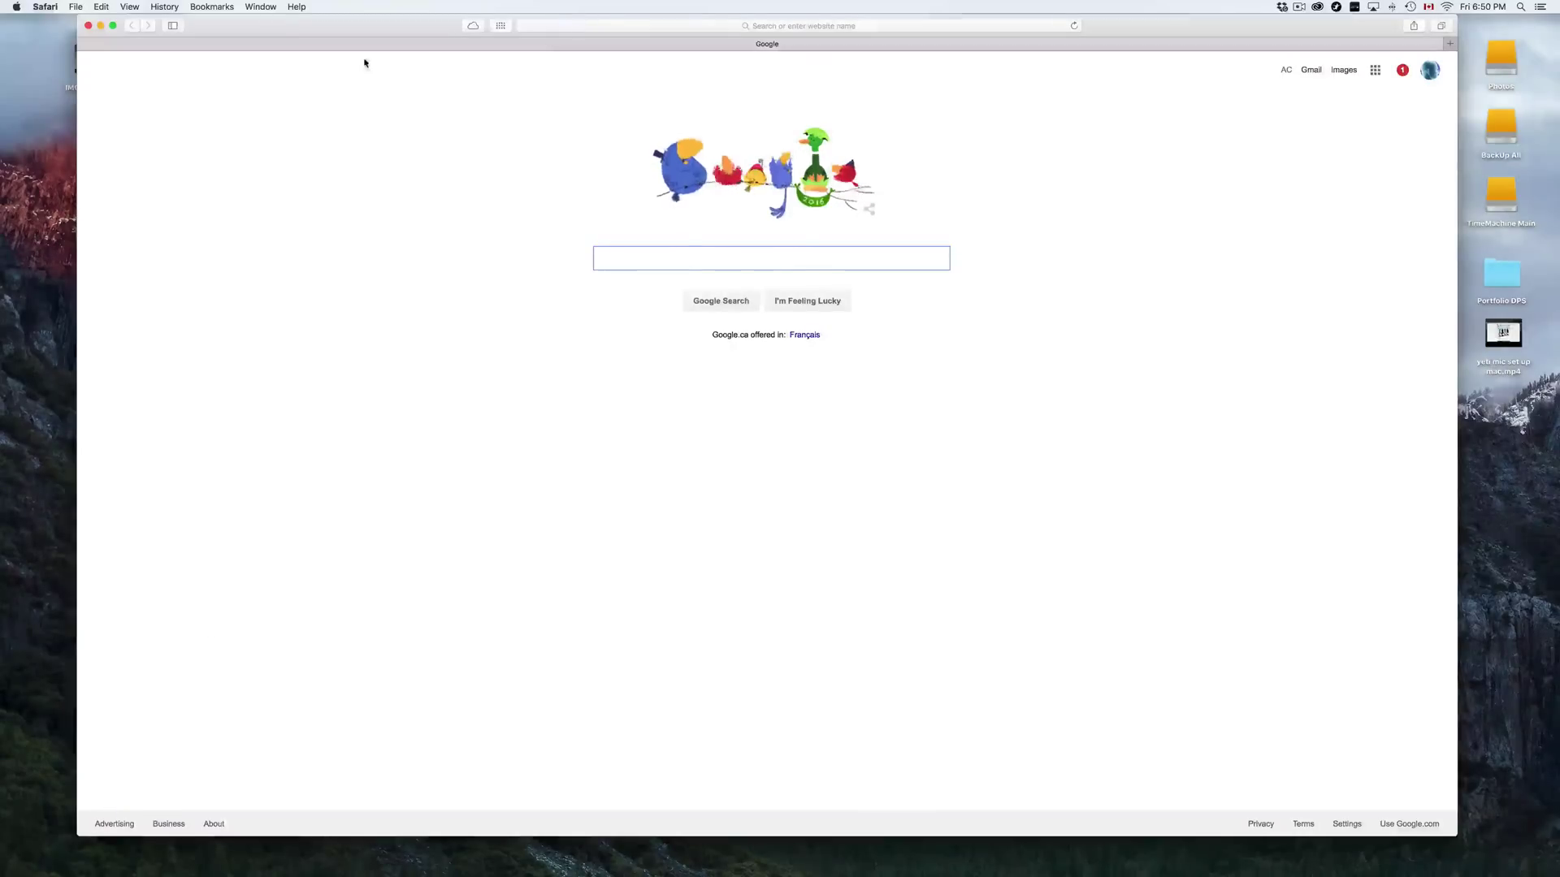
pyautogui.moveTo(390, 44); pyautogui.dragTo(371, 45)
pyautogui.moveTo(528, 873)
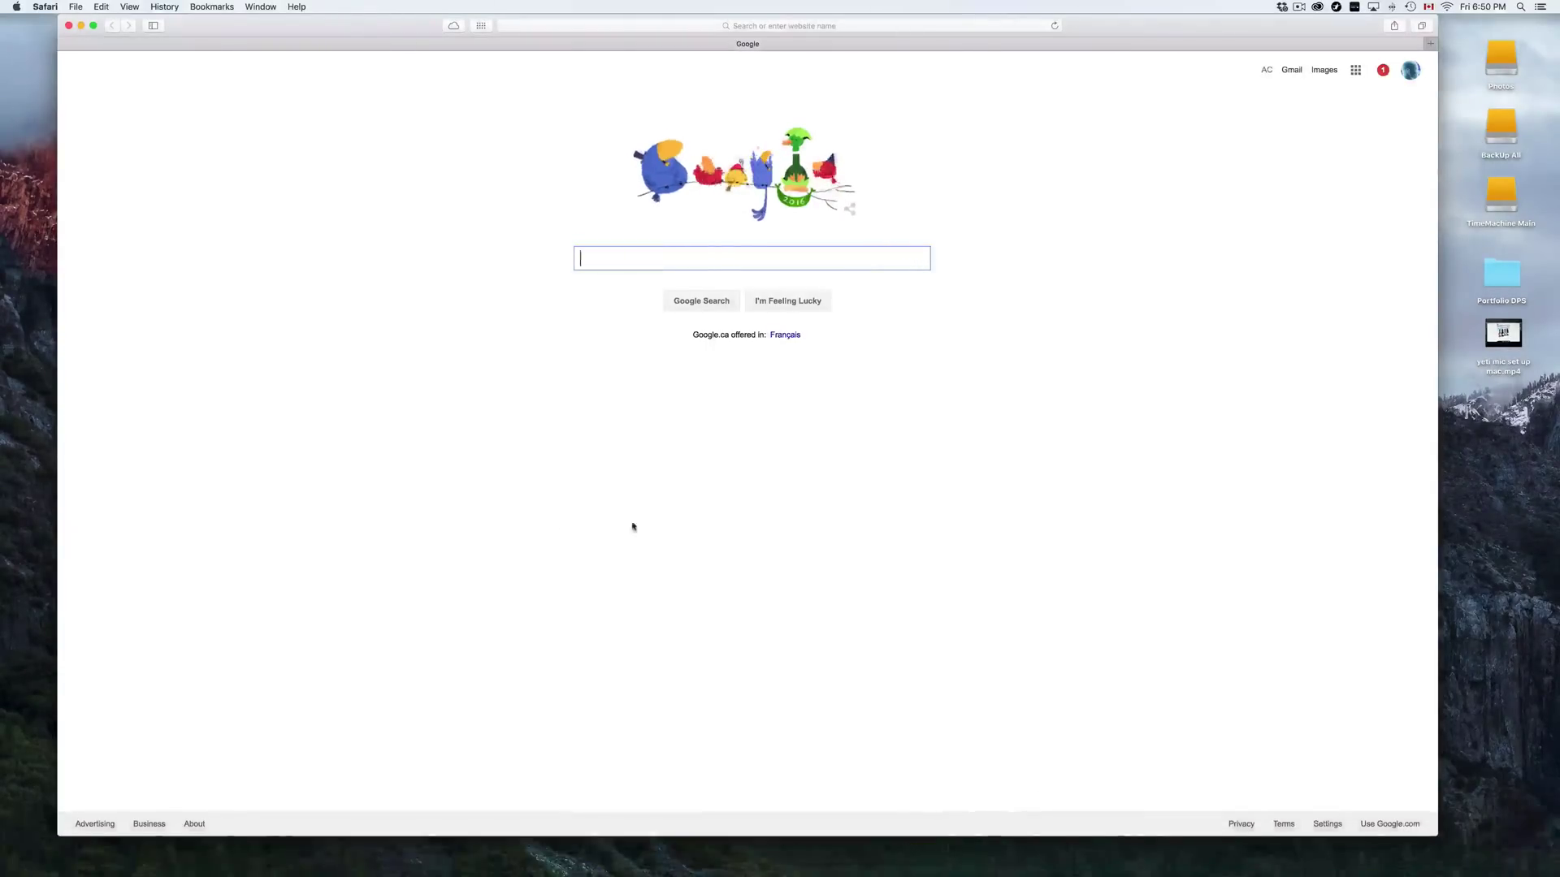
pyautogui.hotkey('ctrl', 'Up')
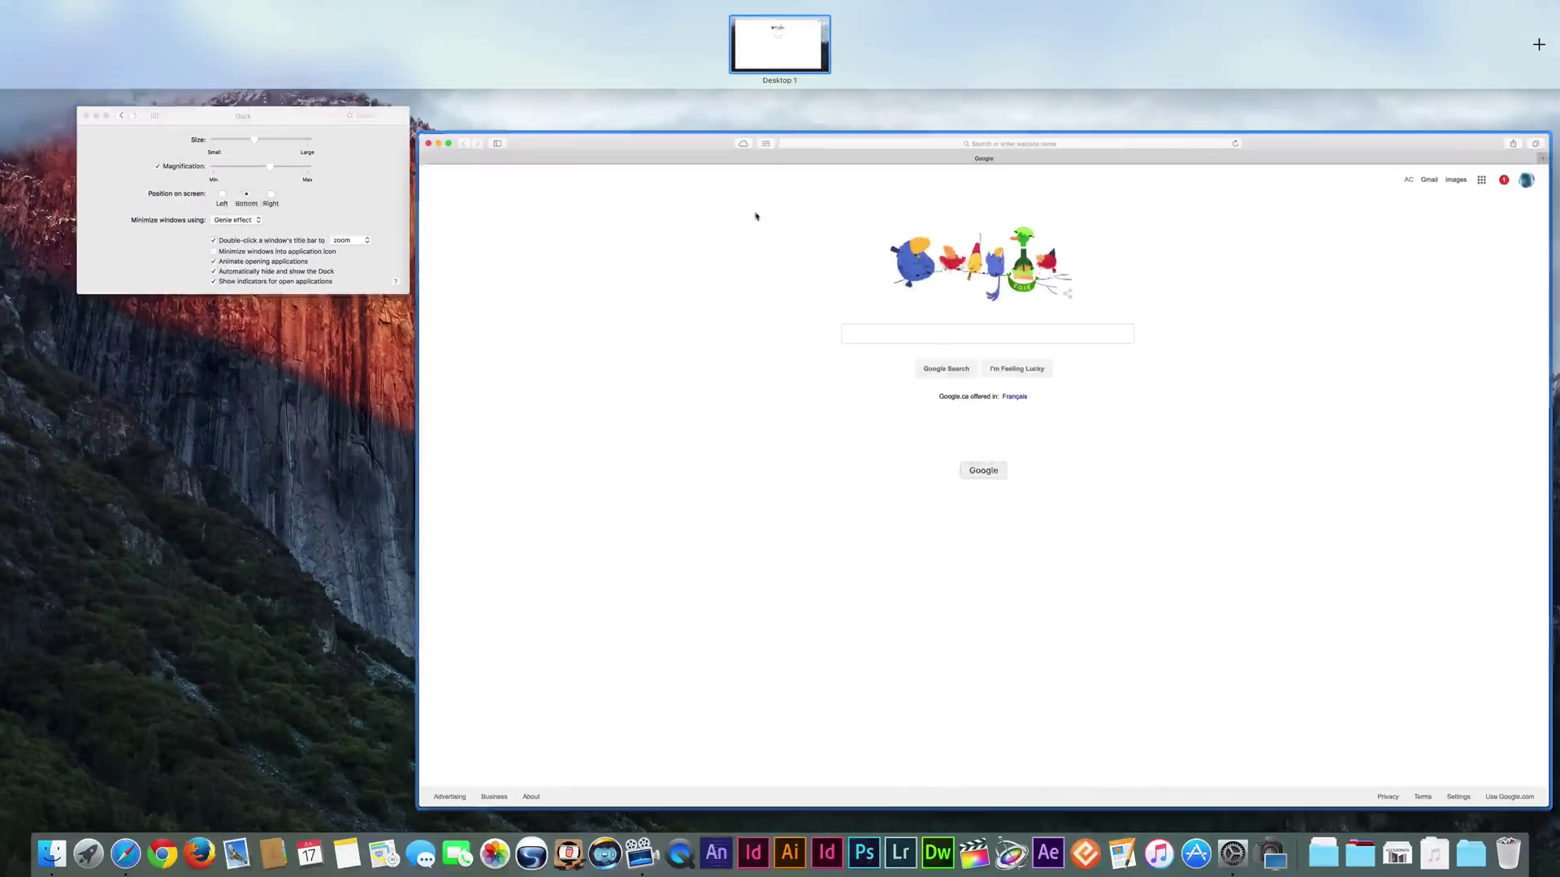
pyautogui.click(388, 197)
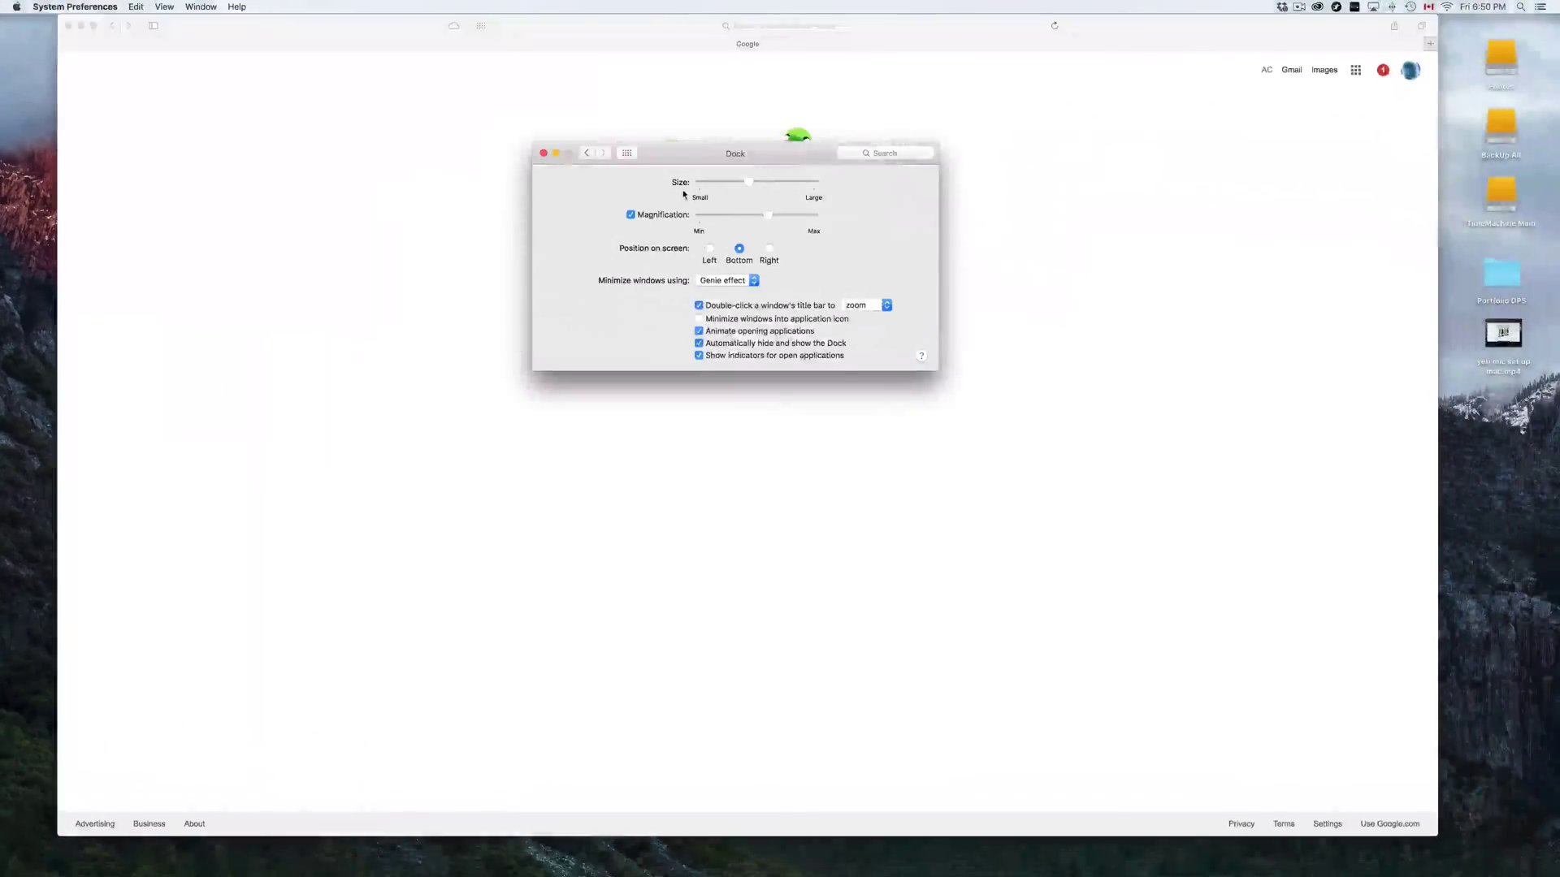
# Step: Turn off the option to automatically hide and show the Dock, and turn it back on
pyautogui.moveTo(732, 151); pyautogui.dragTo(613, 326)
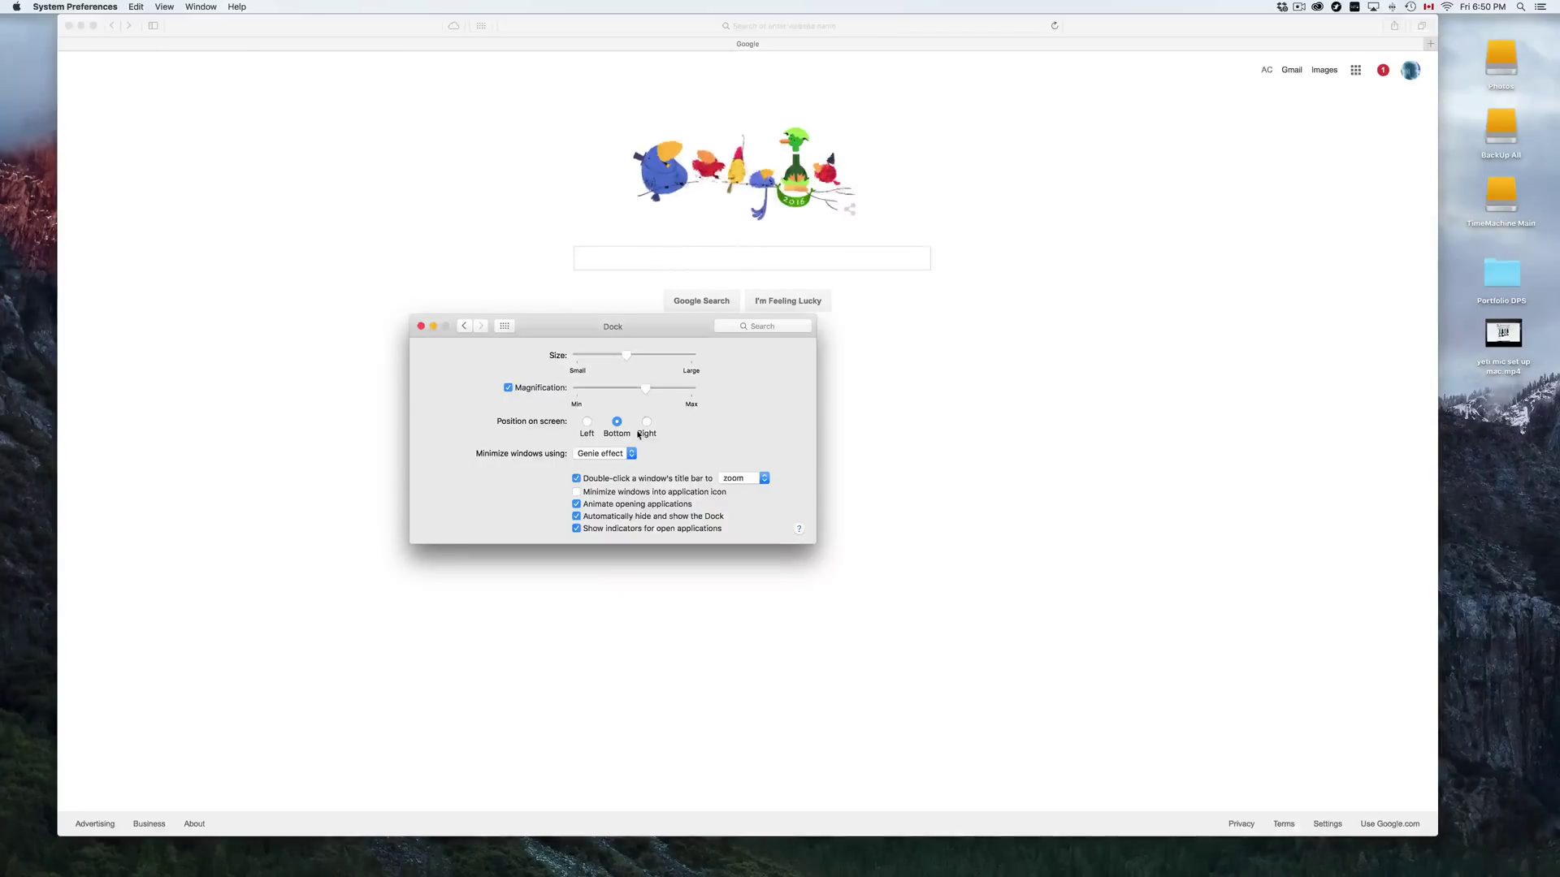
pyautogui.click(577, 516)
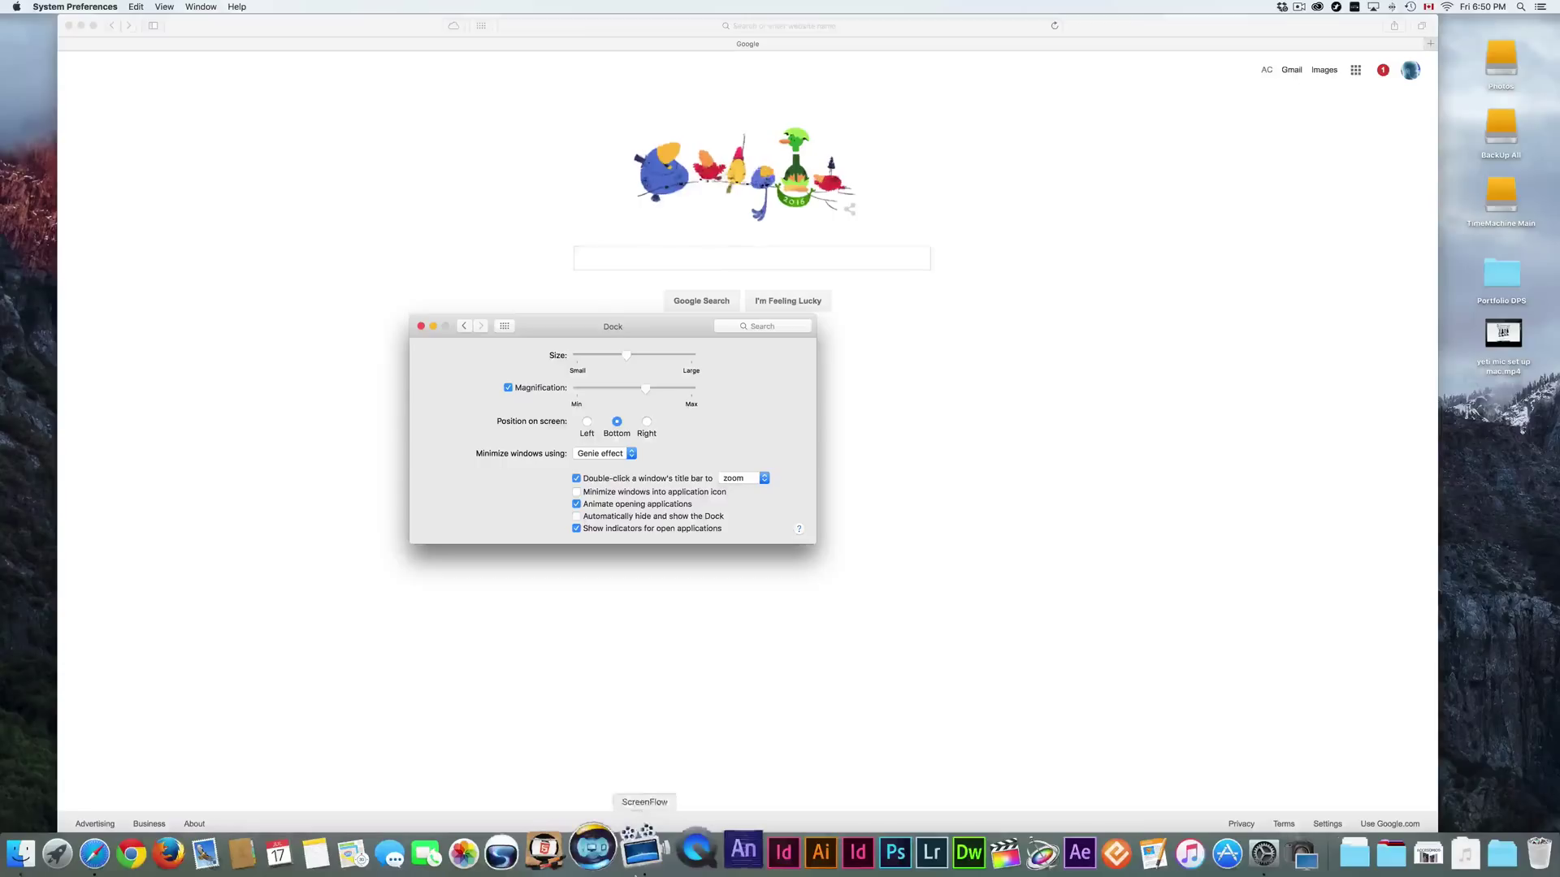
pyautogui.click(575, 516)
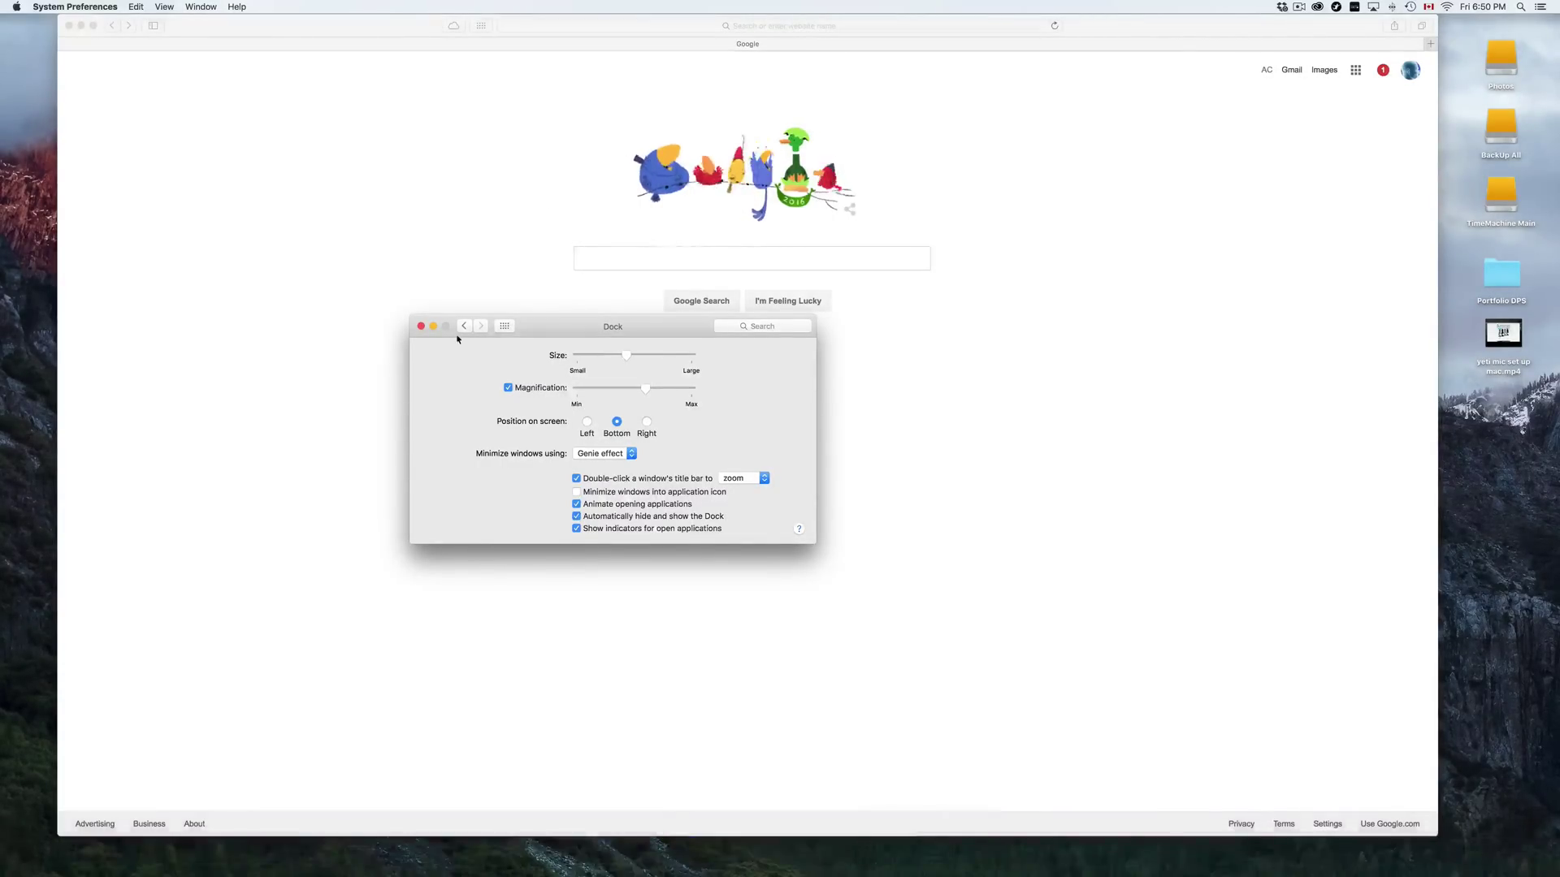
# Step: Open the Energy Saver settings from the overview and display the startup and sleep schedule options
pyautogui.click(502, 327)
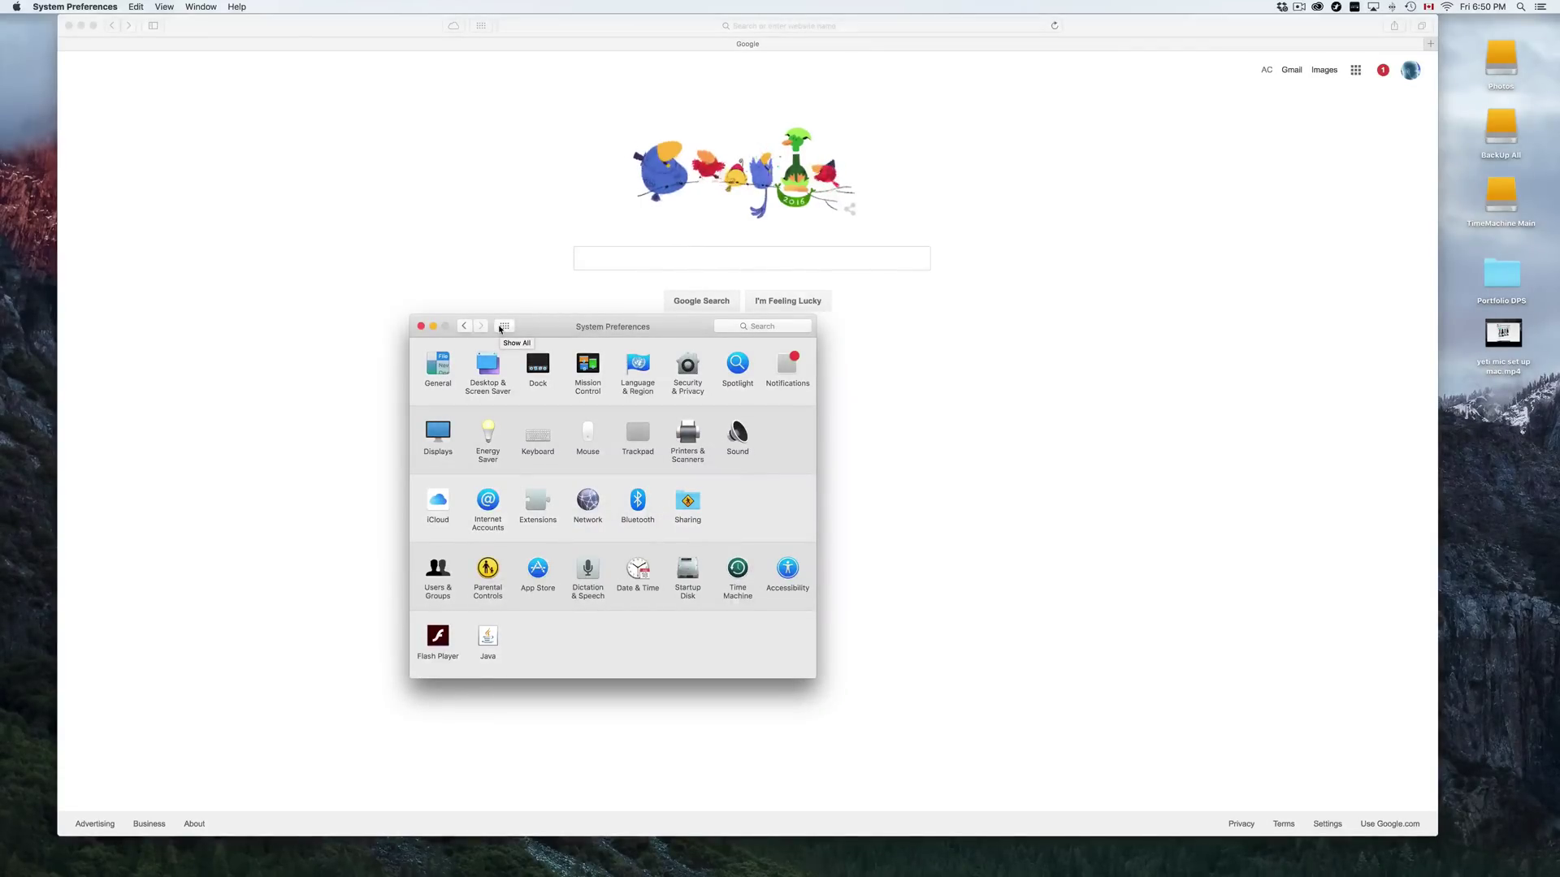
pyautogui.click(490, 435)
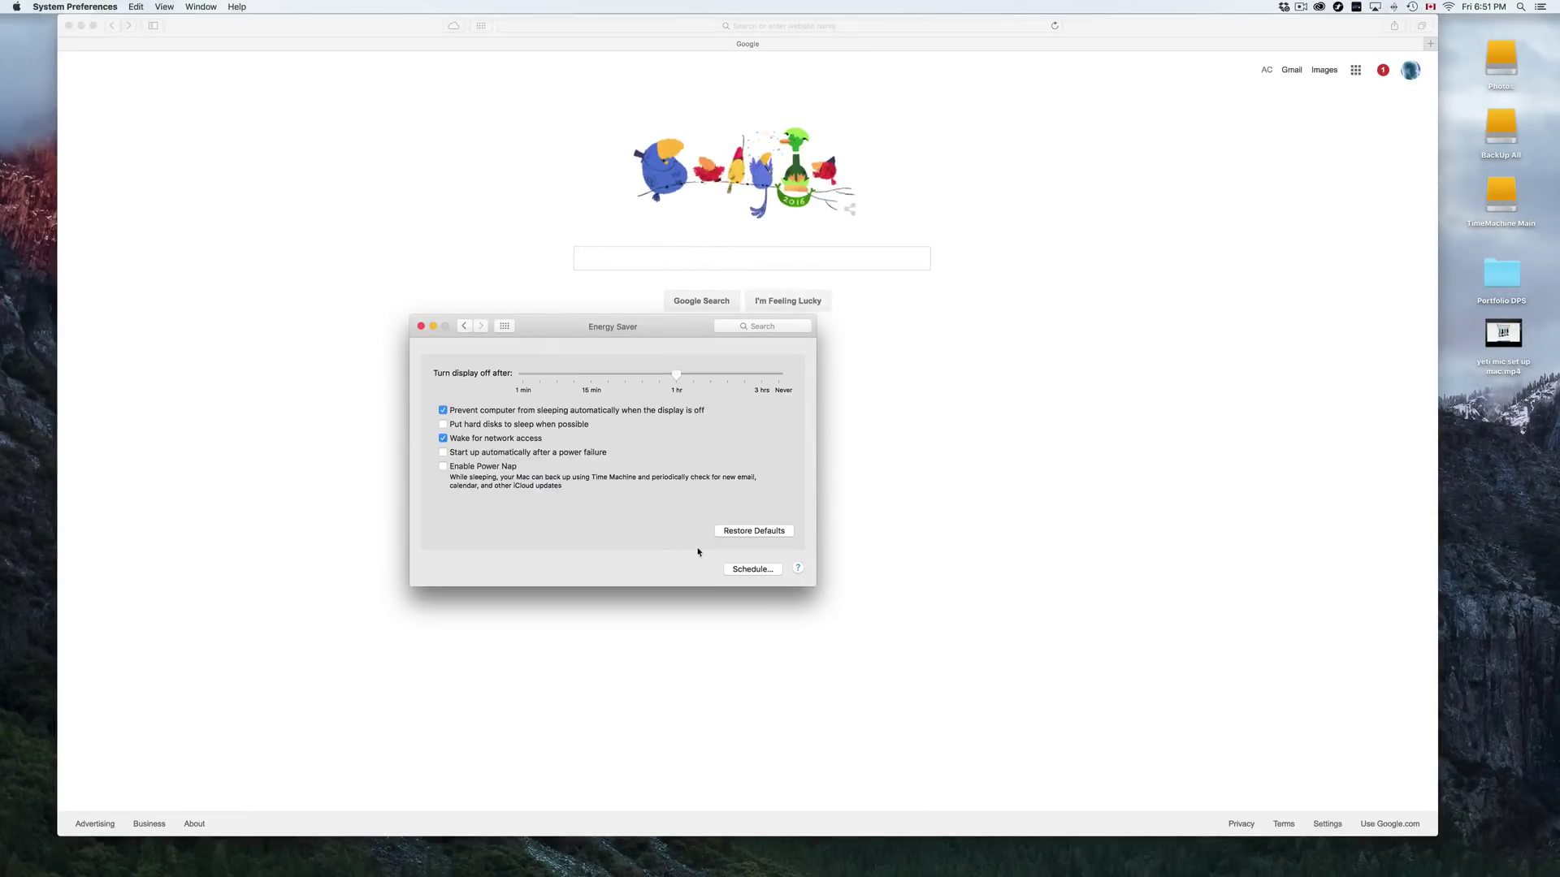
pyautogui.click(736, 569)
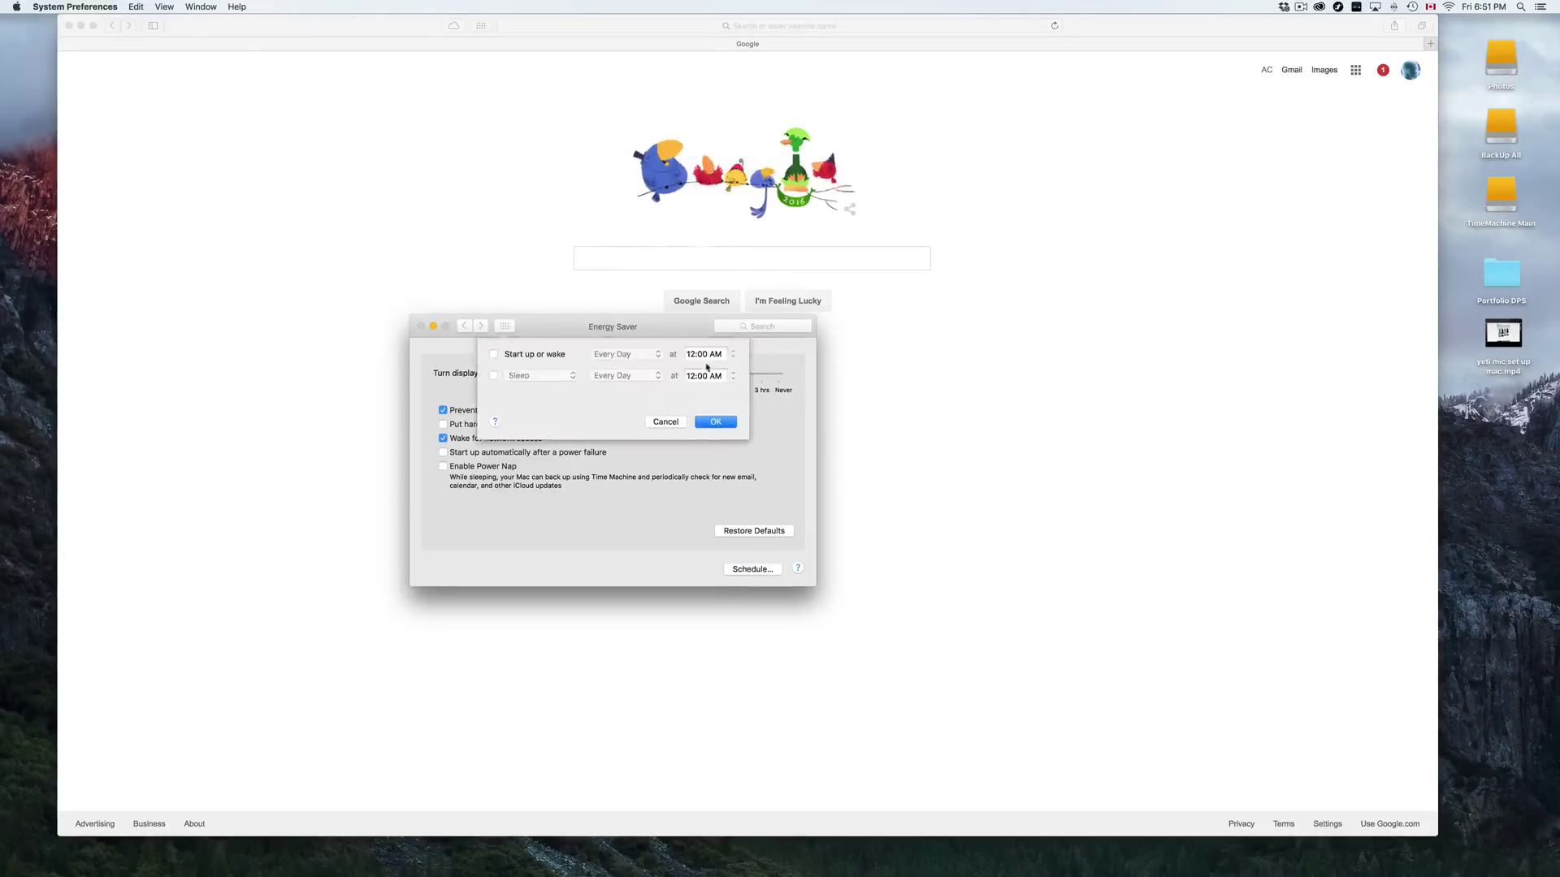
# Step: Try scheduling a Shut Down for Every Day at 12:00 AM, clear the option and discard the schedule
pyautogui.click(493, 376)
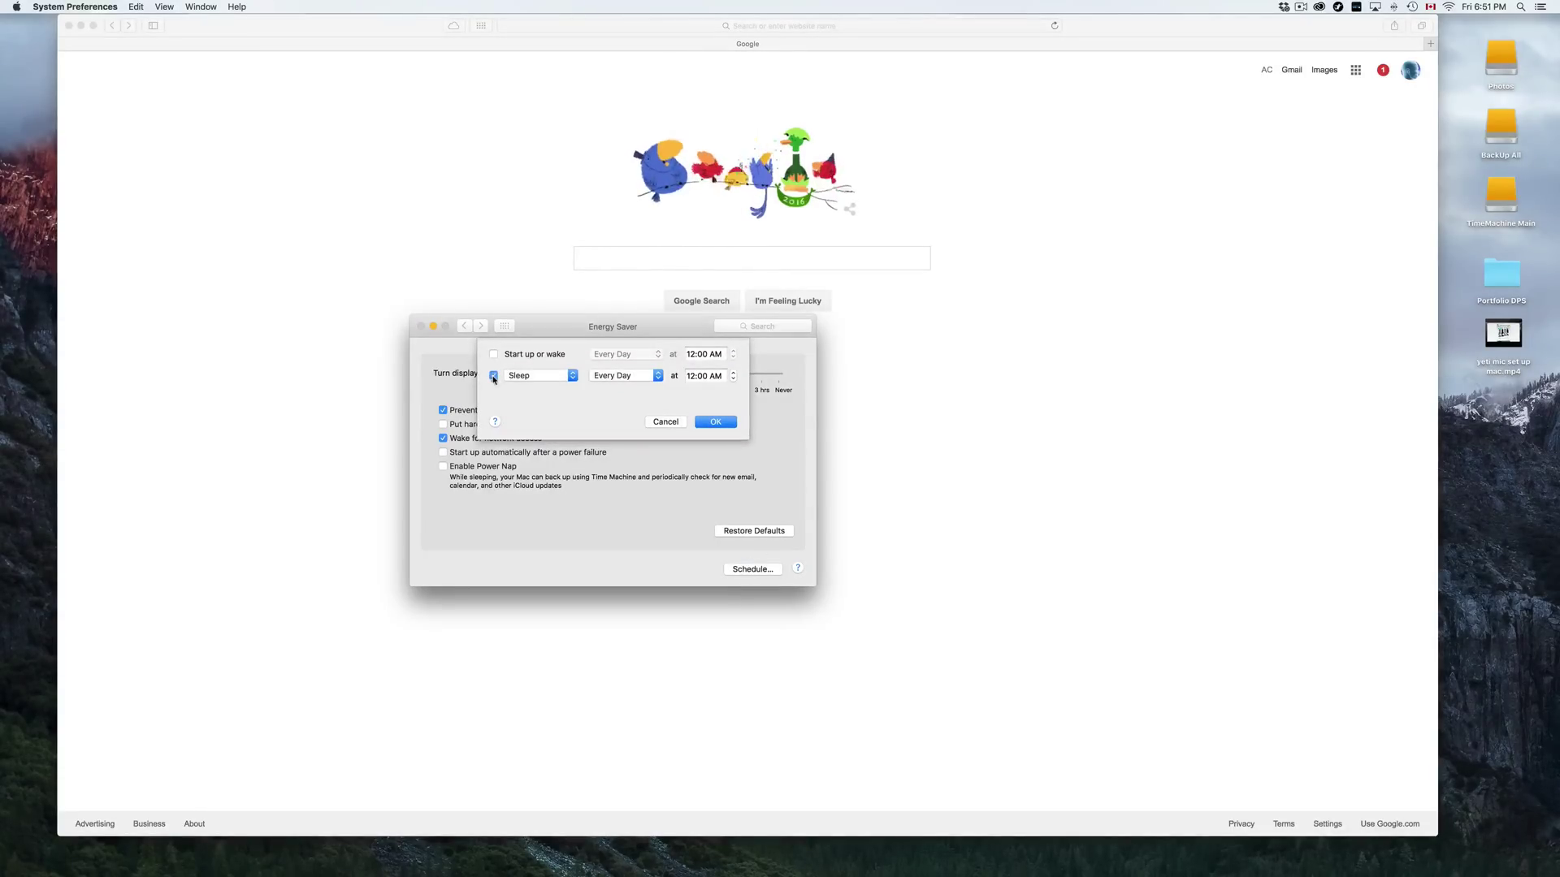
pyautogui.click(556, 380)
pyautogui.click(549, 397)
pyautogui.click(634, 376)
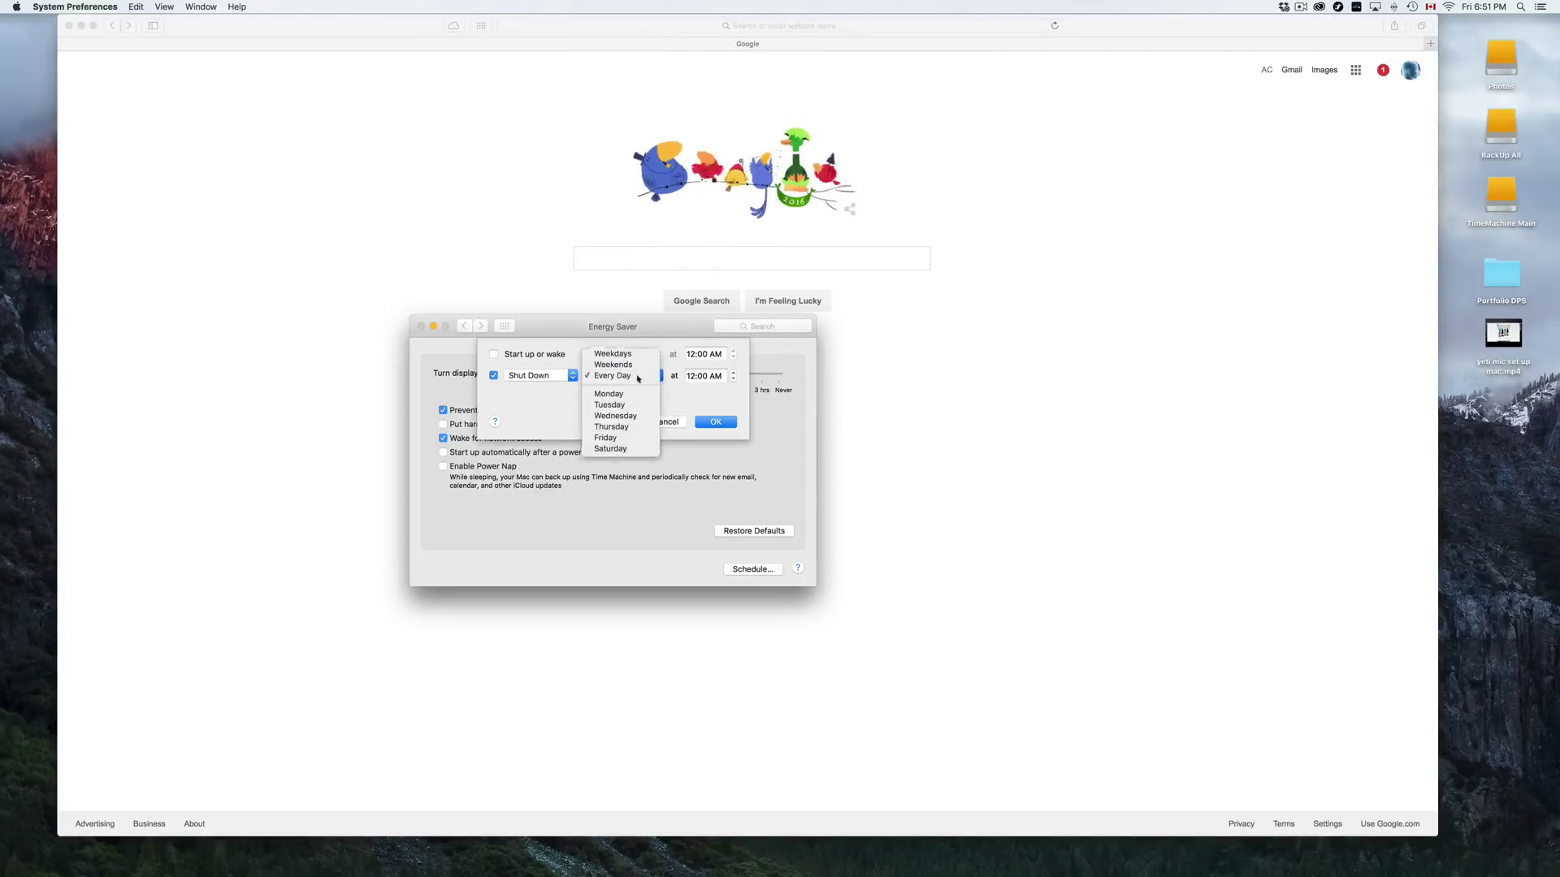
pyautogui.click(638, 376)
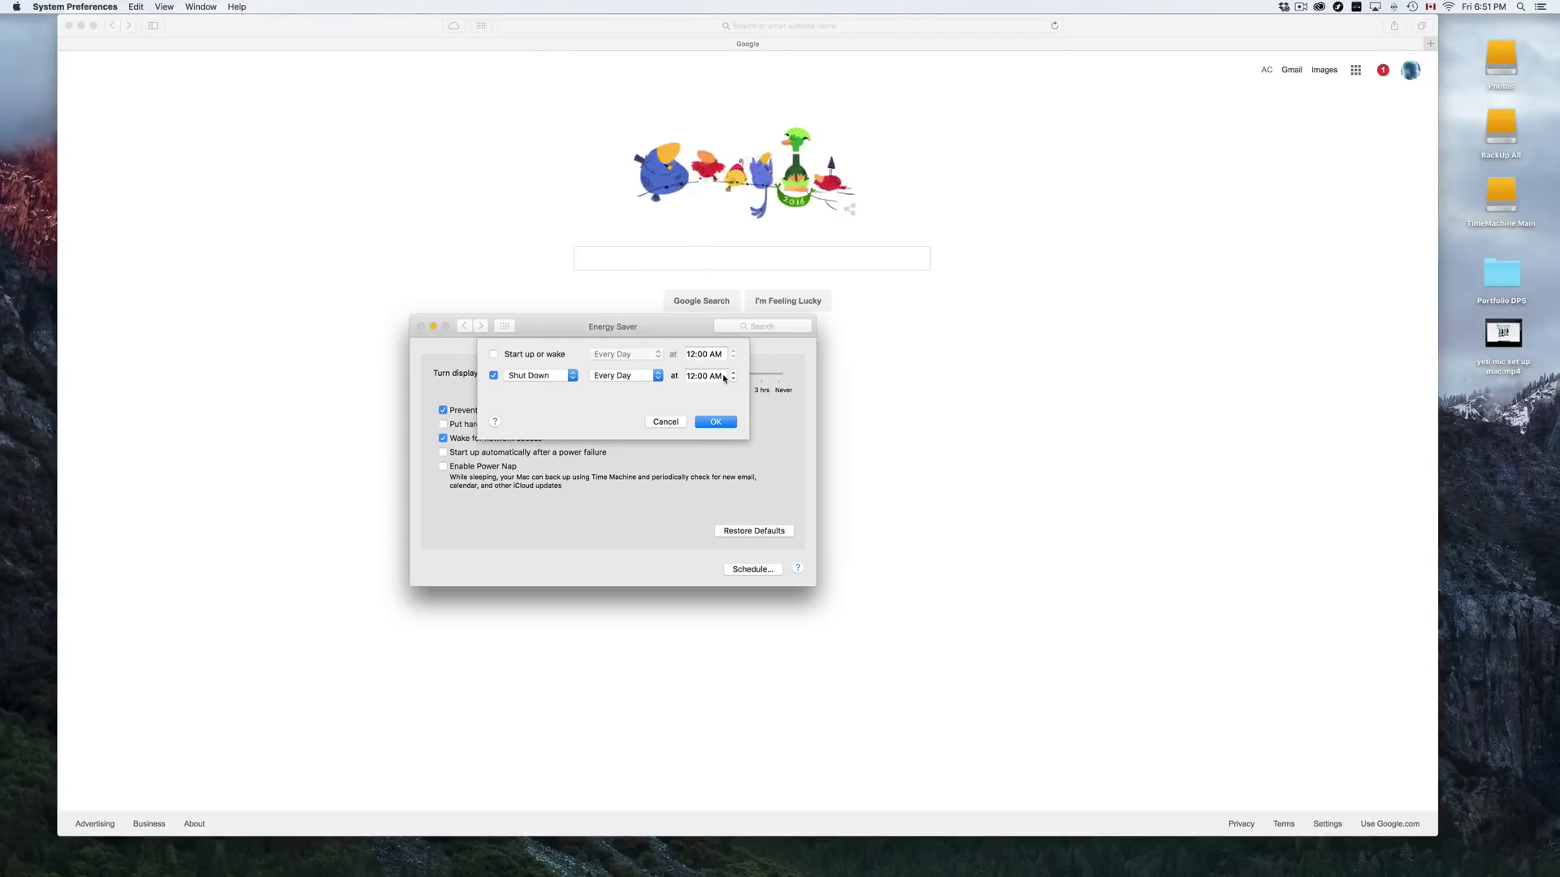
pyautogui.click(494, 376)
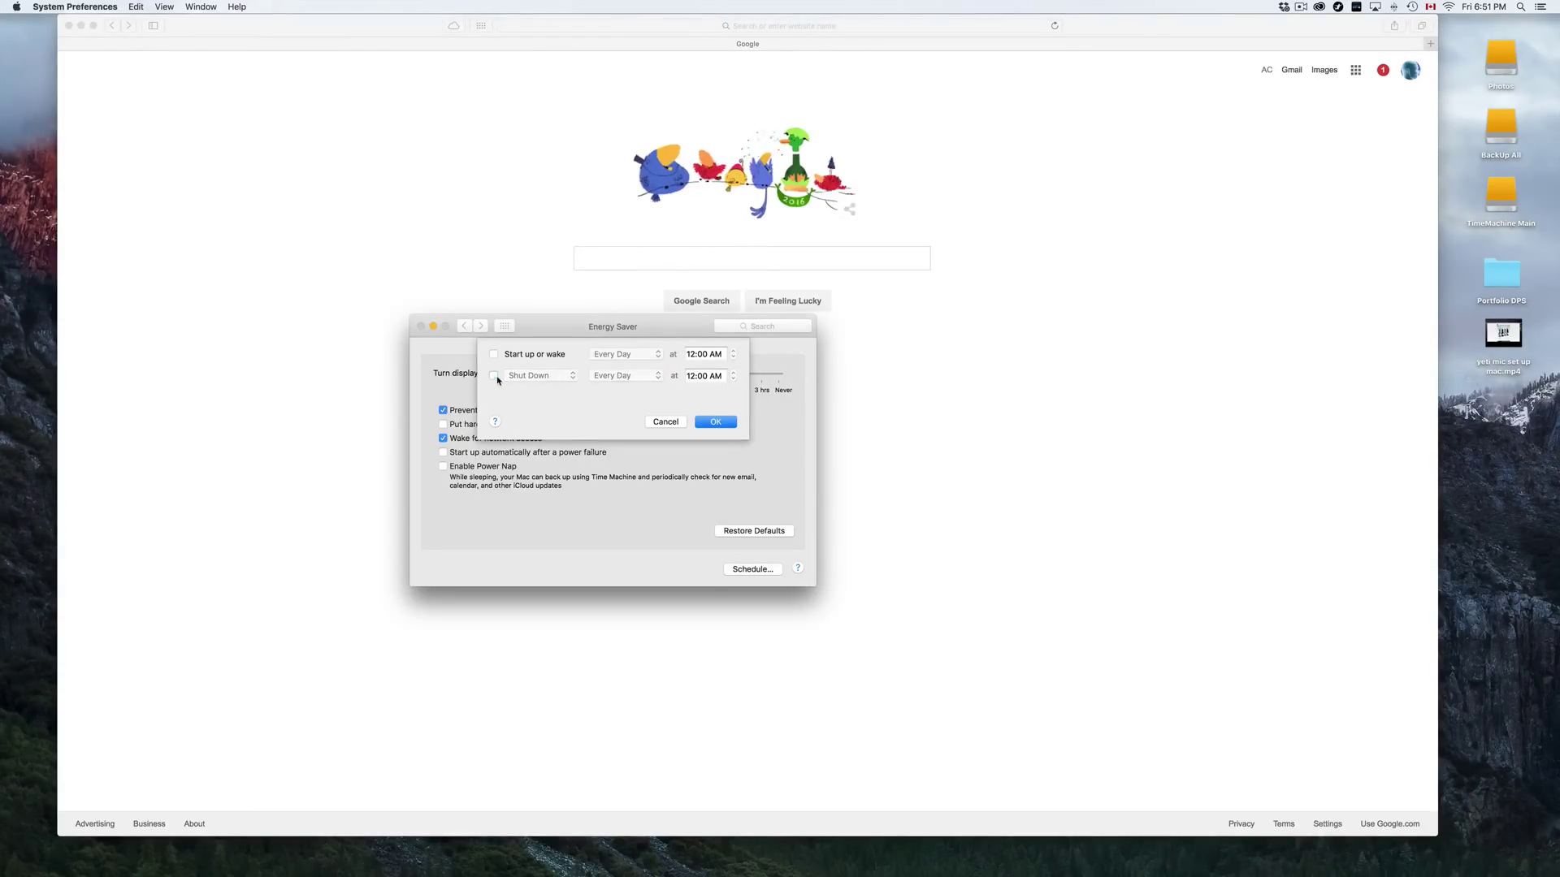
pyautogui.click(674, 425)
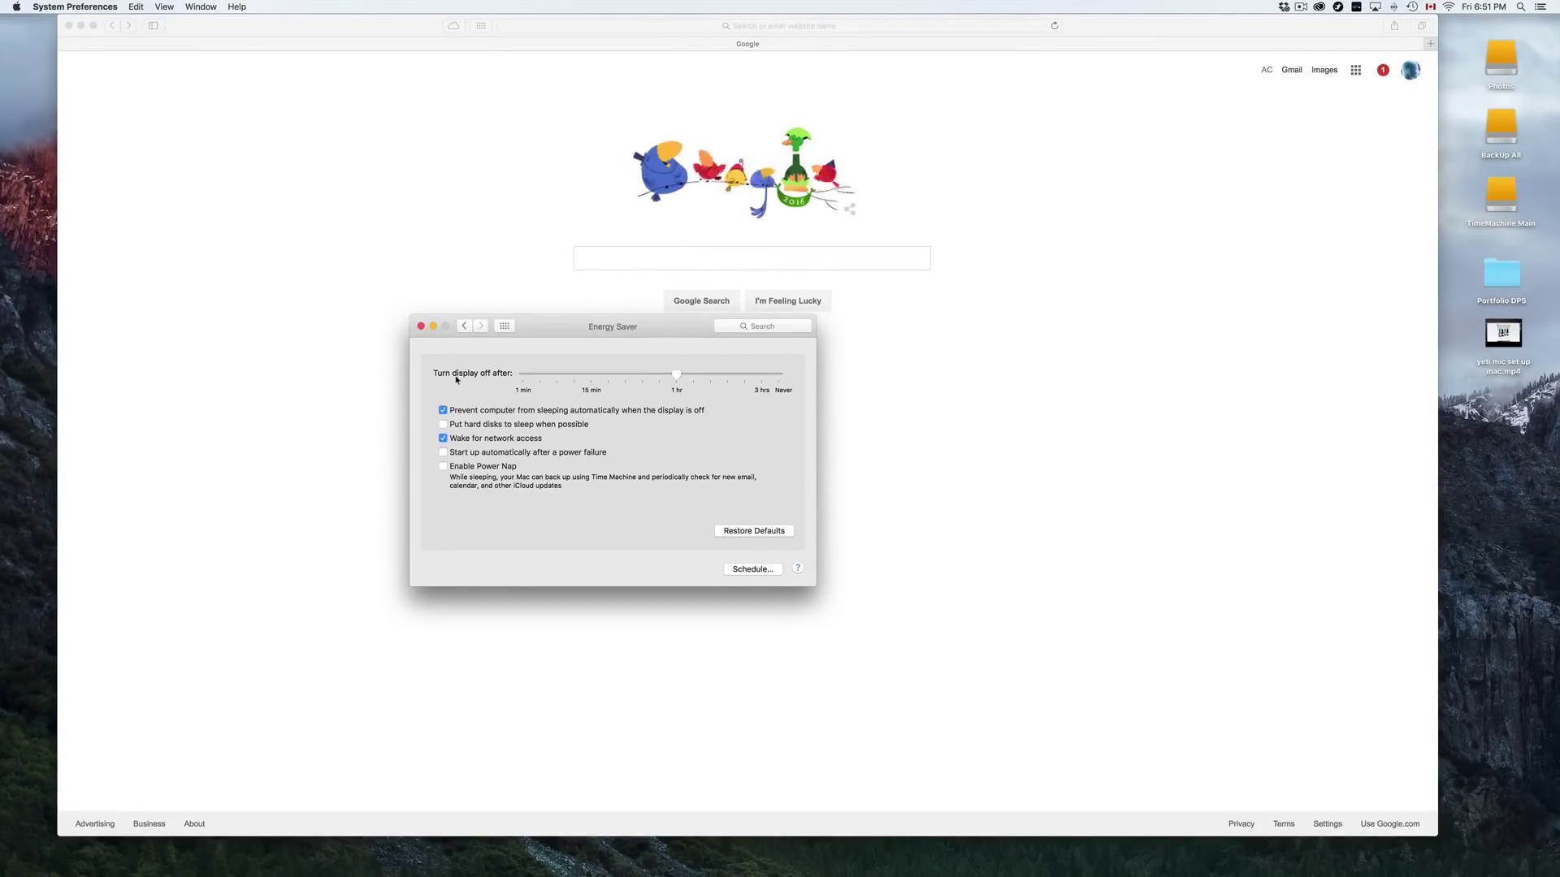
# Step: Check the display-off delay in Energy Saver, close the preferences and Safari windows, and return to the Finder desktop
pyautogui.moveTo(555, 329); pyautogui.dragTo(524, 323)
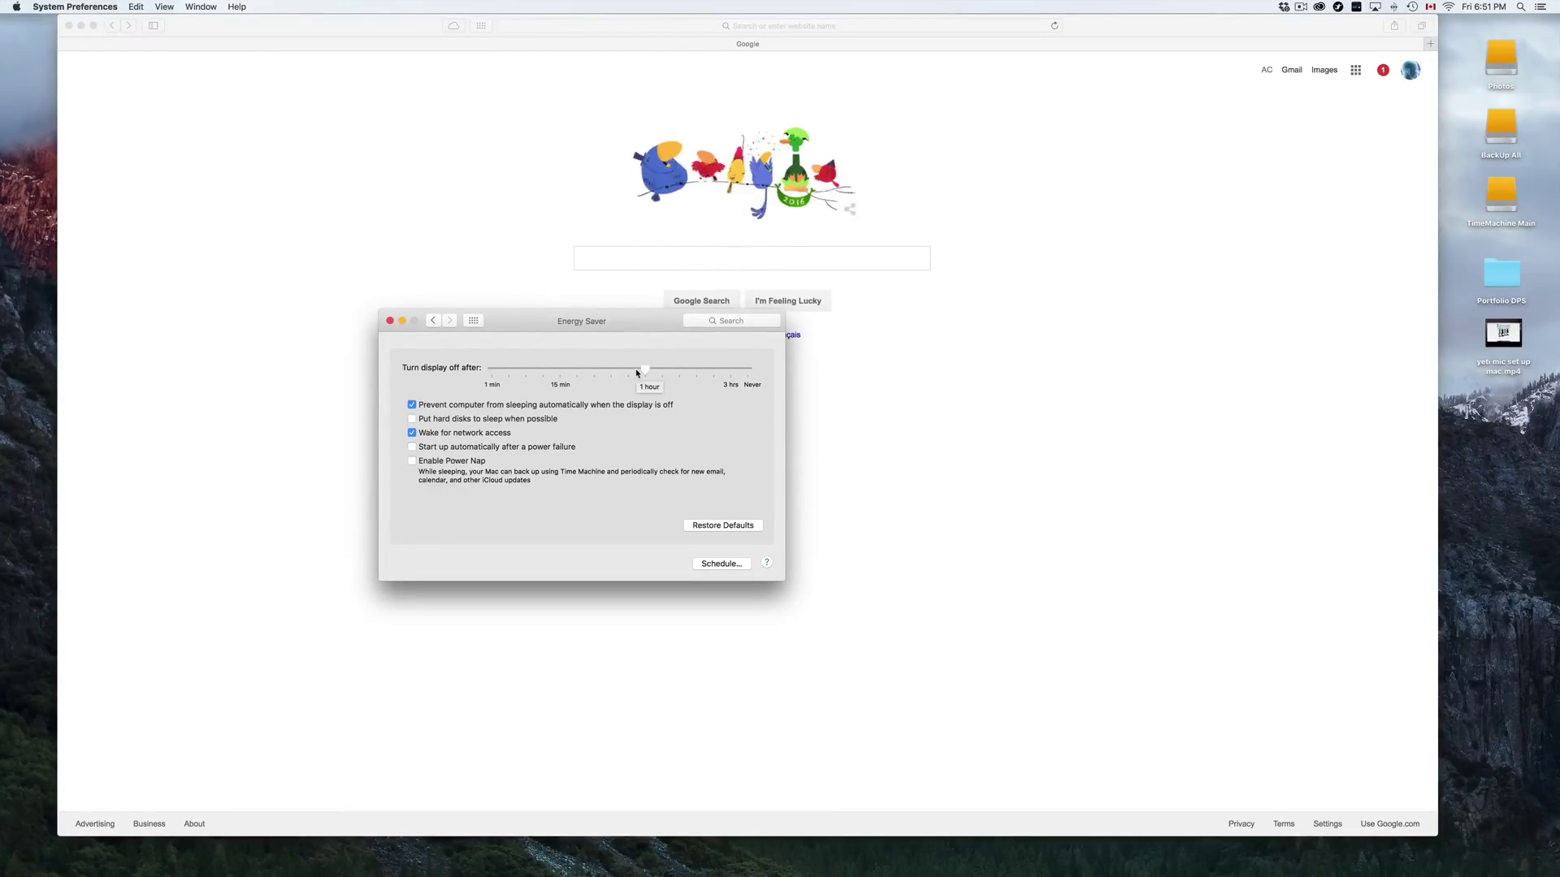
pyautogui.click(392, 321)
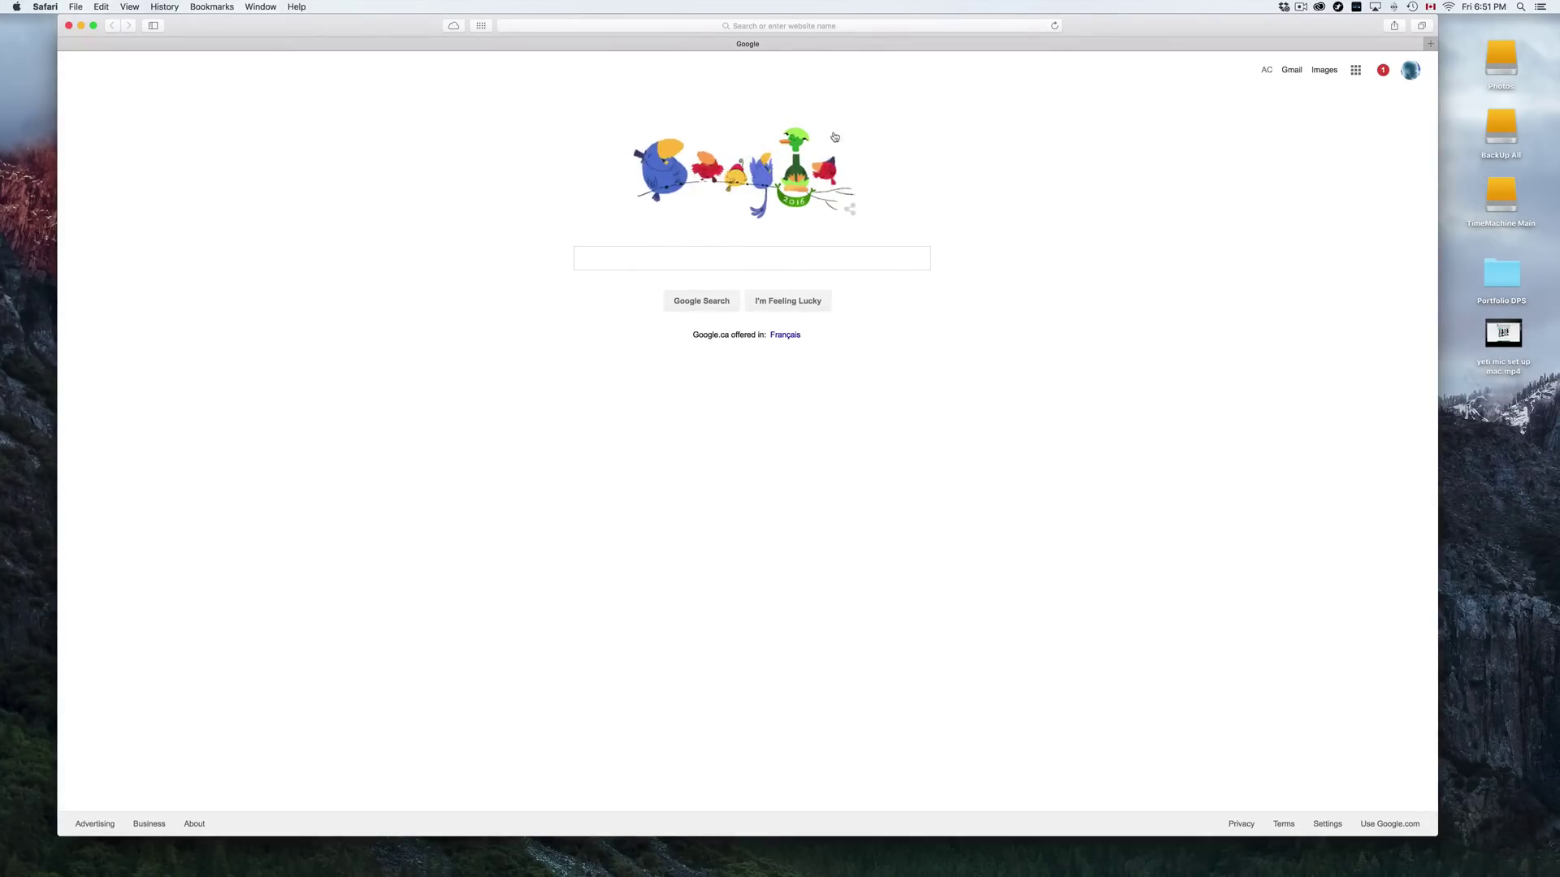
pyautogui.click(68, 25)
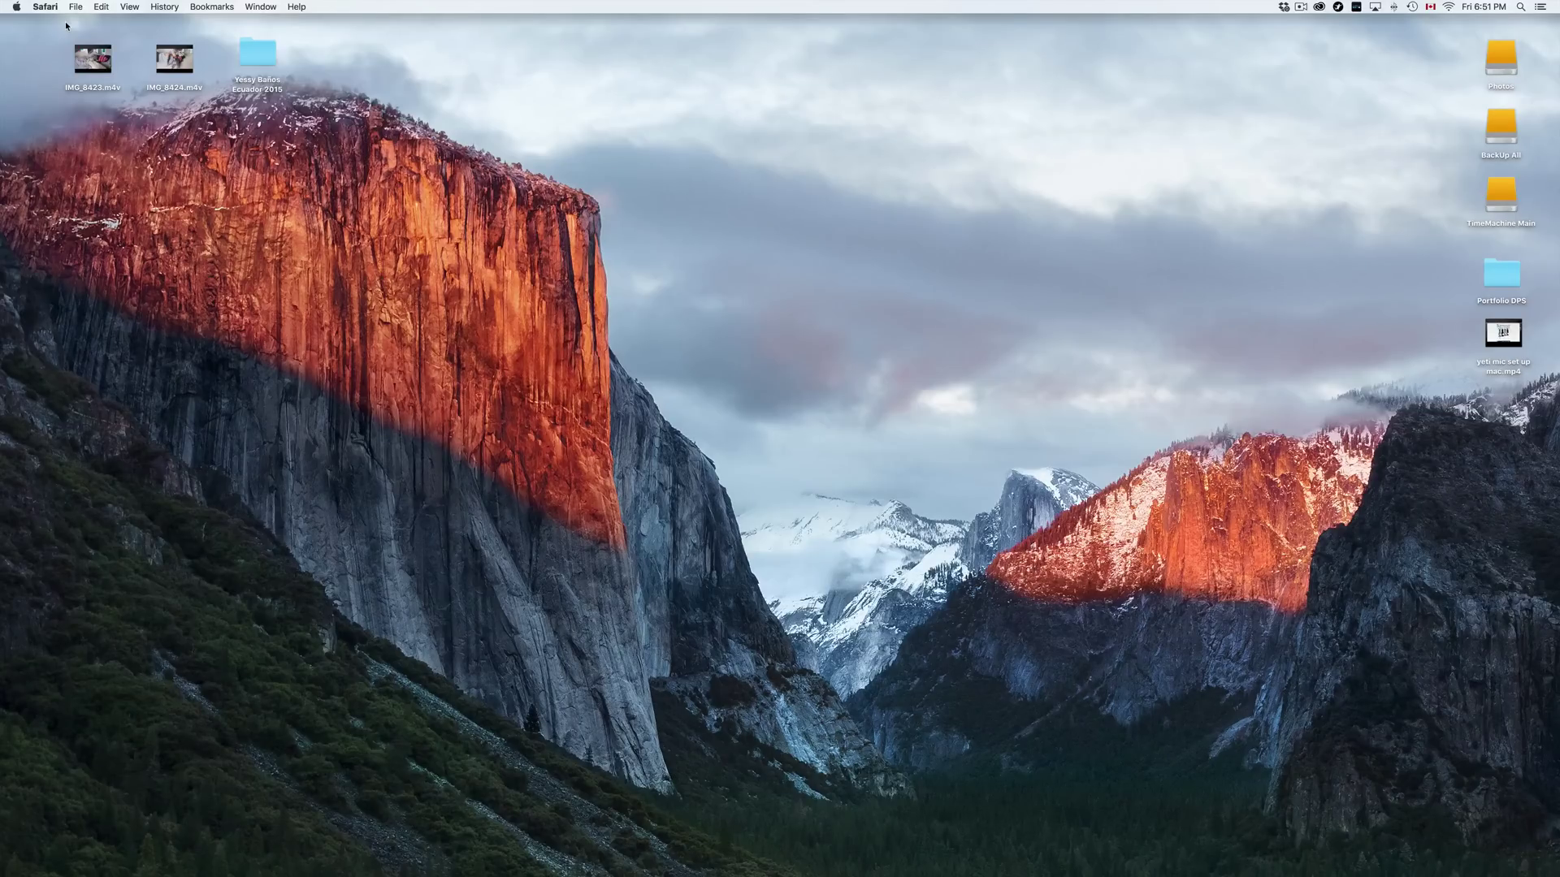
pyautogui.click(243, 398)
# Step: Reopen System Preferences, review the update options in the App Store settings and close the window
pyautogui.moveTo(385, 866)
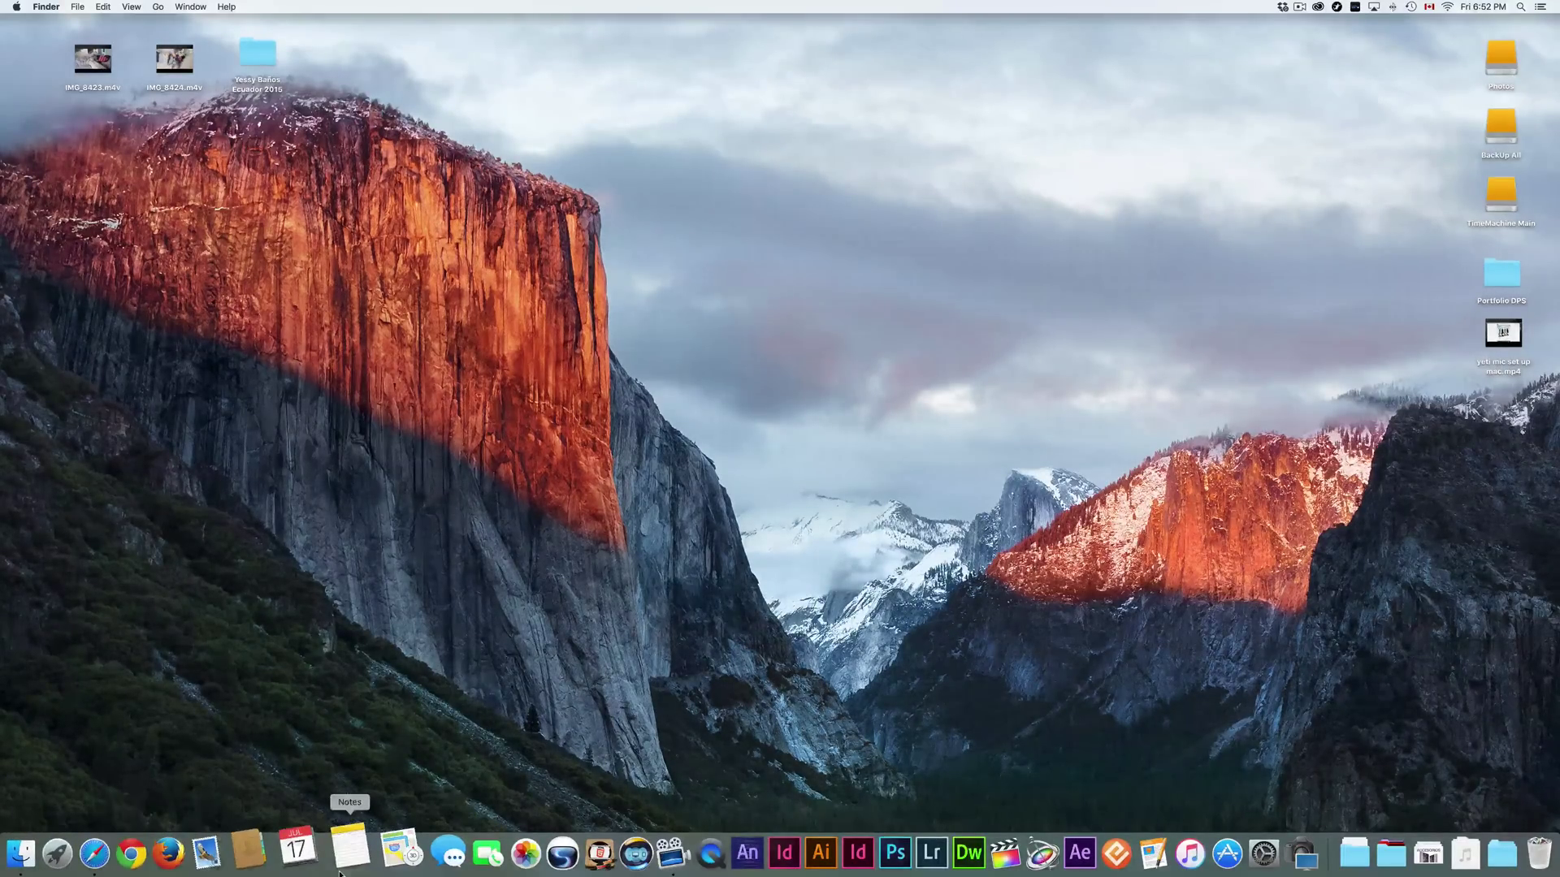
pyautogui.click(1227, 866)
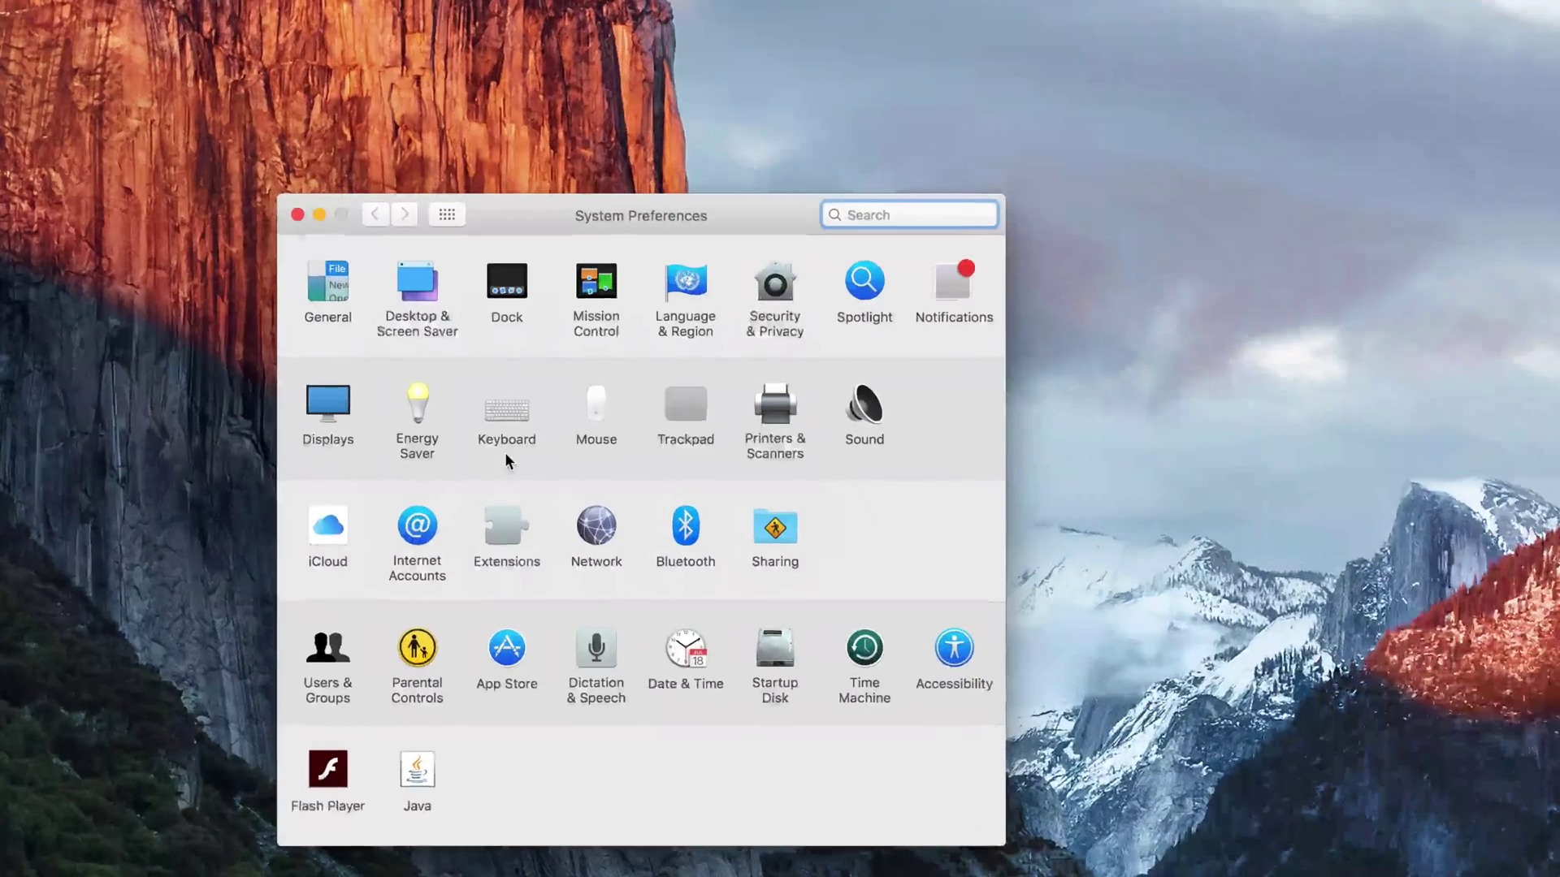
pyautogui.moveTo(697, 217); pyautogui.dragTo(705, 199)
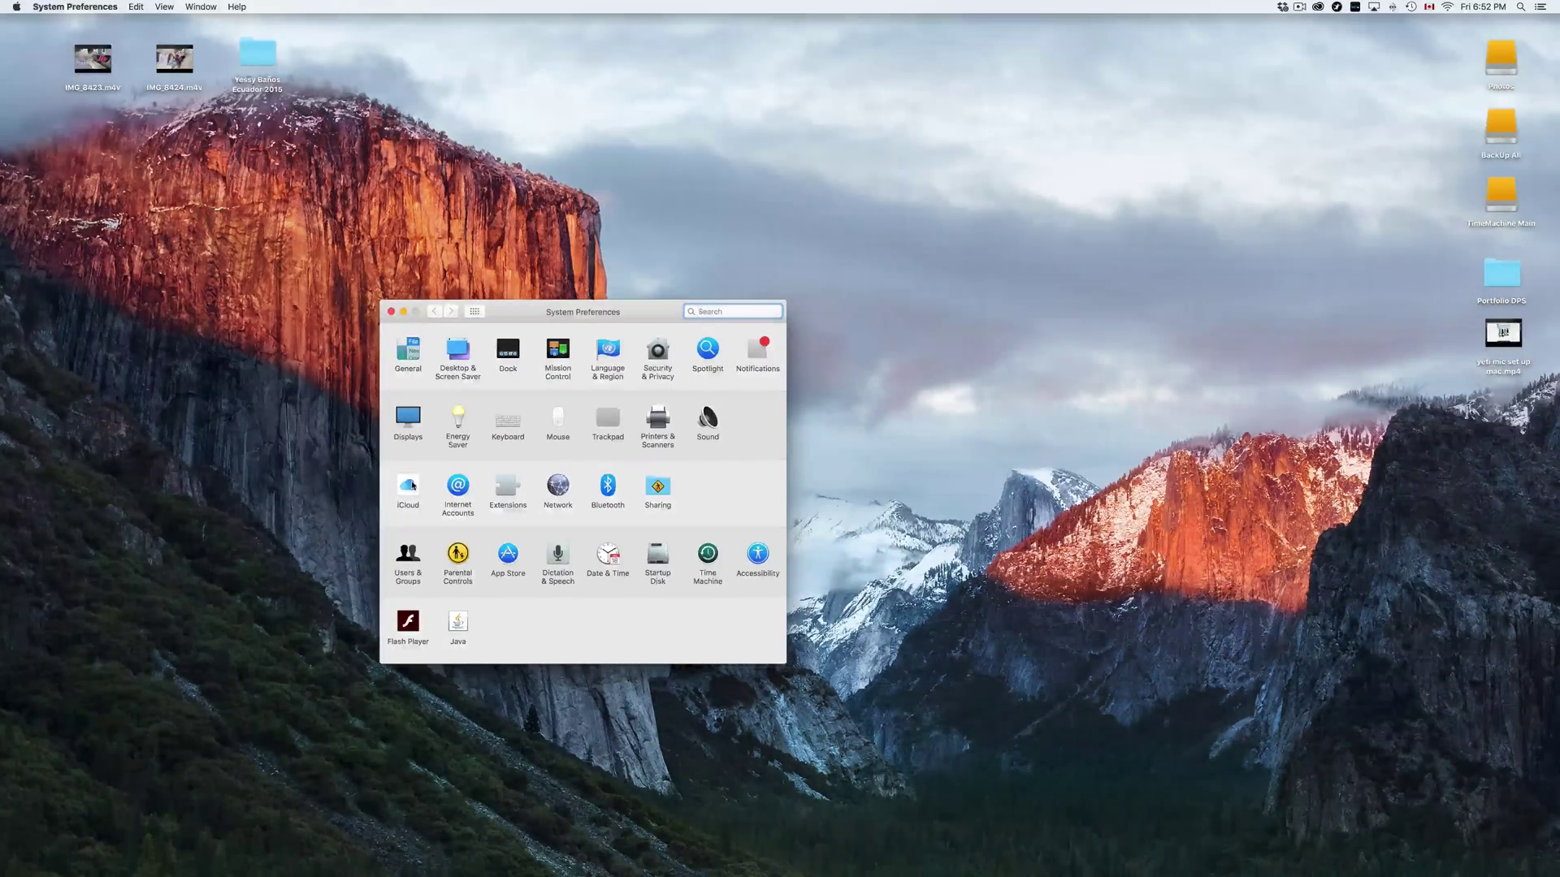
pyautogui.click(507, 555)
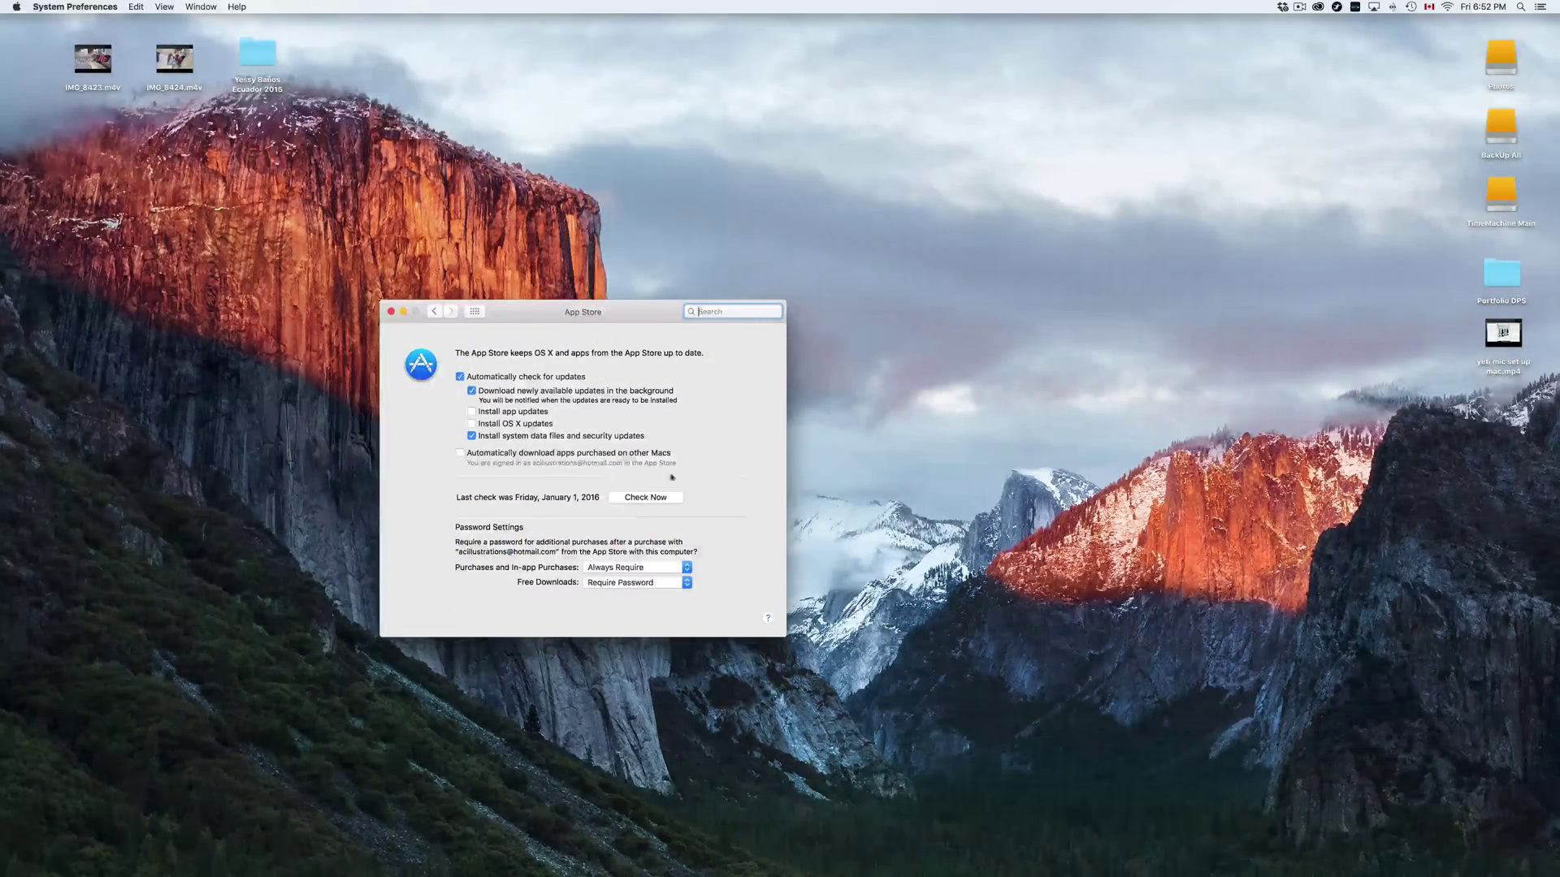
pyautogui.click(389, 311)
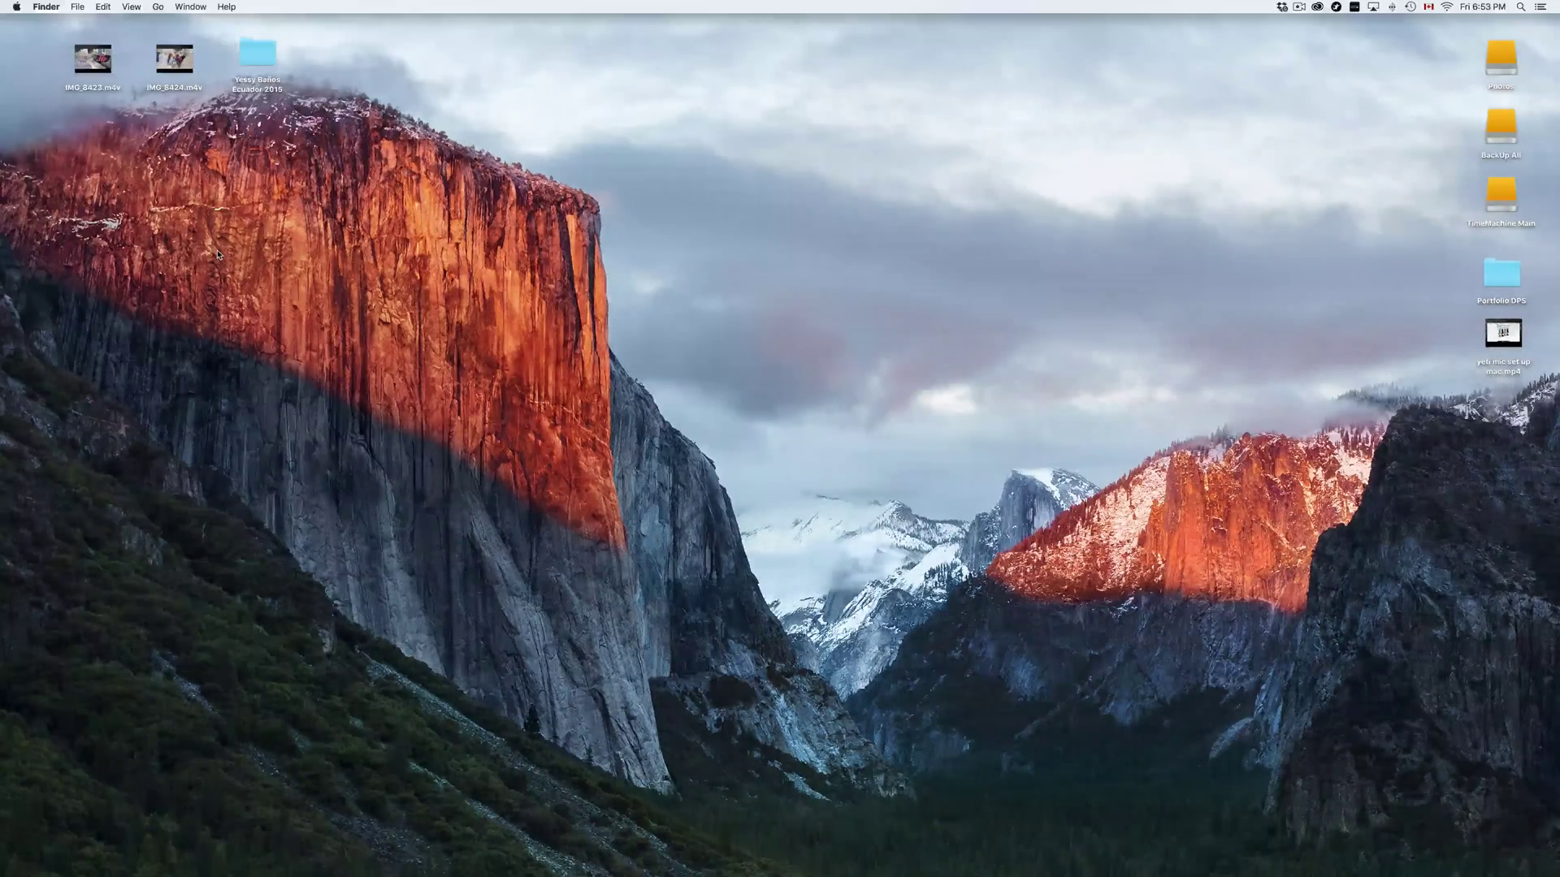
# Step: Open the App Store, check its Updates page for available and recently installed updates, and quit it
pyautogui.moveTo(268, 861)
pyautogui.click(37, 5)
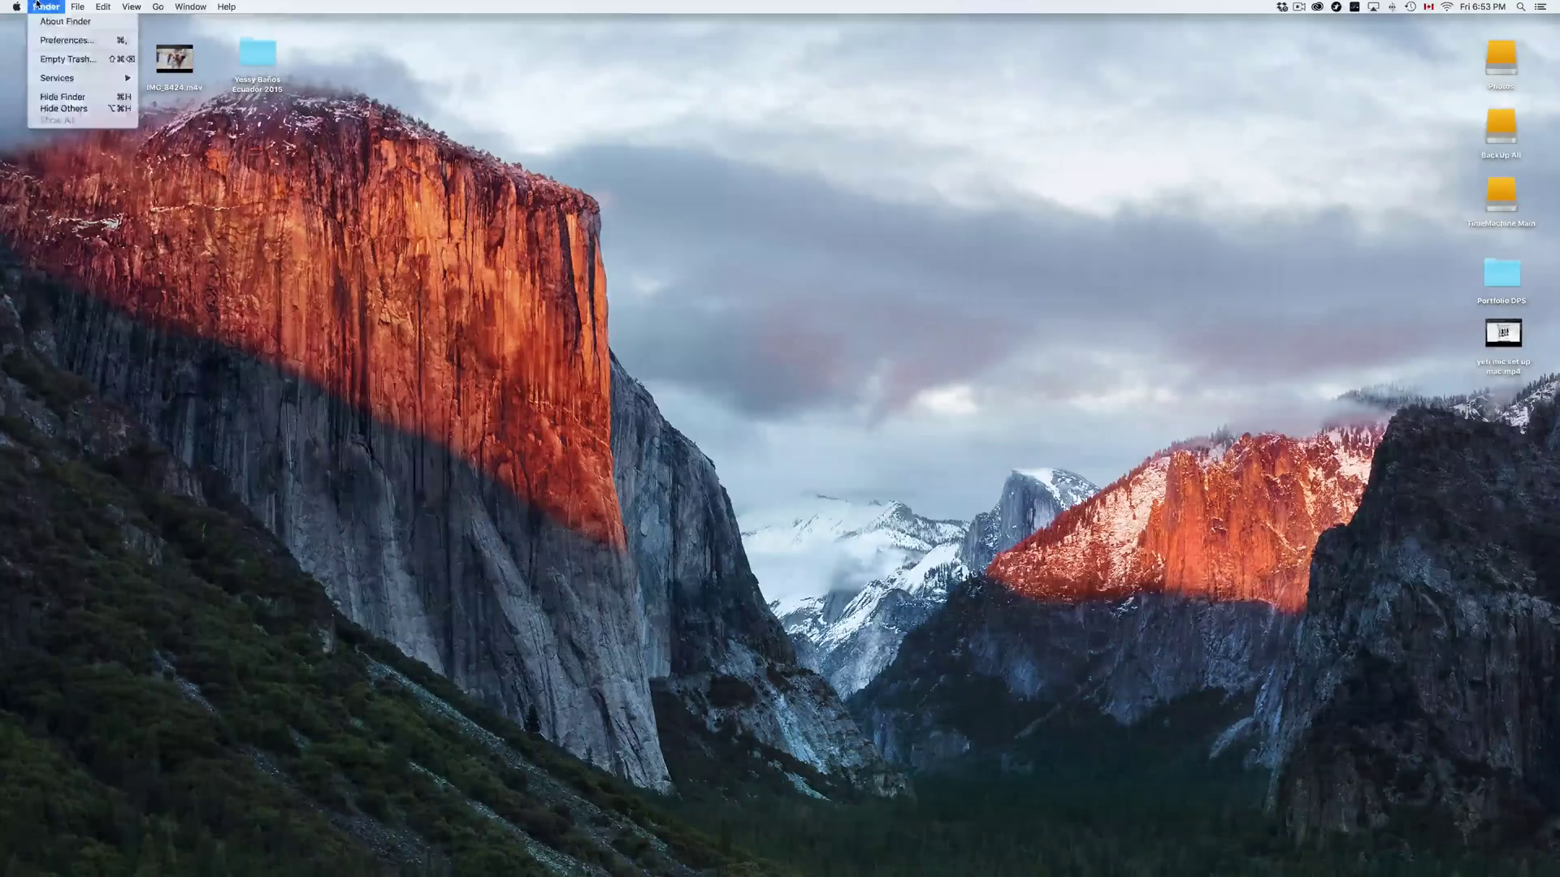
pyautogui.moveTo(12, 8)
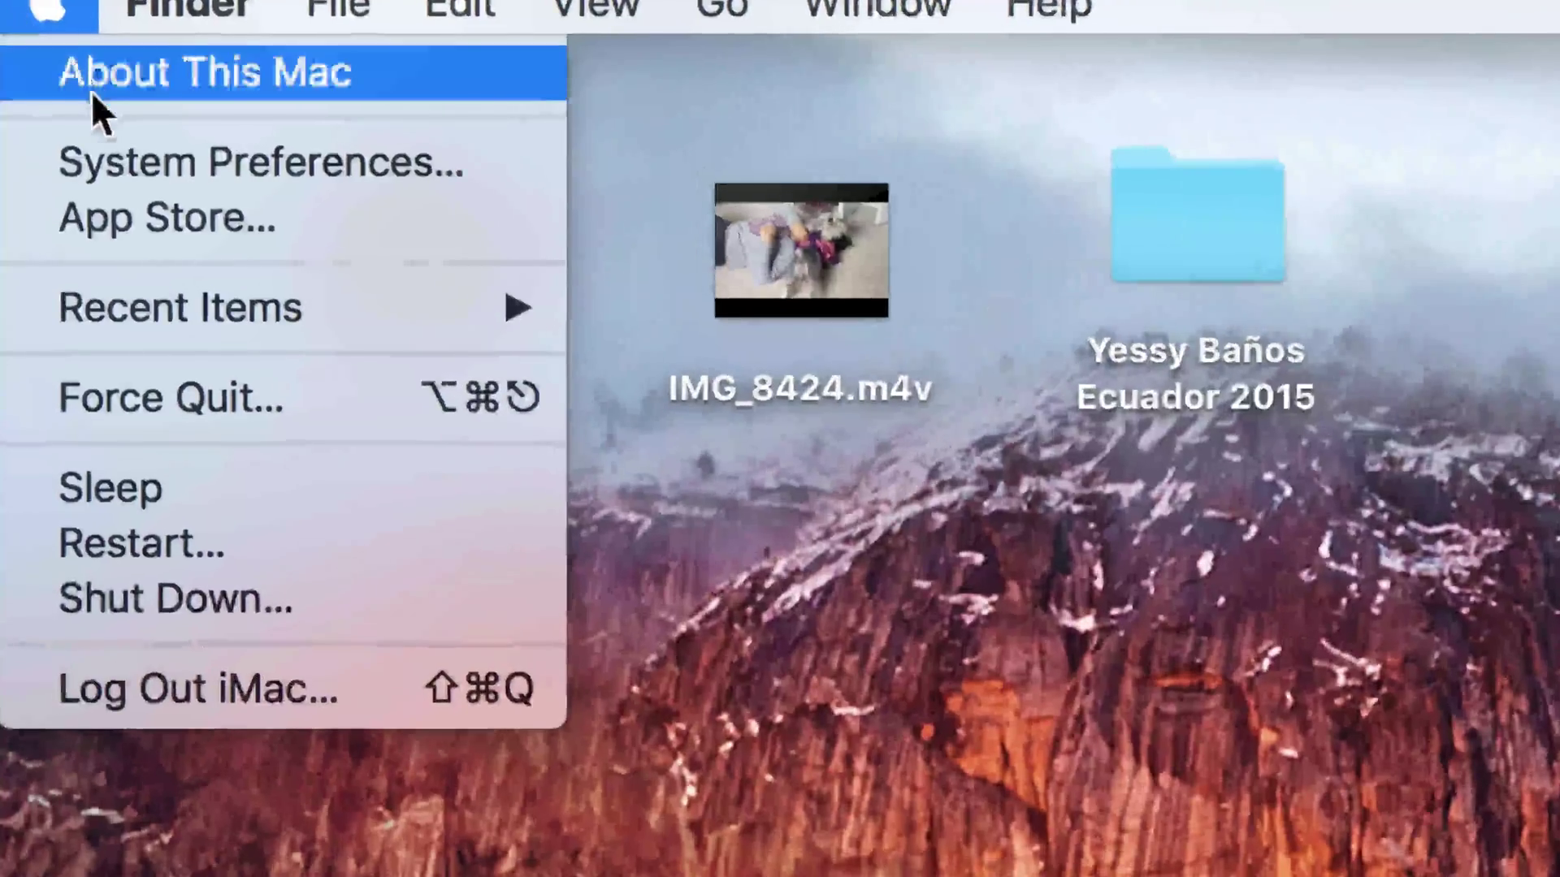
pyautogui.click(156, 216)
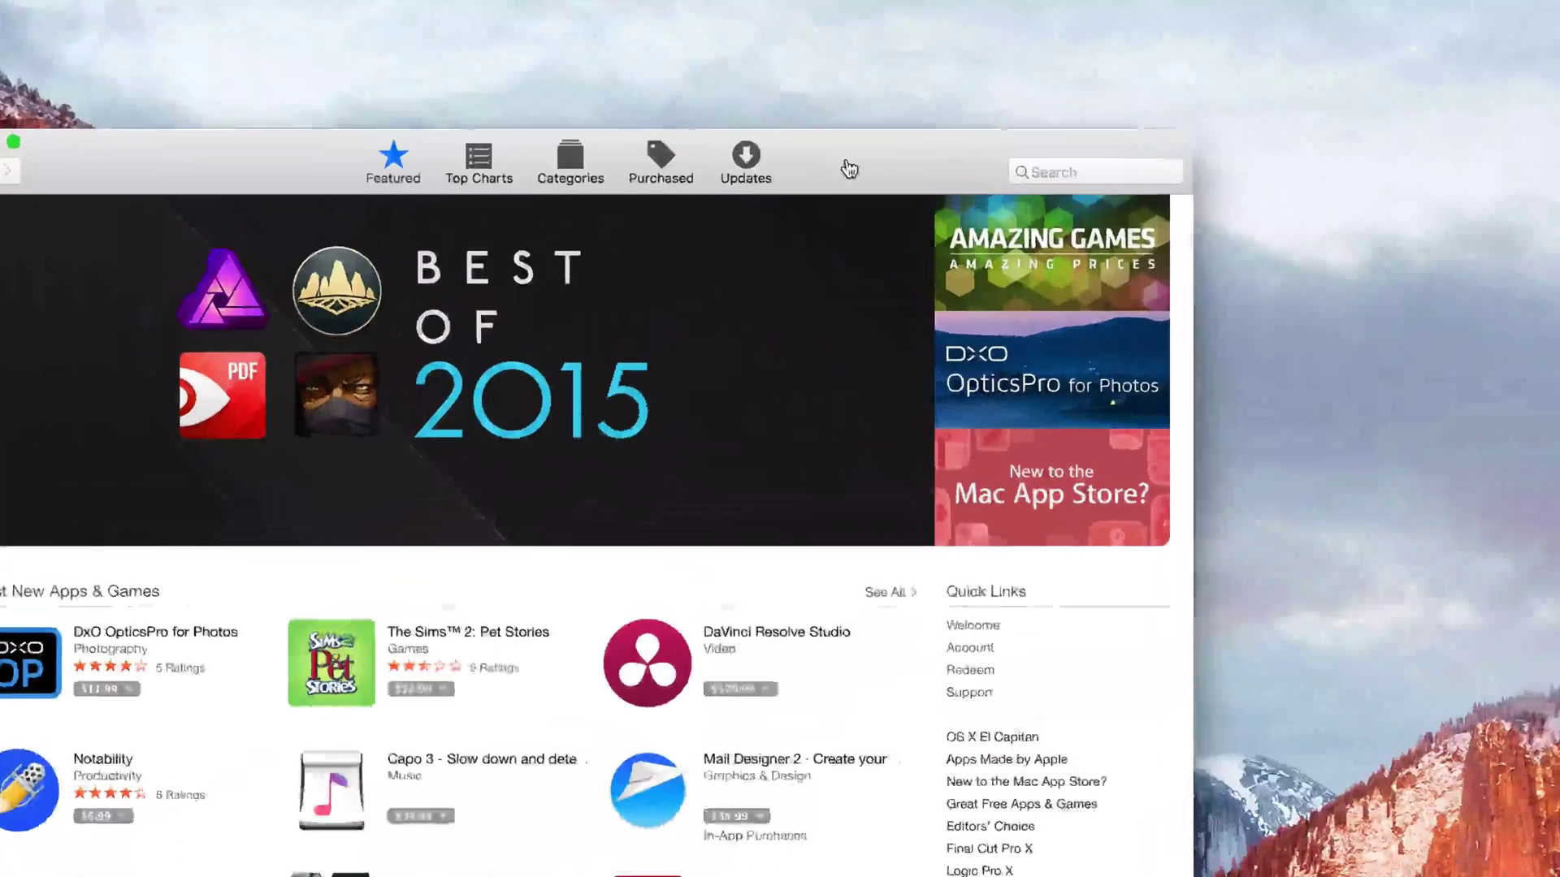
pyautogui.click(751, 161)
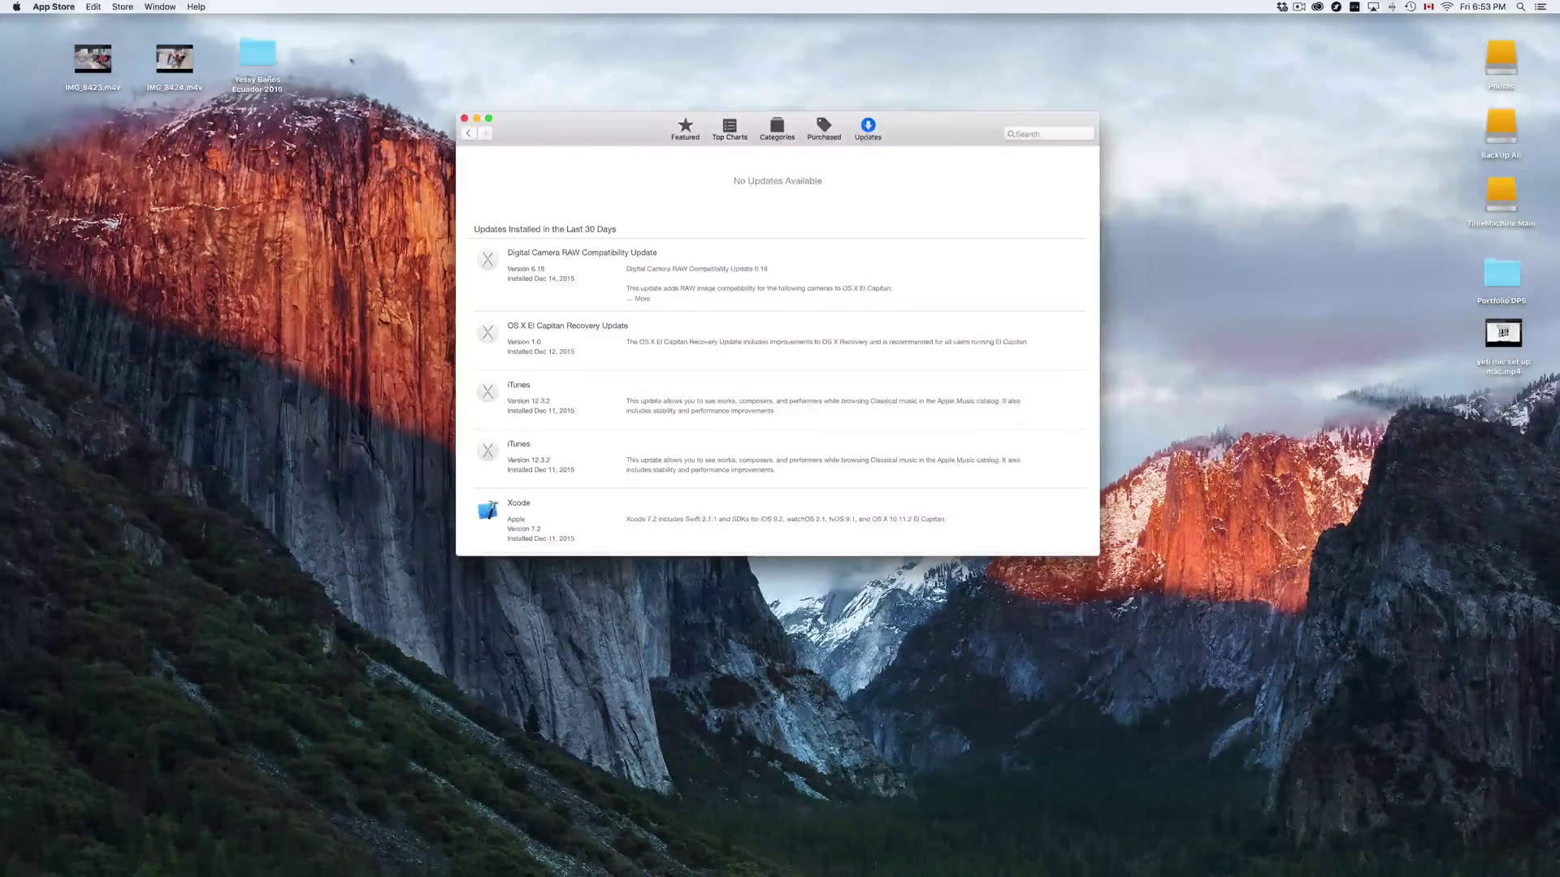
pyautogui.click(54, 8)
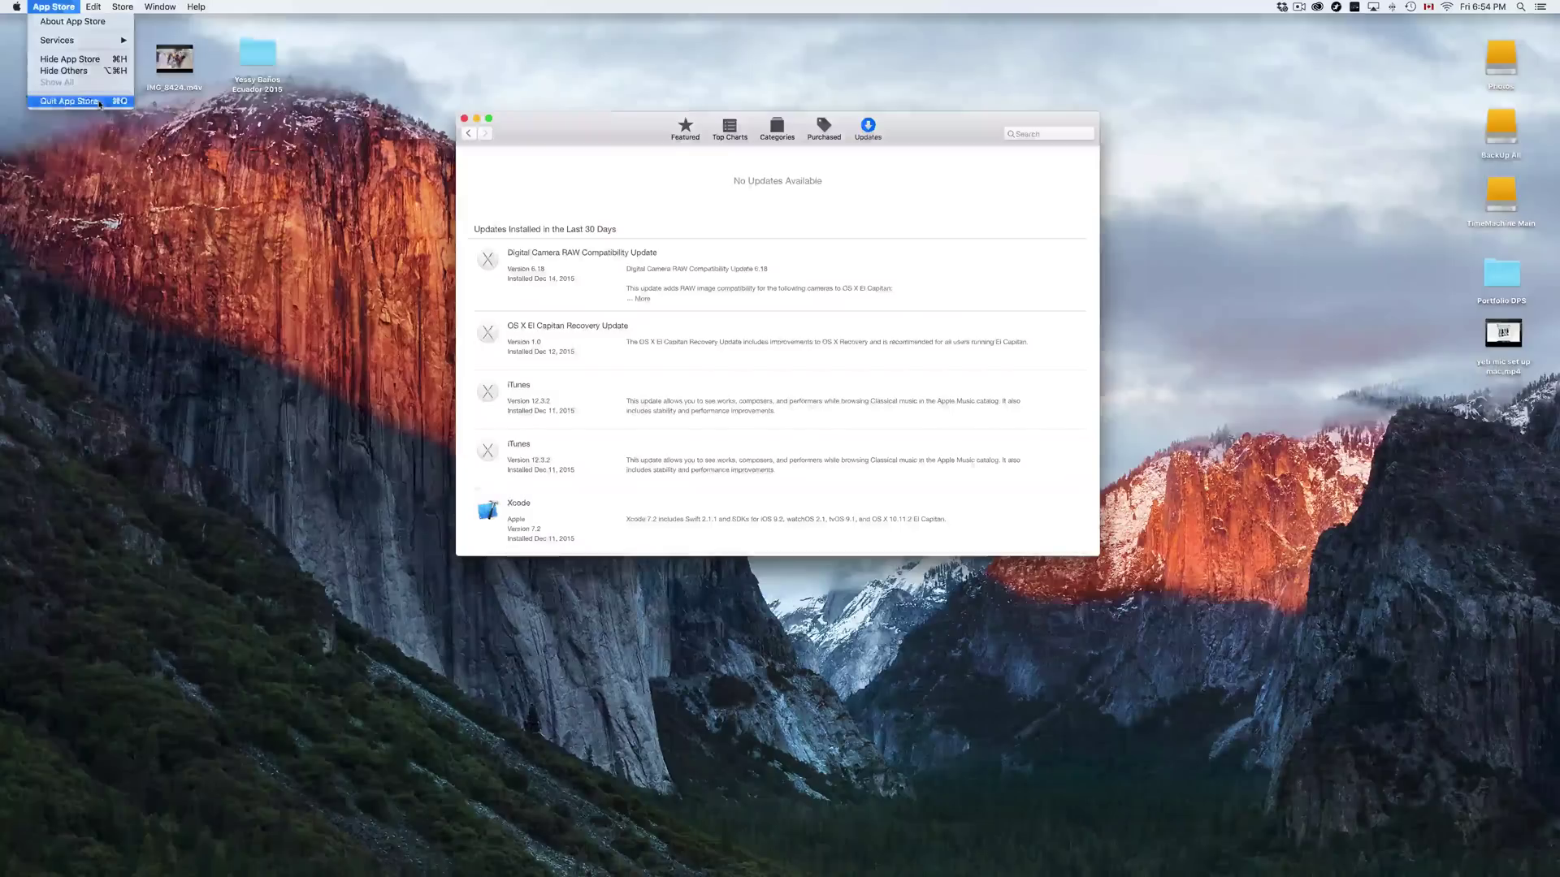
pyautogui.click(70, 101)
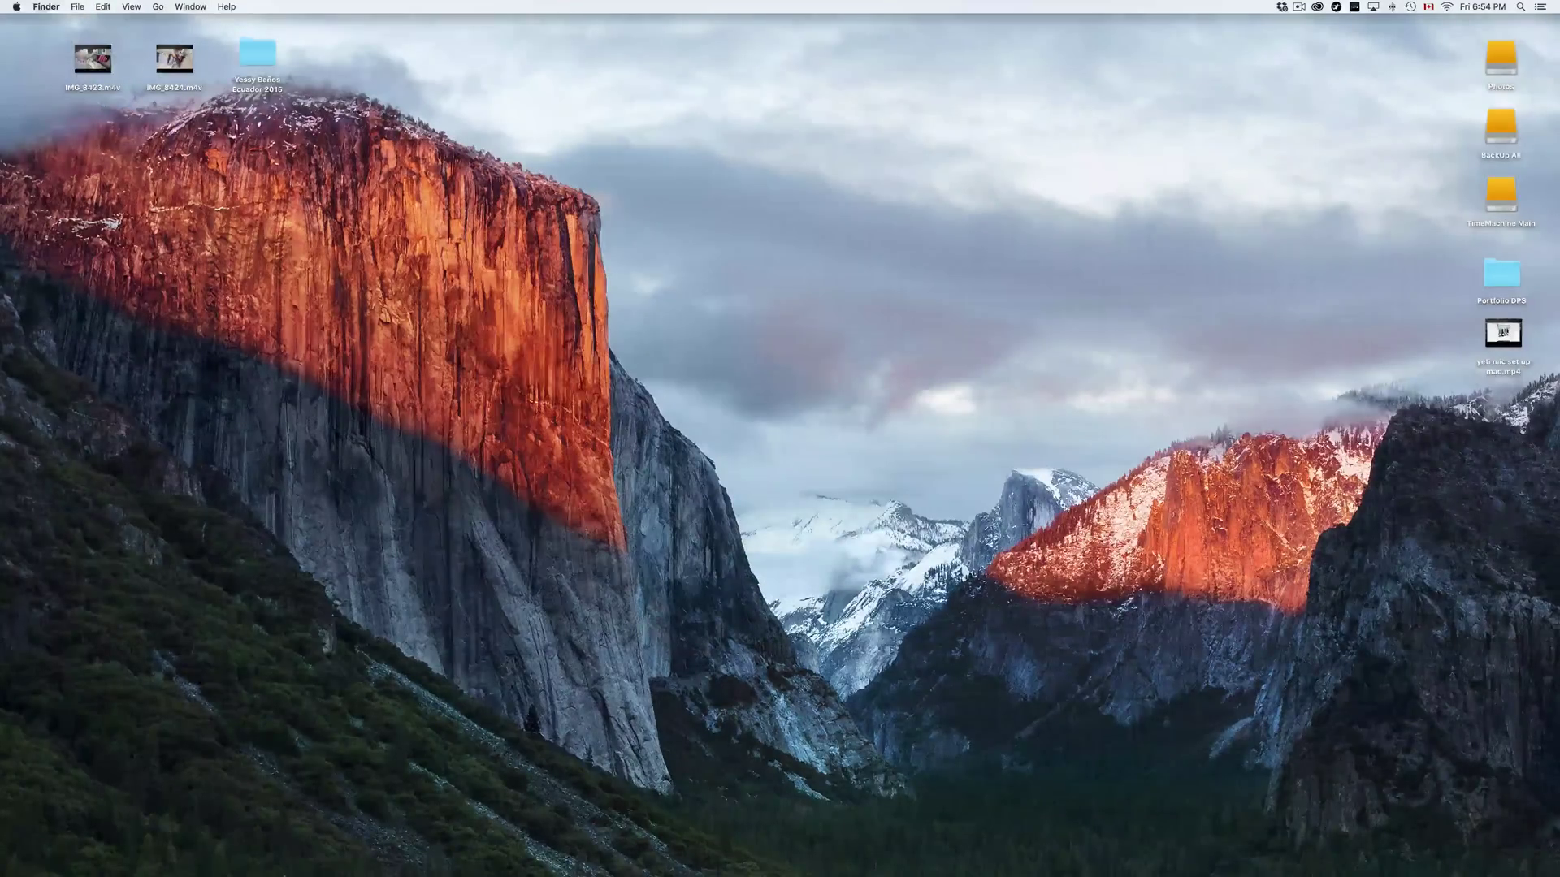
# Step: Reopen System Preferences, review the backup disks and schedule in the Time Machine settings, and close the window
pyautogui.moveTo(268, 849)
pyautogui.moveTo(747, 849)
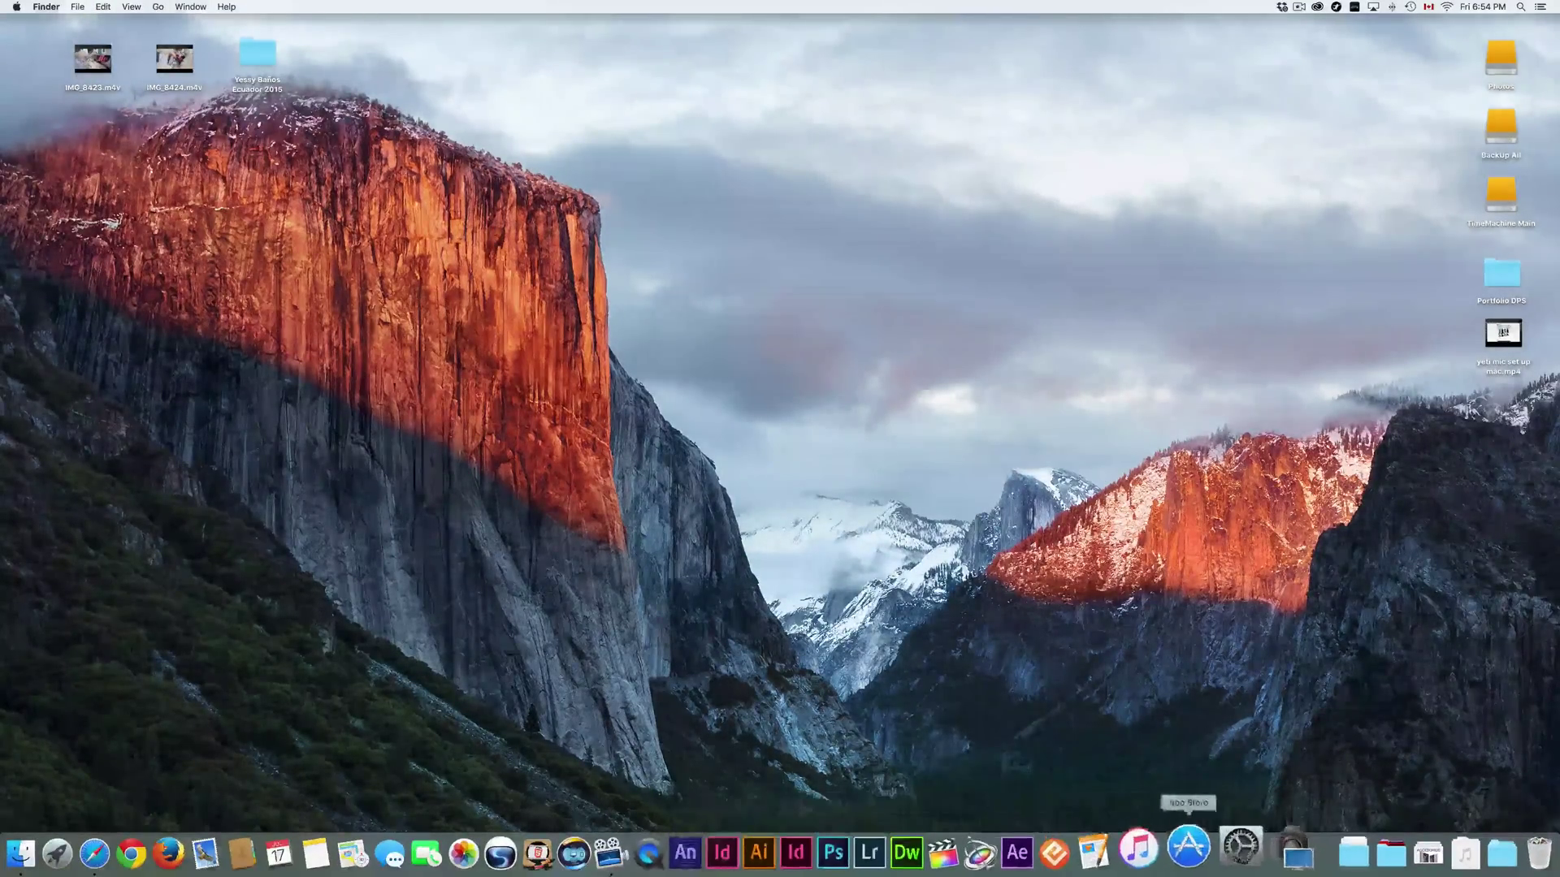
pyautogui.click(1222, 837)
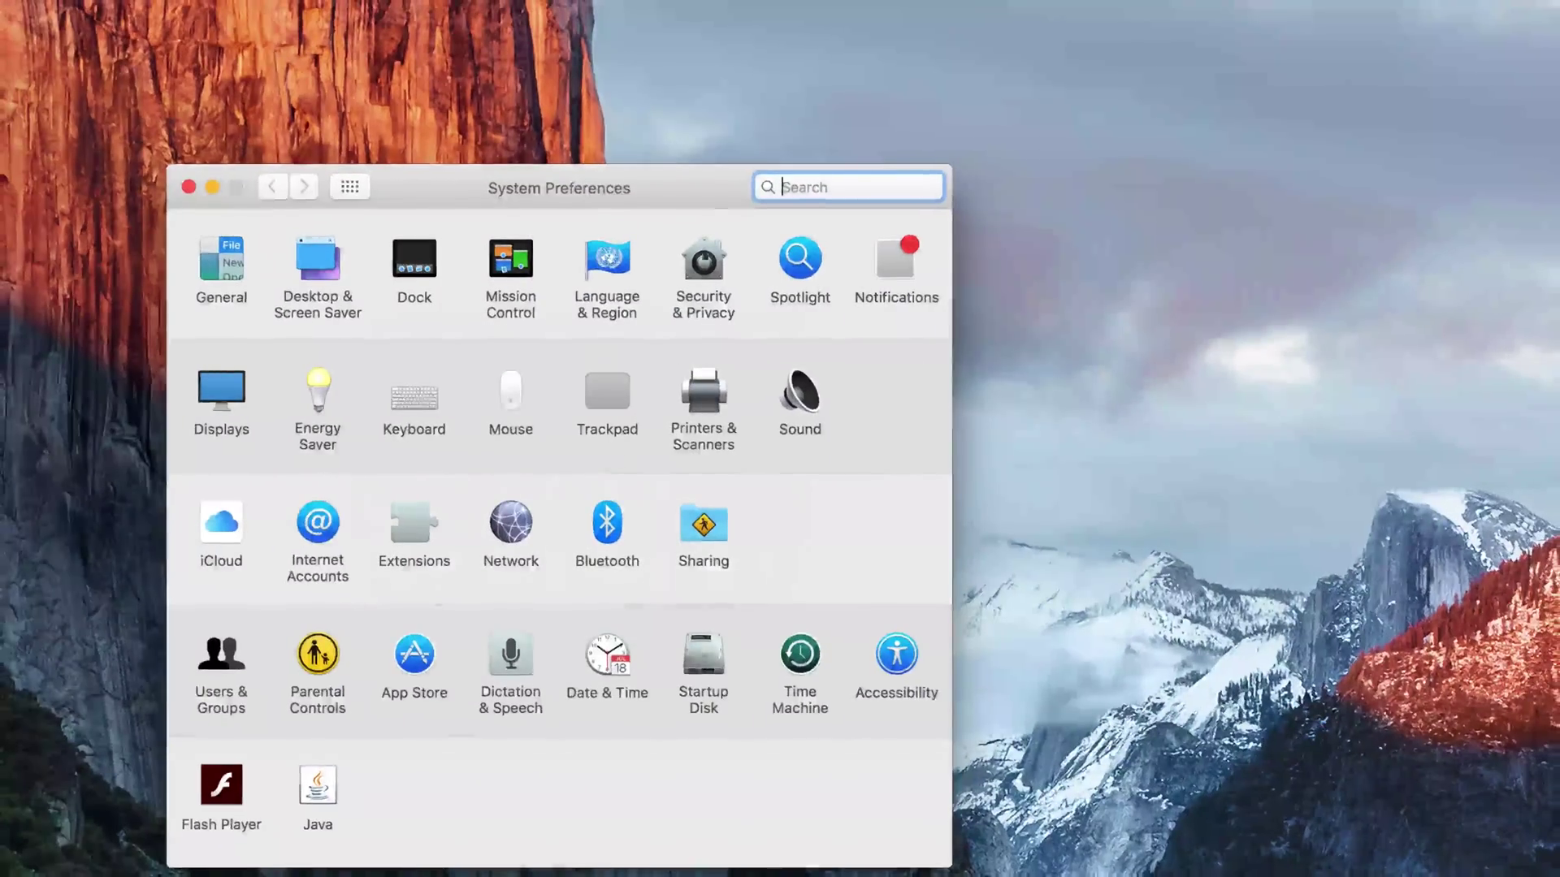
pyautogui.moveTo(707, 201); pyautogui.dragTo(696, 138)
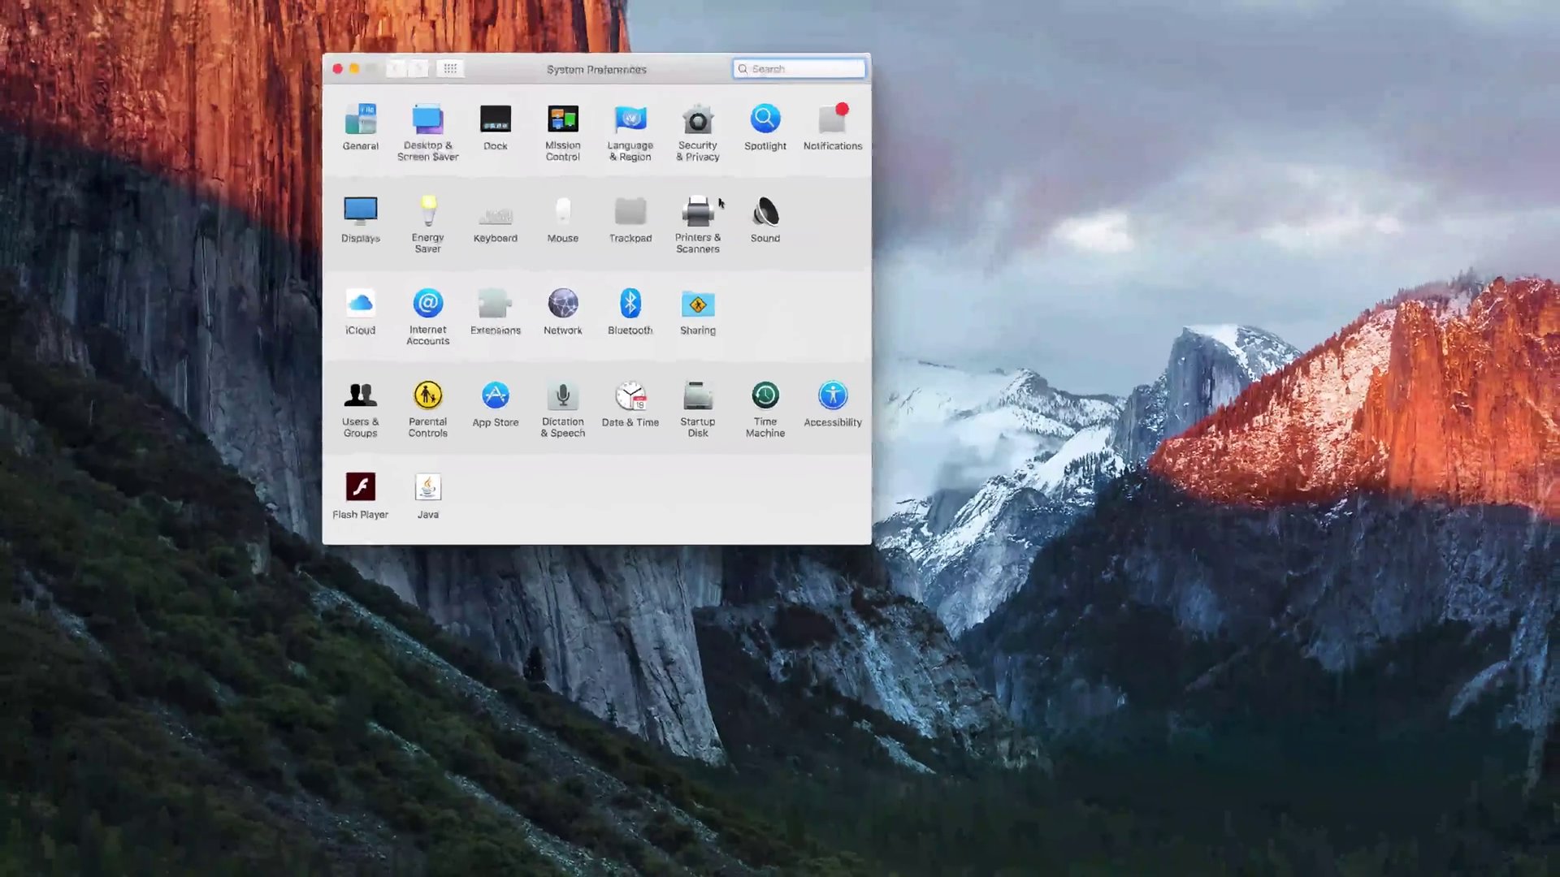
pyautogui.moveTo(679, 70); pyautogui.dragTo(723, 222)
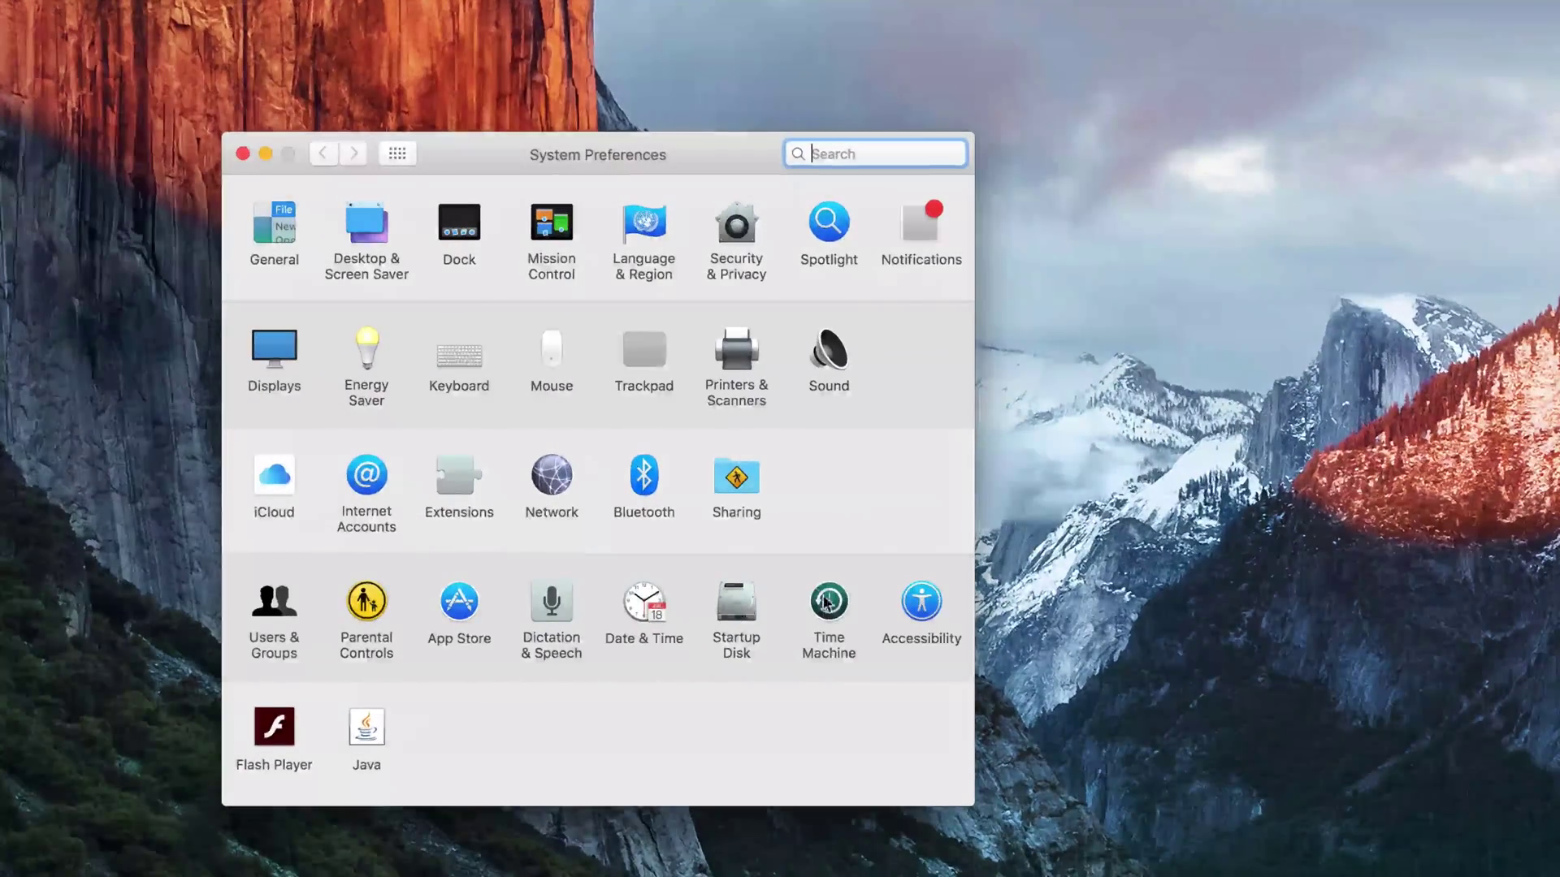
pyautogui.click(827, 603)
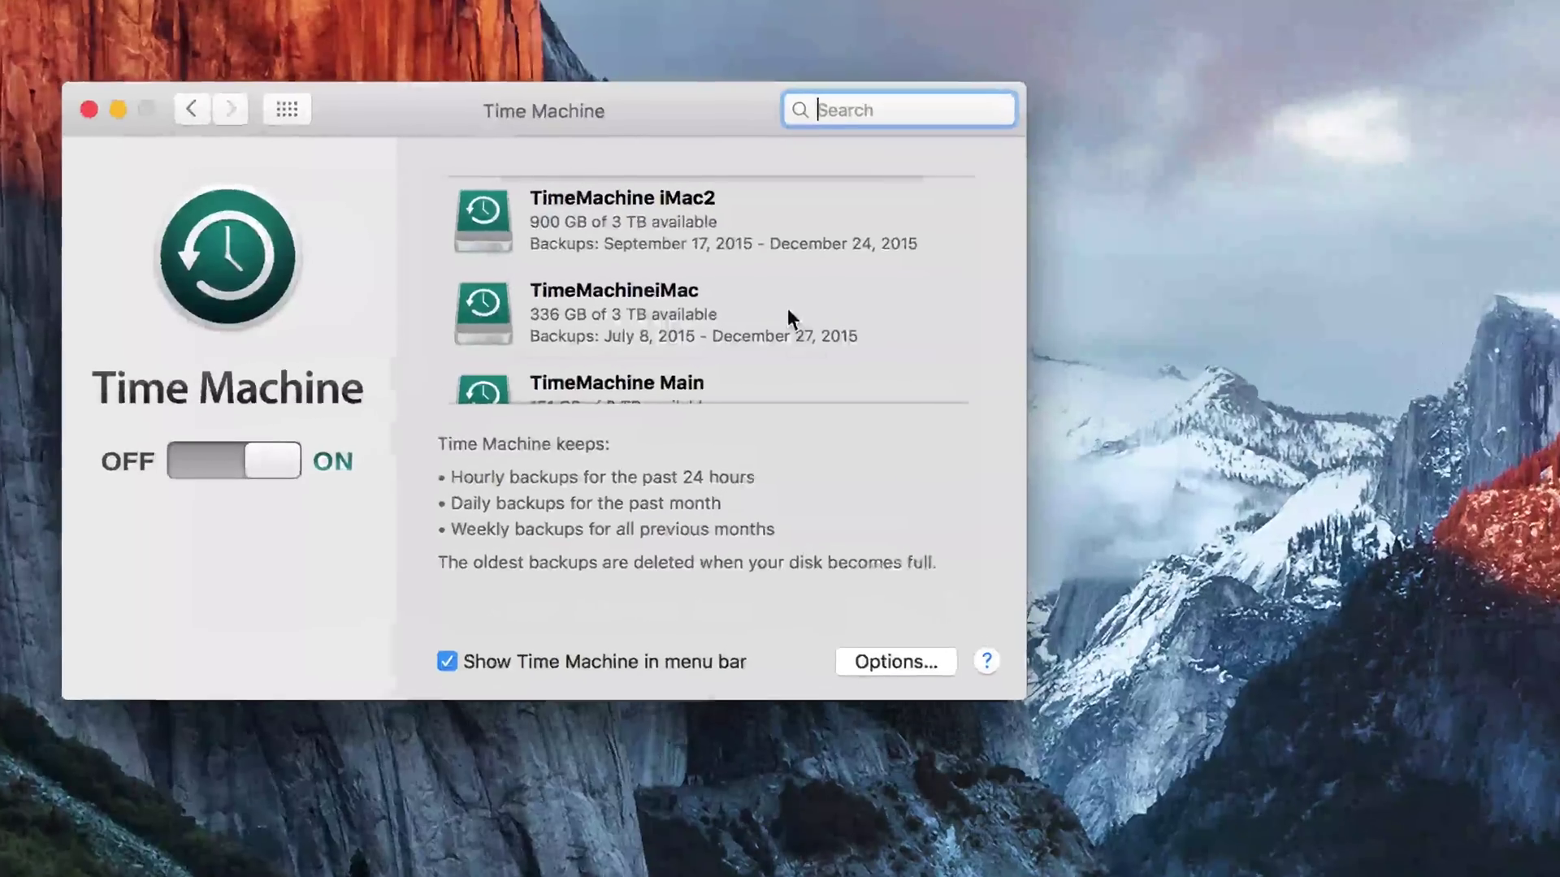
pyautogui.scroll(-5, 787, 309)
pyautogui.scroll(5, 768, 307)
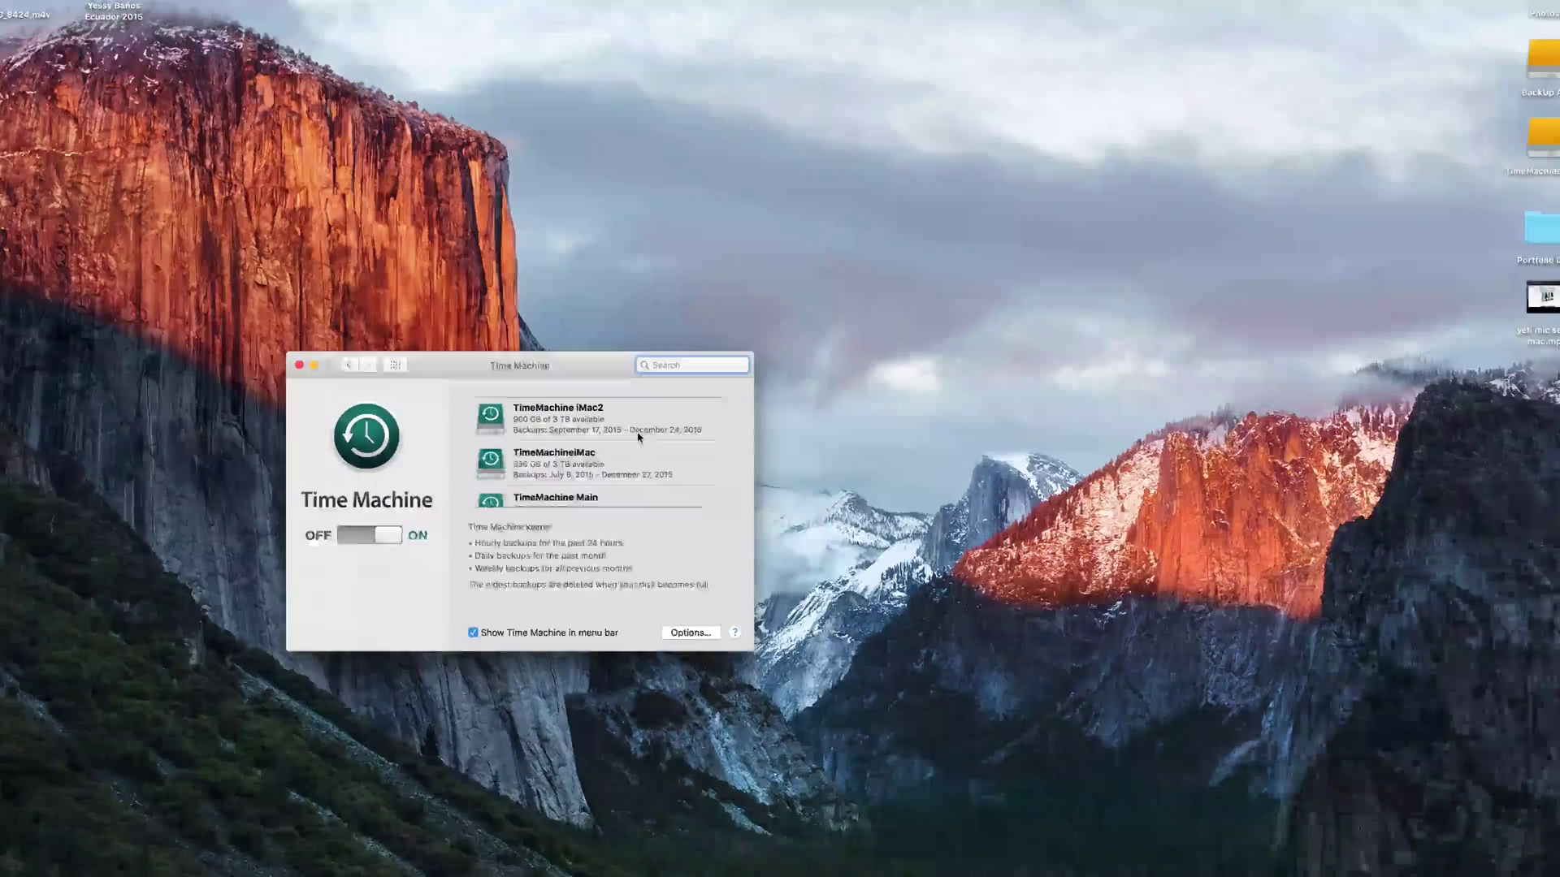
pyautogui.moveTo(579, 353); pyautogui.dragTo(567, 187)
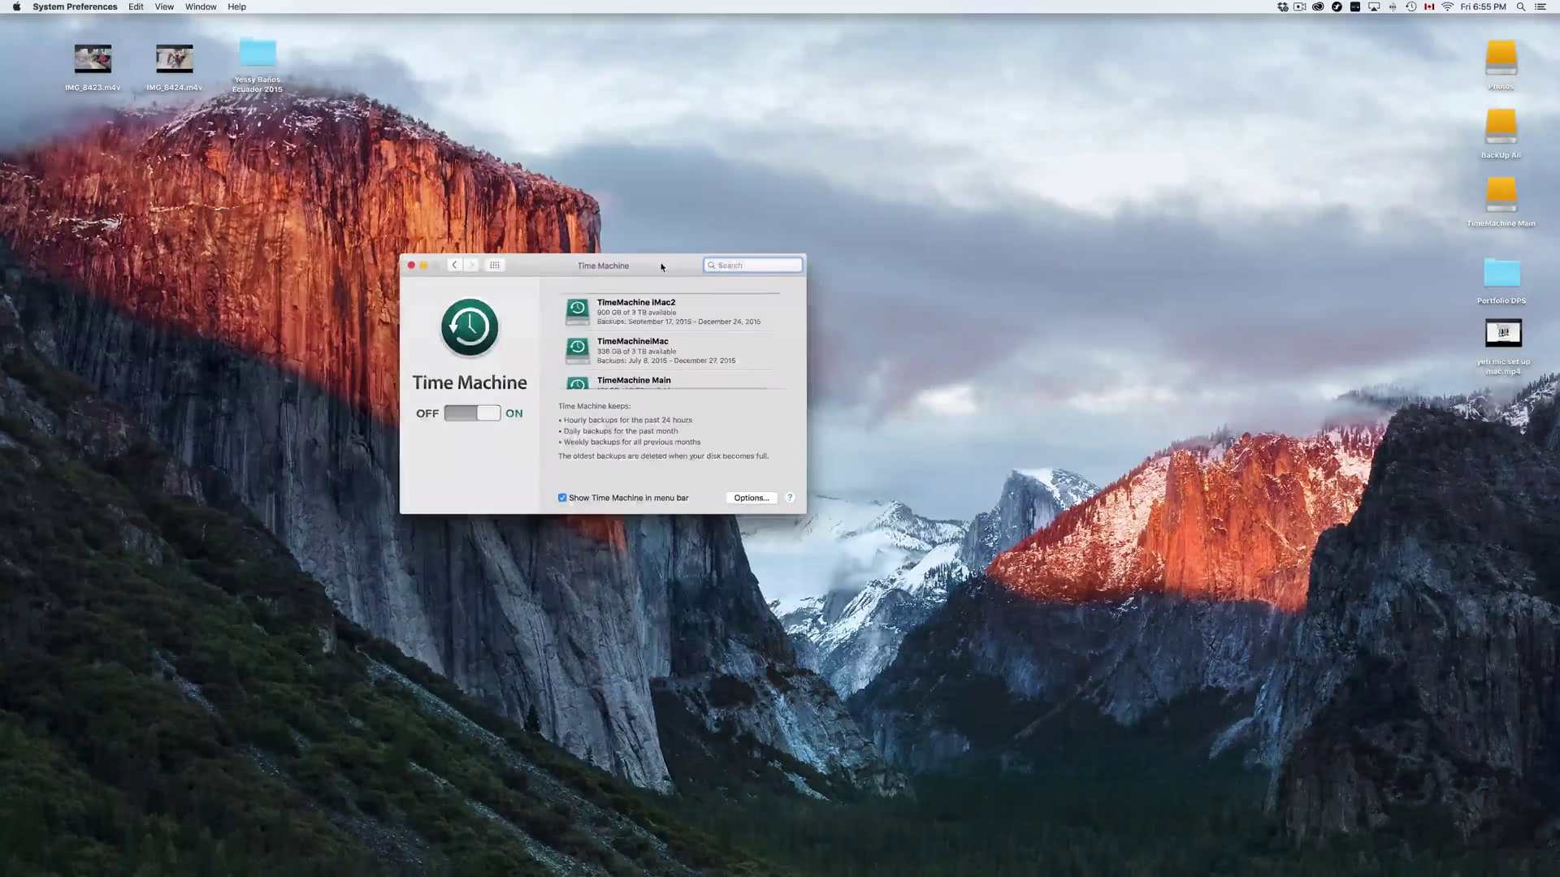
pyautogui.click(410, 265)
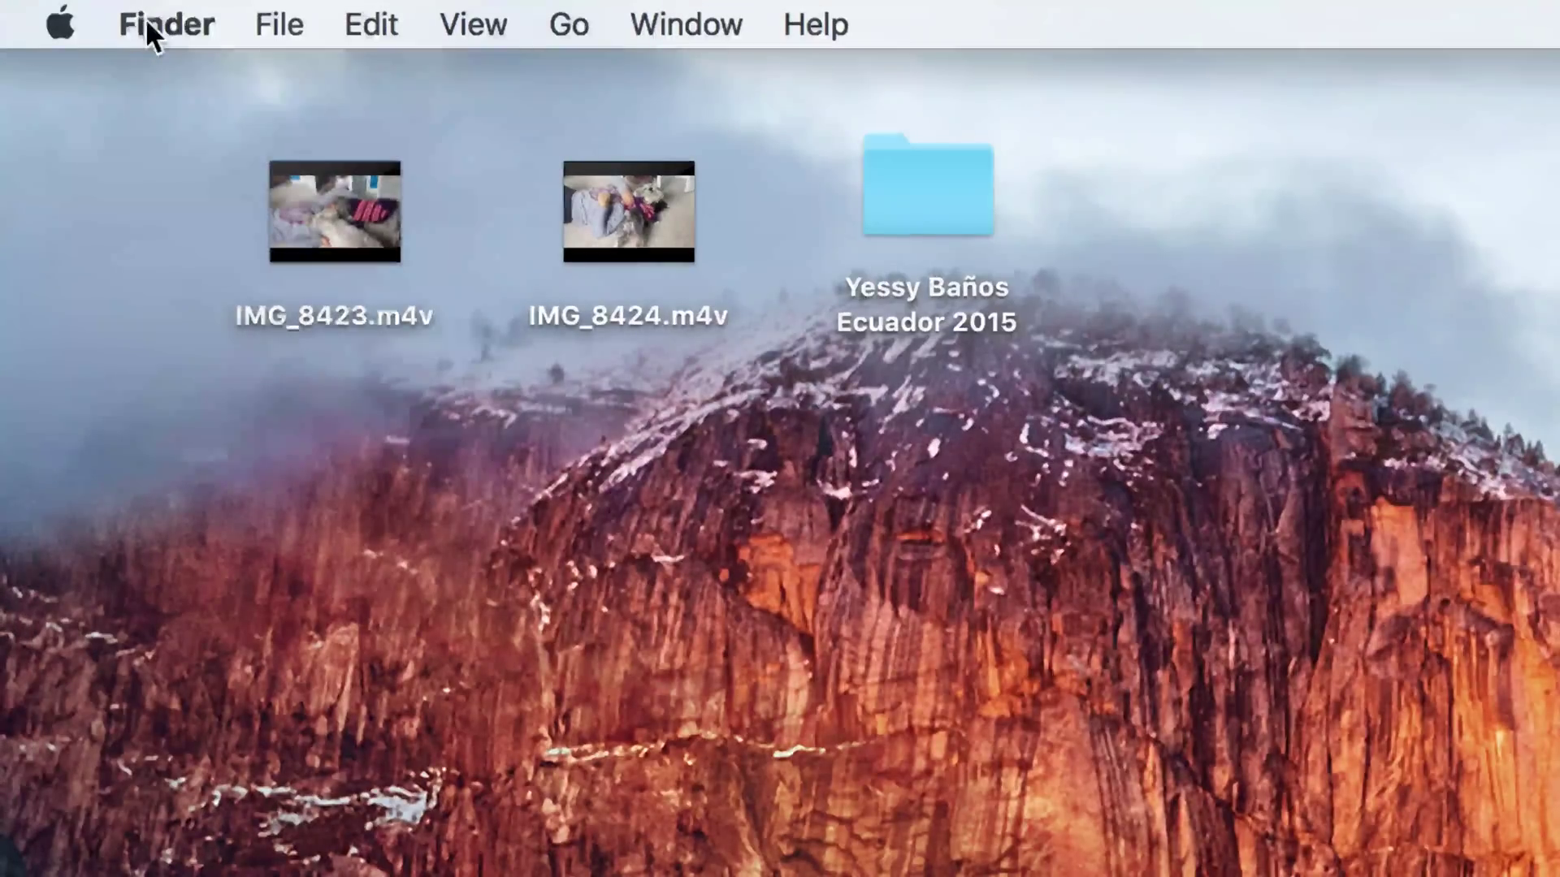
# Step: Open the Finder preferences, show hard disks on the desktop and place the Macintosh HD icon beside the preferences window
pyautogui.click(149, 31)
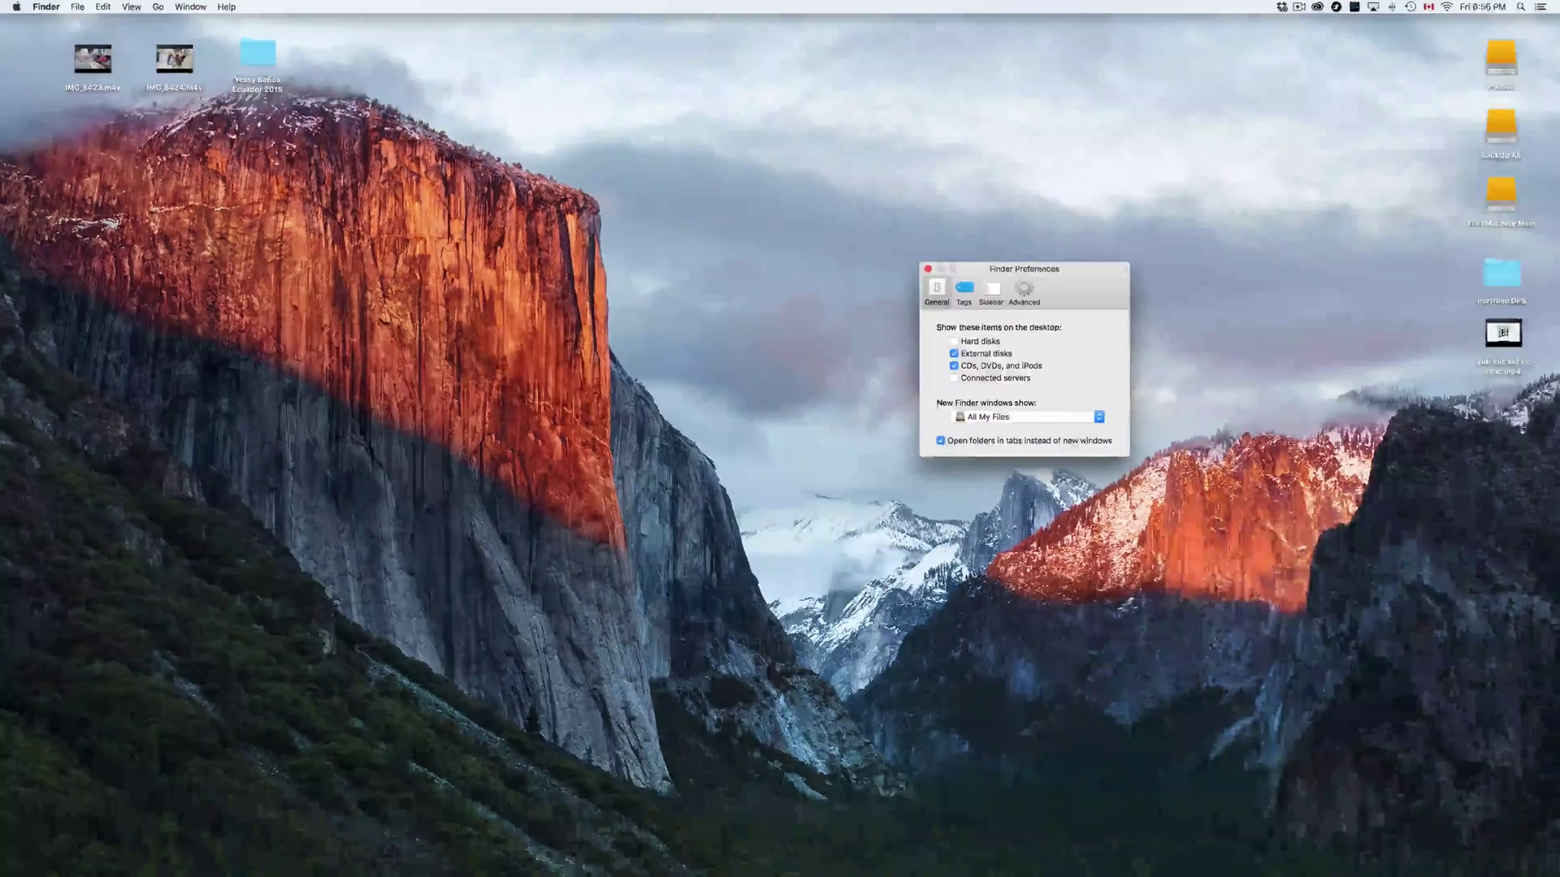
pyautogui.moveTo(1024, 268); pyautogui.dragTo(662, 115)
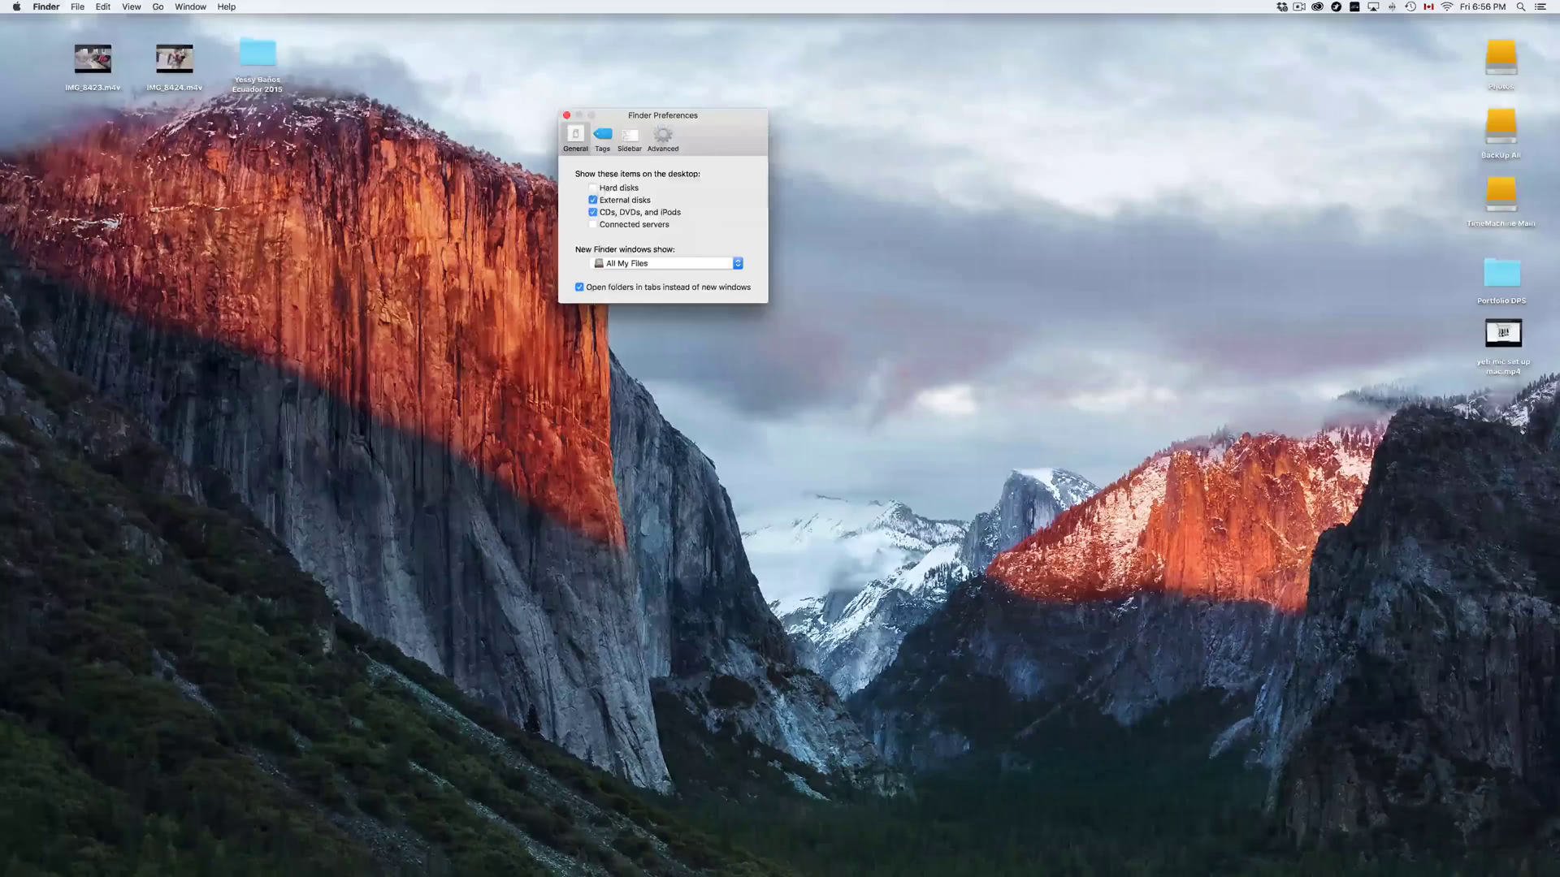
pyautogui.click(593, 188)
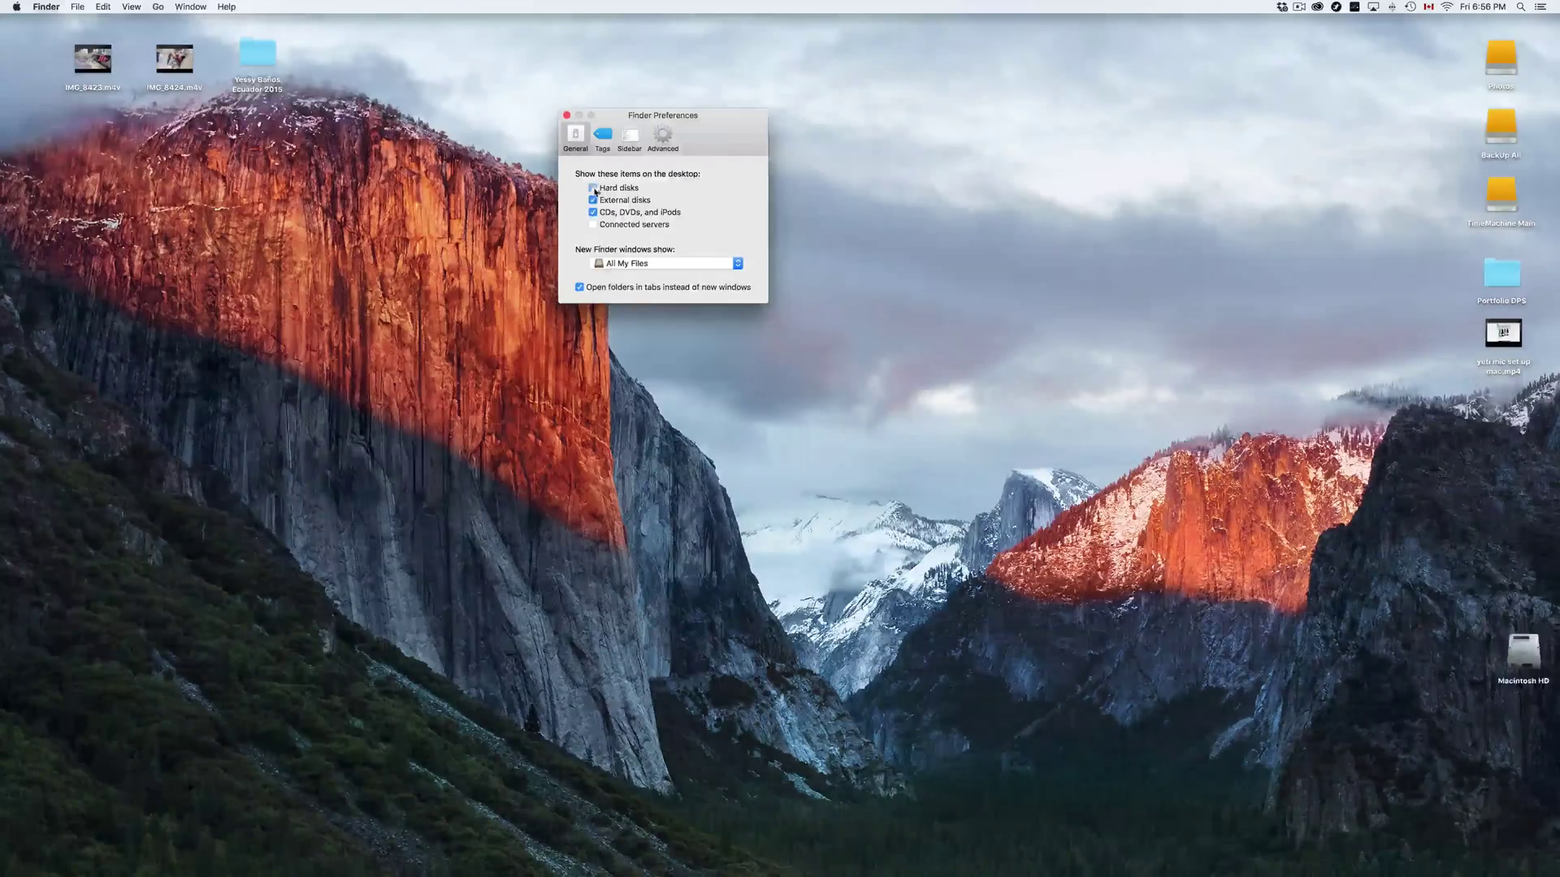
pyautogui.moveTo(1521, 653); pyautogui.dragTo(954, 151)
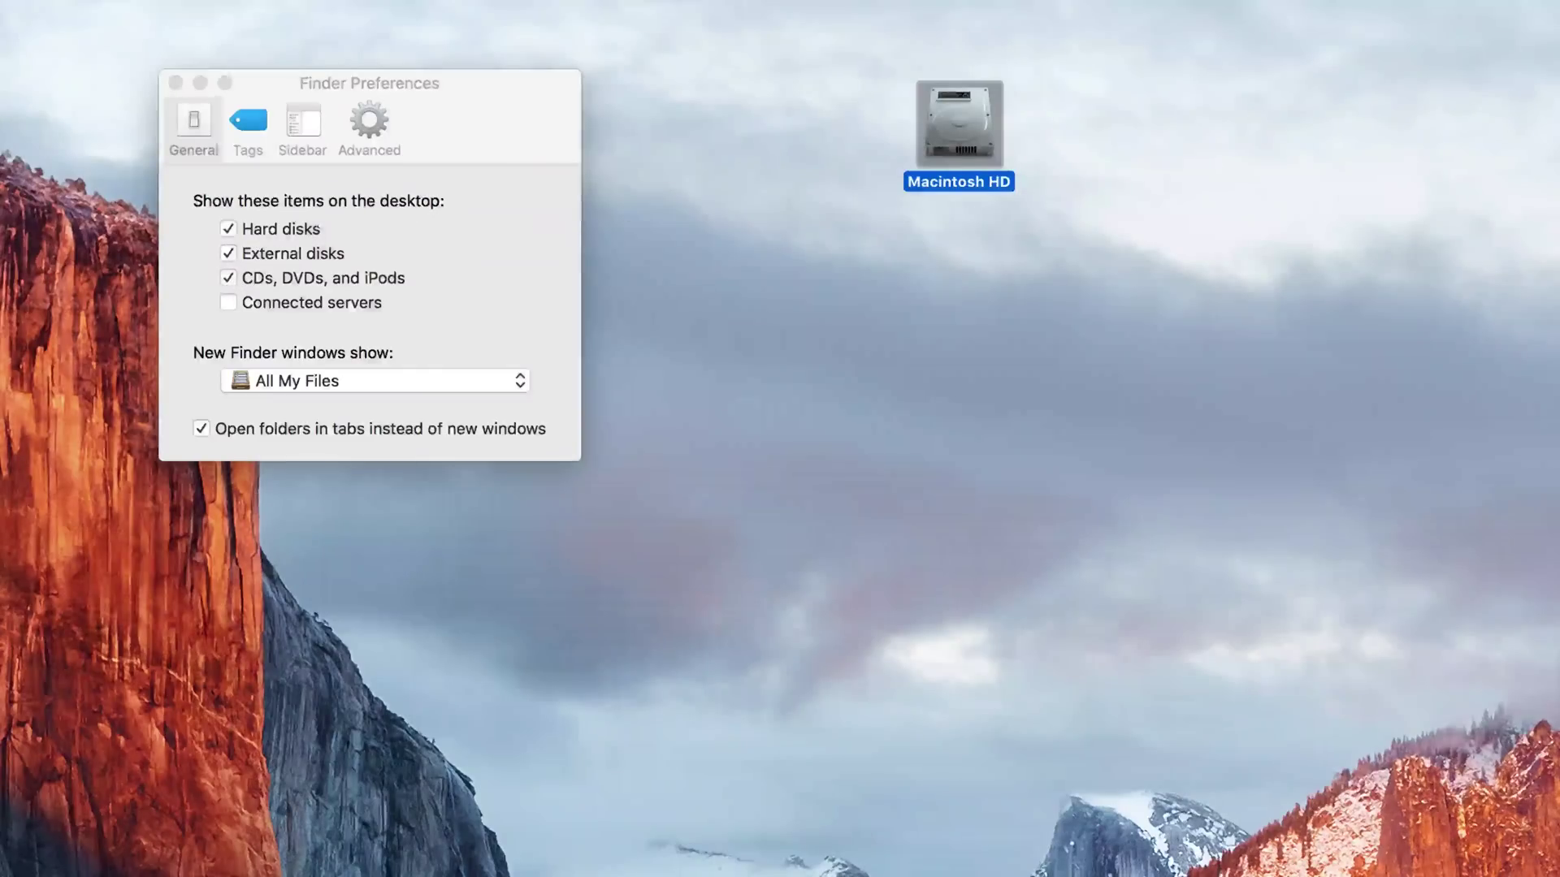
# Step: Open Macintosh HD from the desktop to view its folders, and close its window
pyautogui.click(1102, 151)
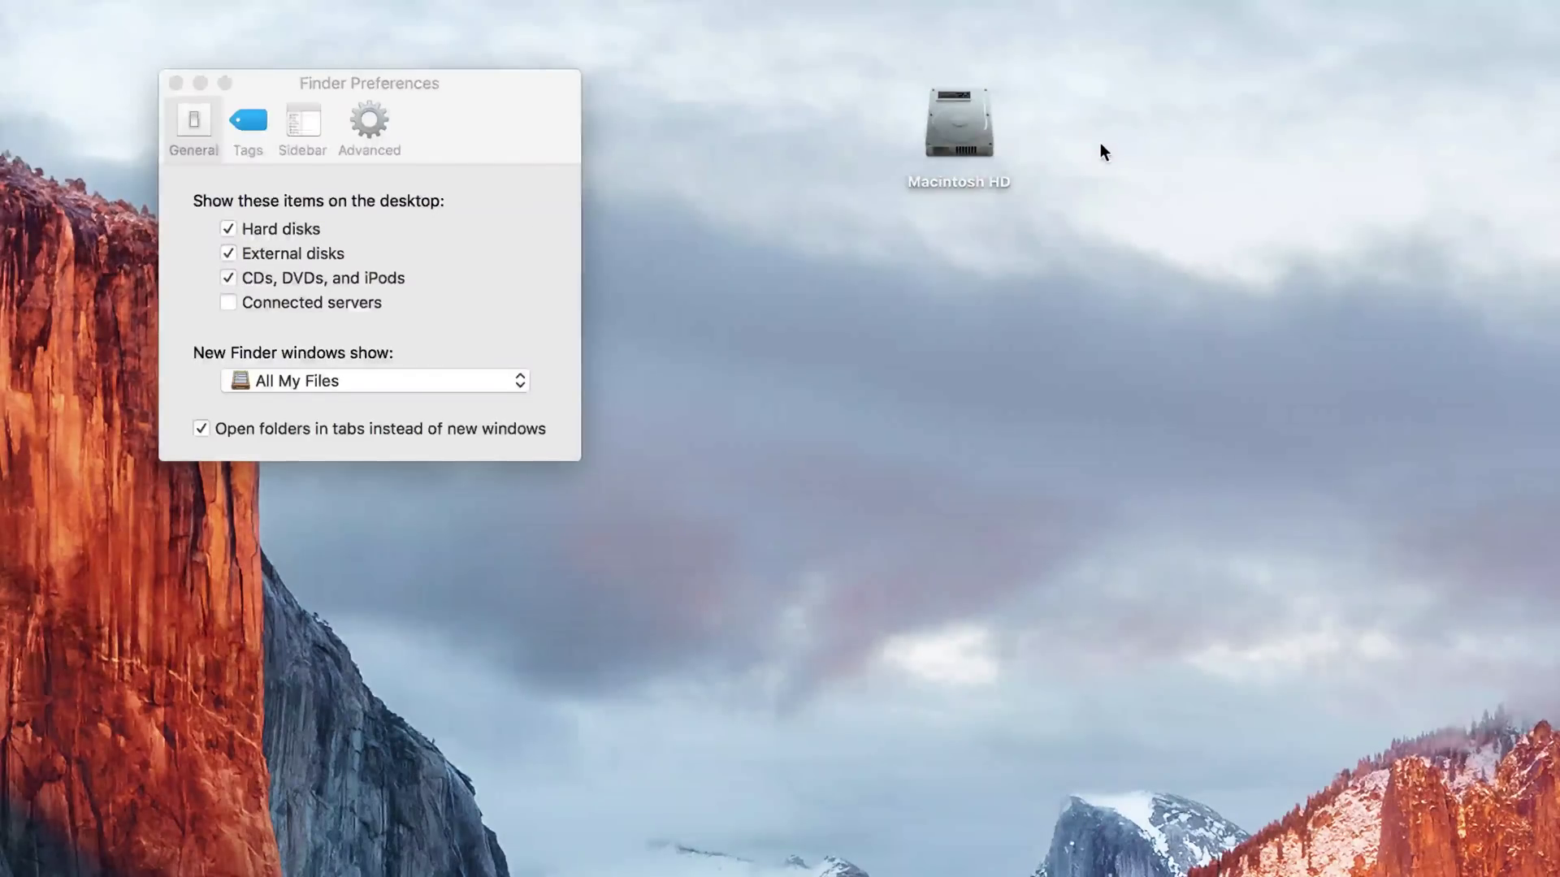
pyautogui.click(968, 119)
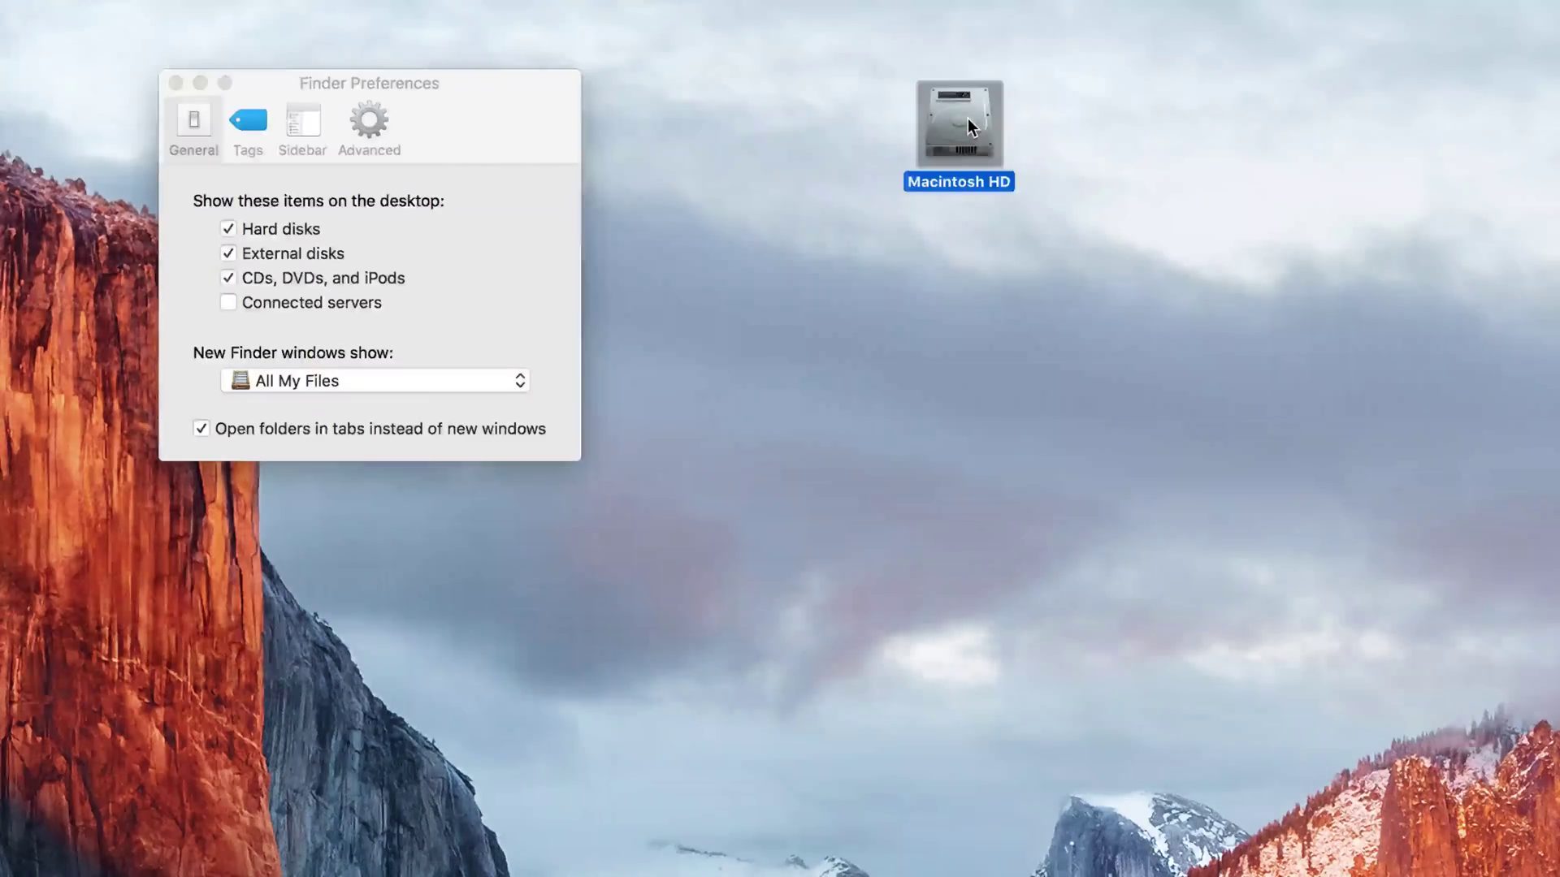
pyautogui.doubleClick(967, 118)
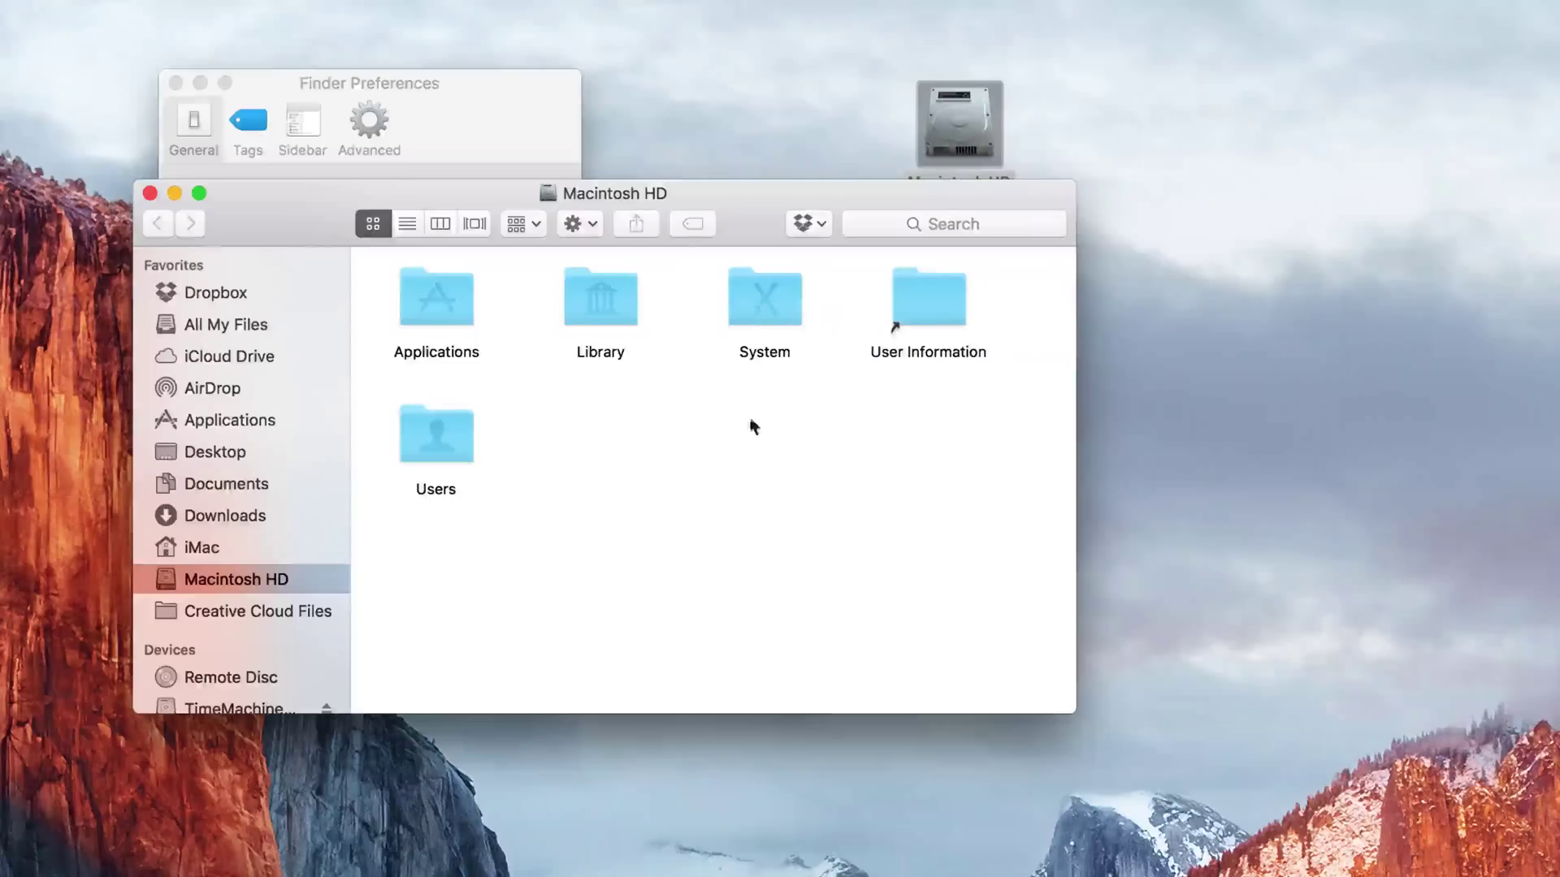
pyautogui.click(150, 193)
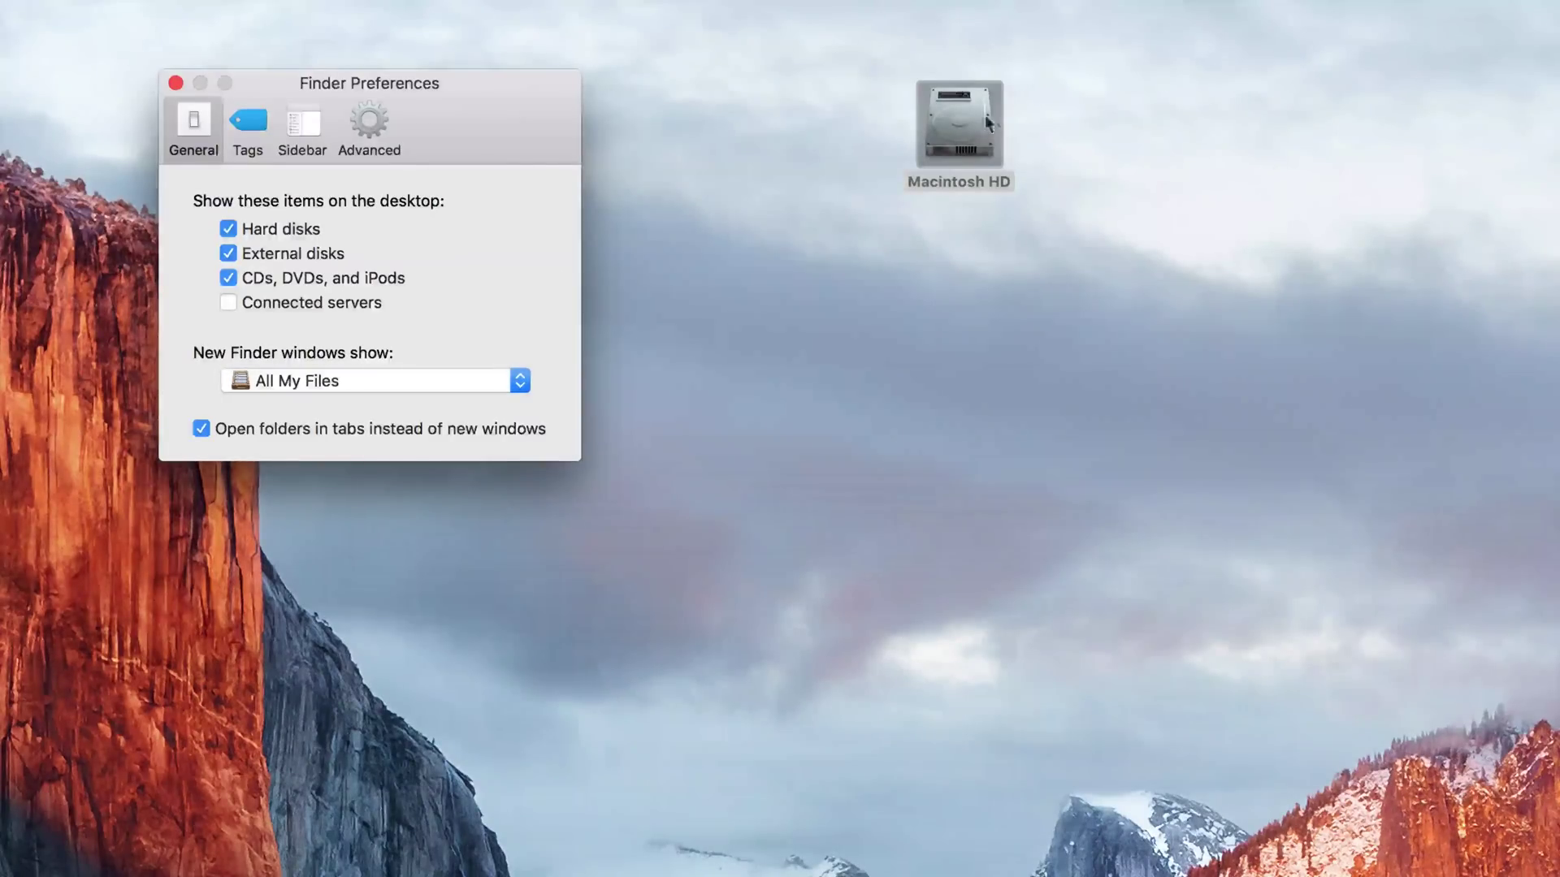
# Step: Hide hard disks from the desktop again and close the Finder preferences
pyautogui.click(229, 229)
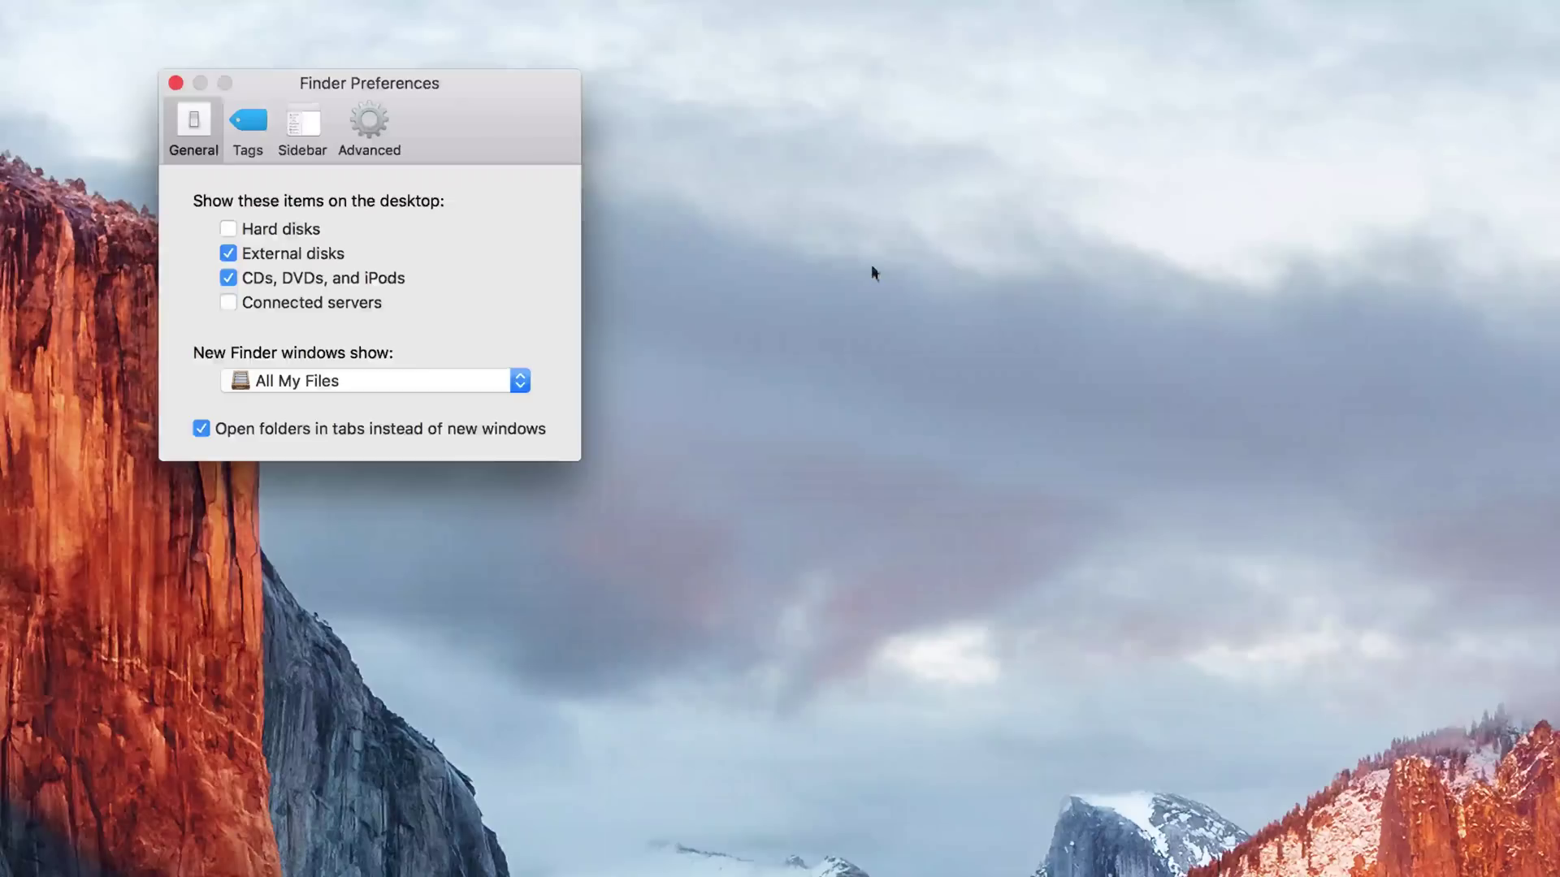
pyautogui.click(227, 276)
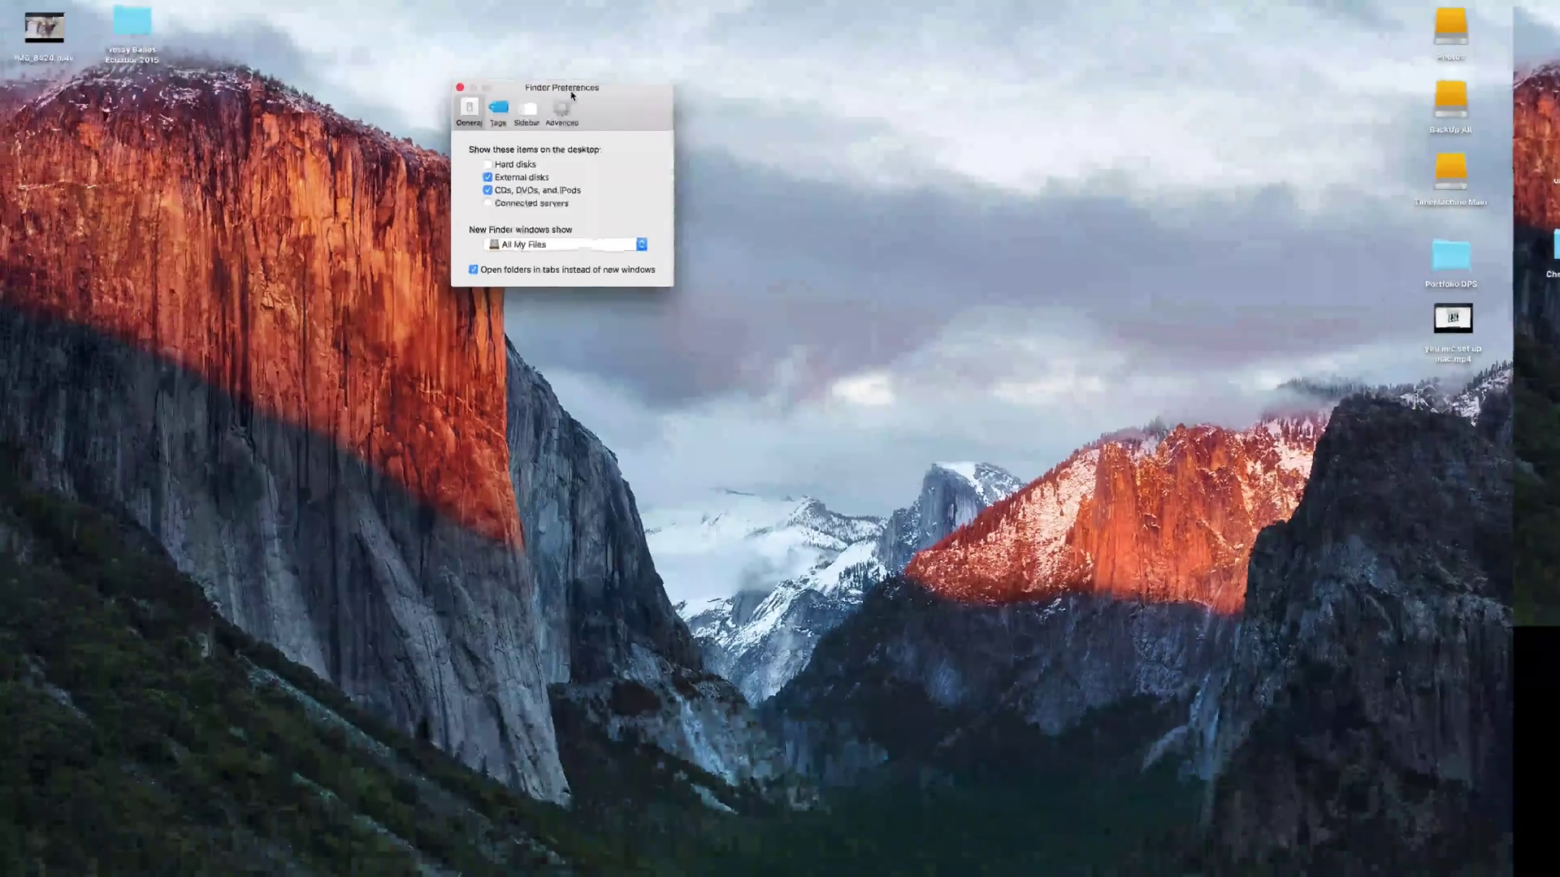
pyautogui.press('super+w')
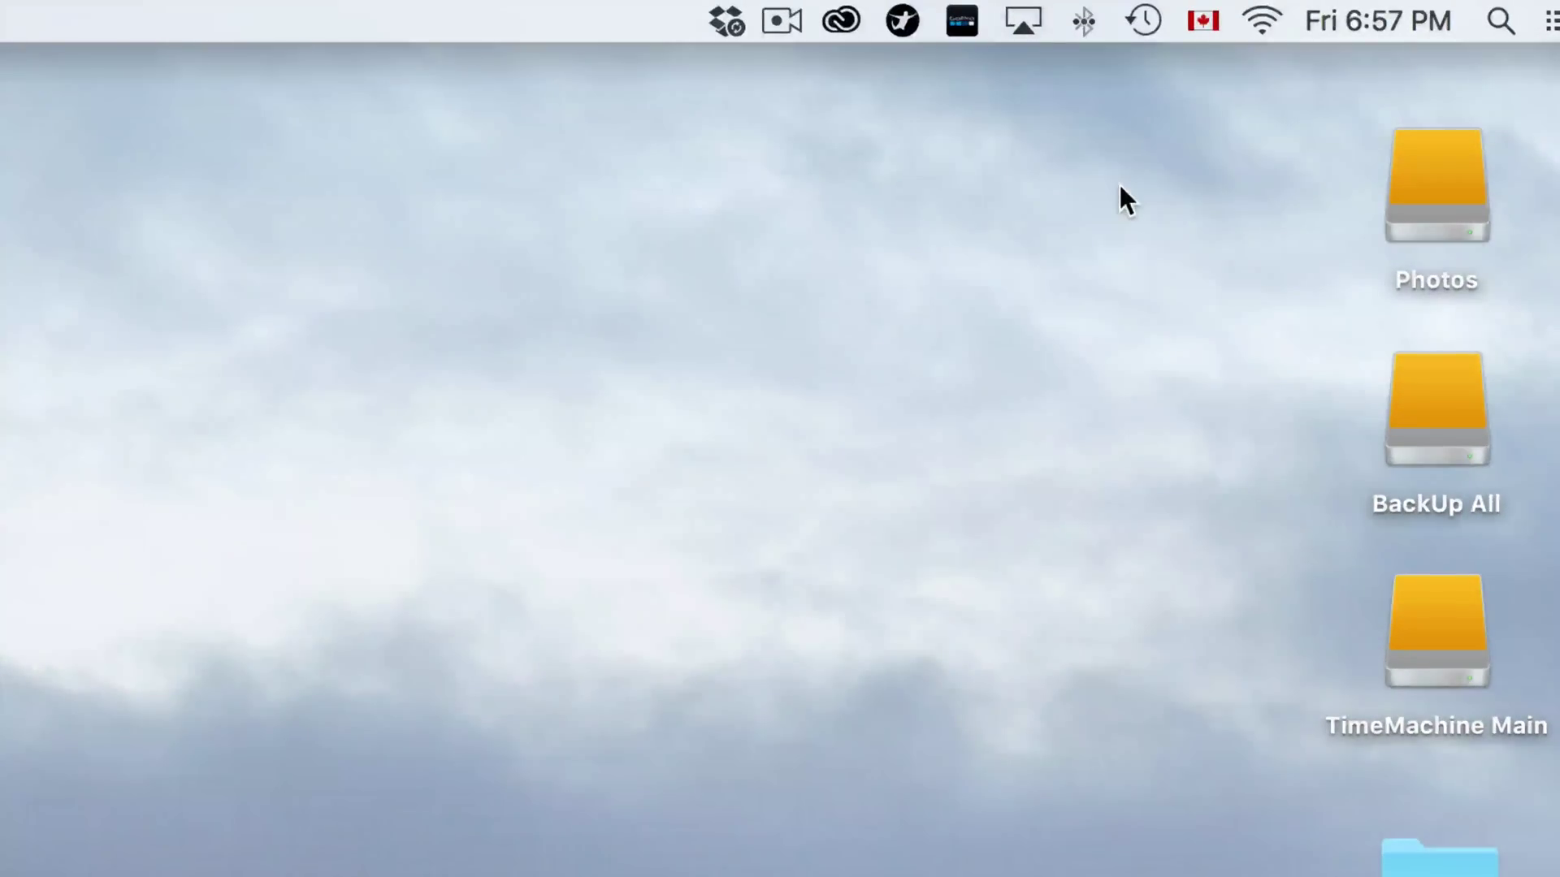
# Step: Search for "disk" to open Disk Utility, and bring up the Erase options for the Lexar USB Flash Drive Media
pyautogui.press('super+space')
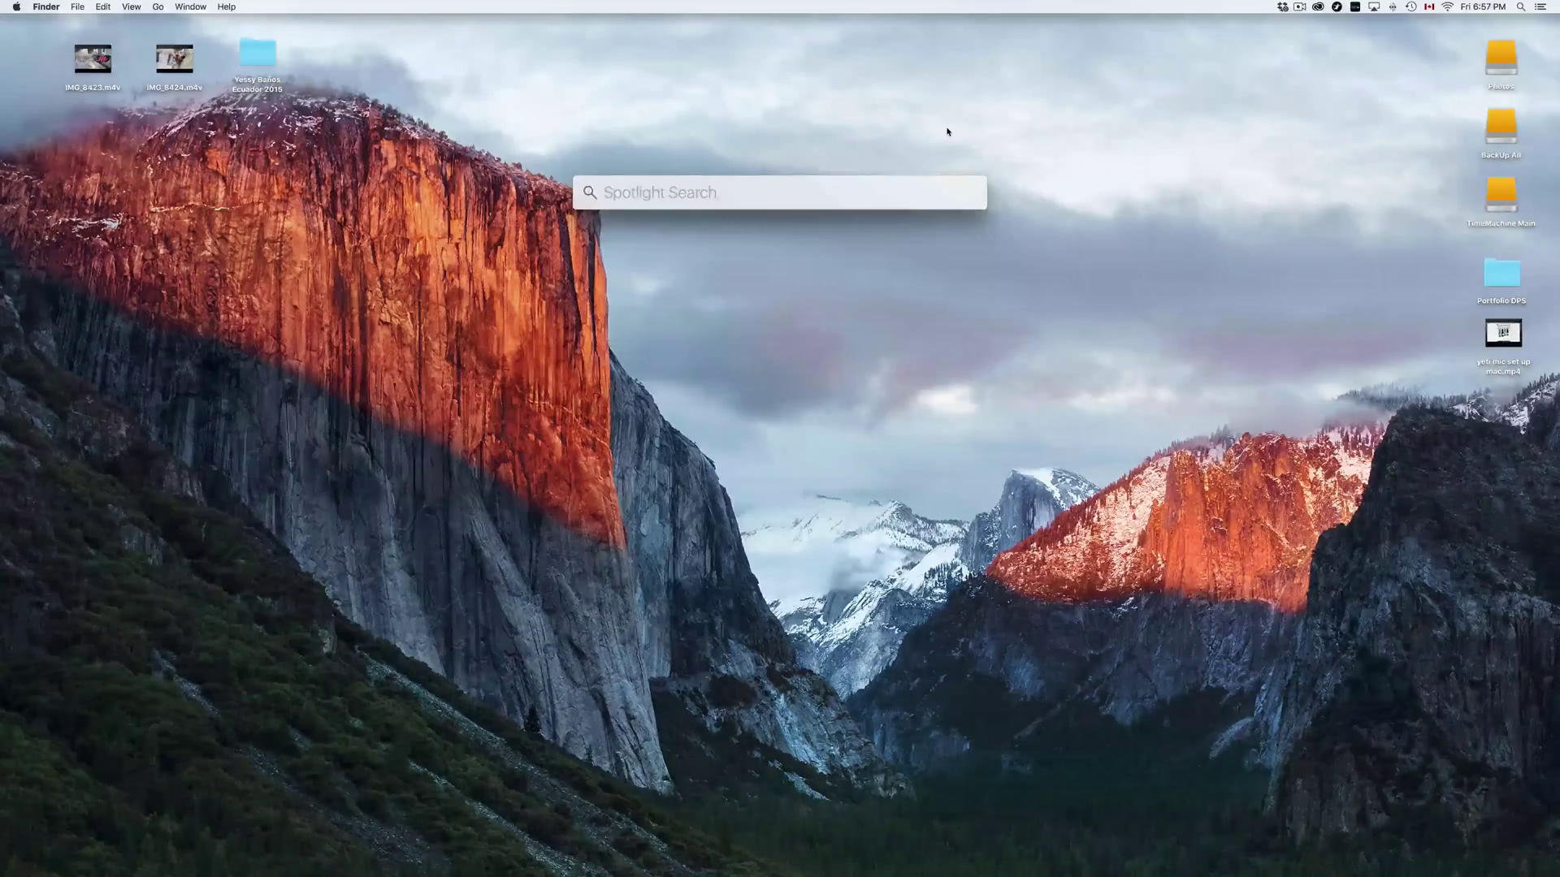
pyautogui.write('disk')
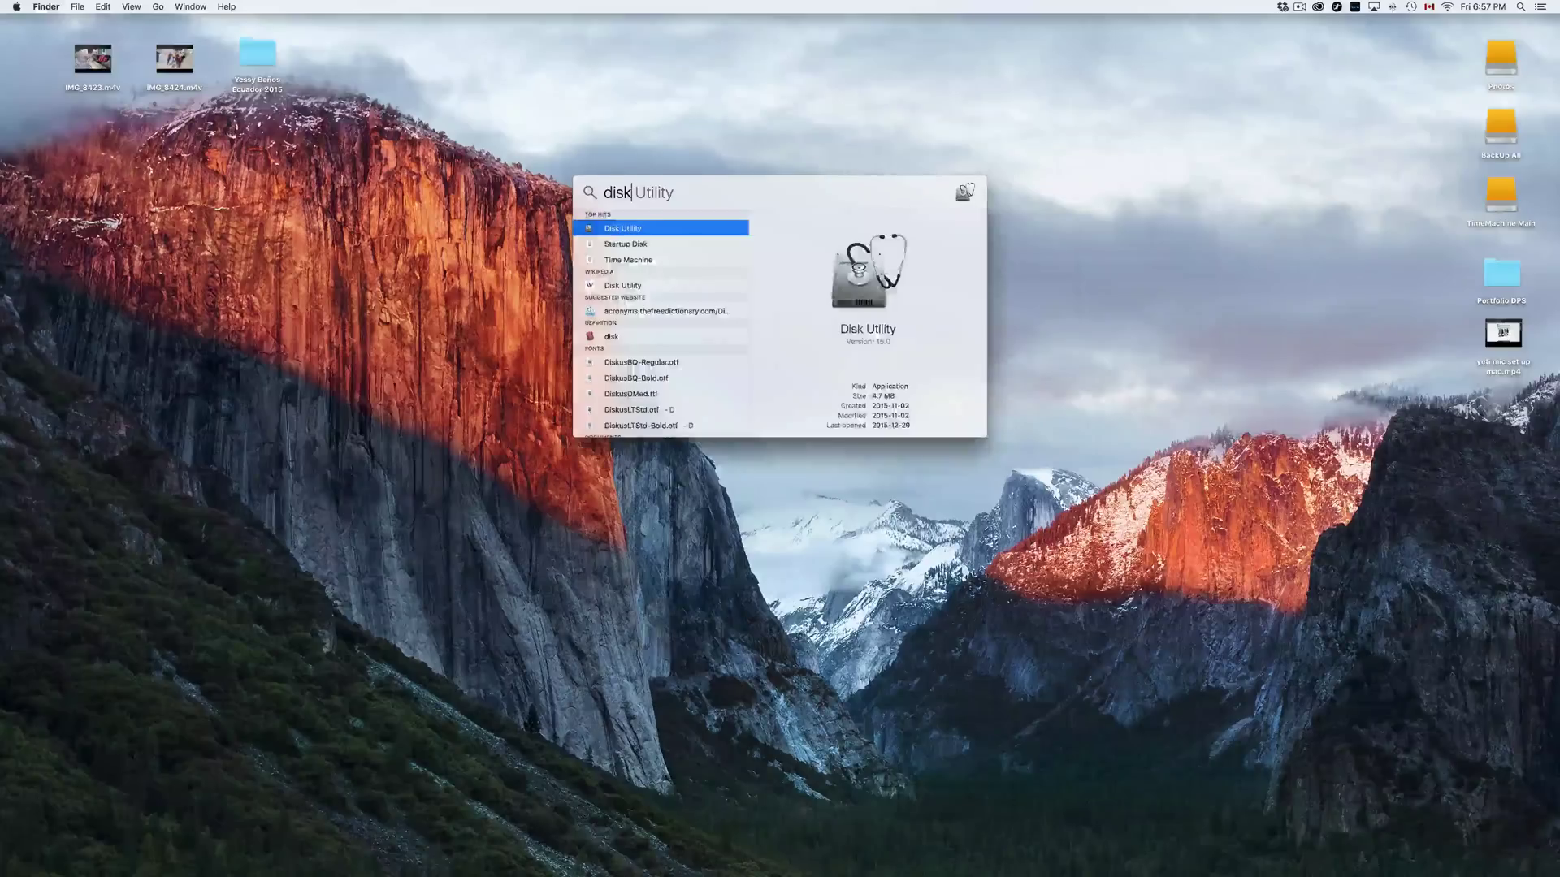
pyautogui.click(602, 232)
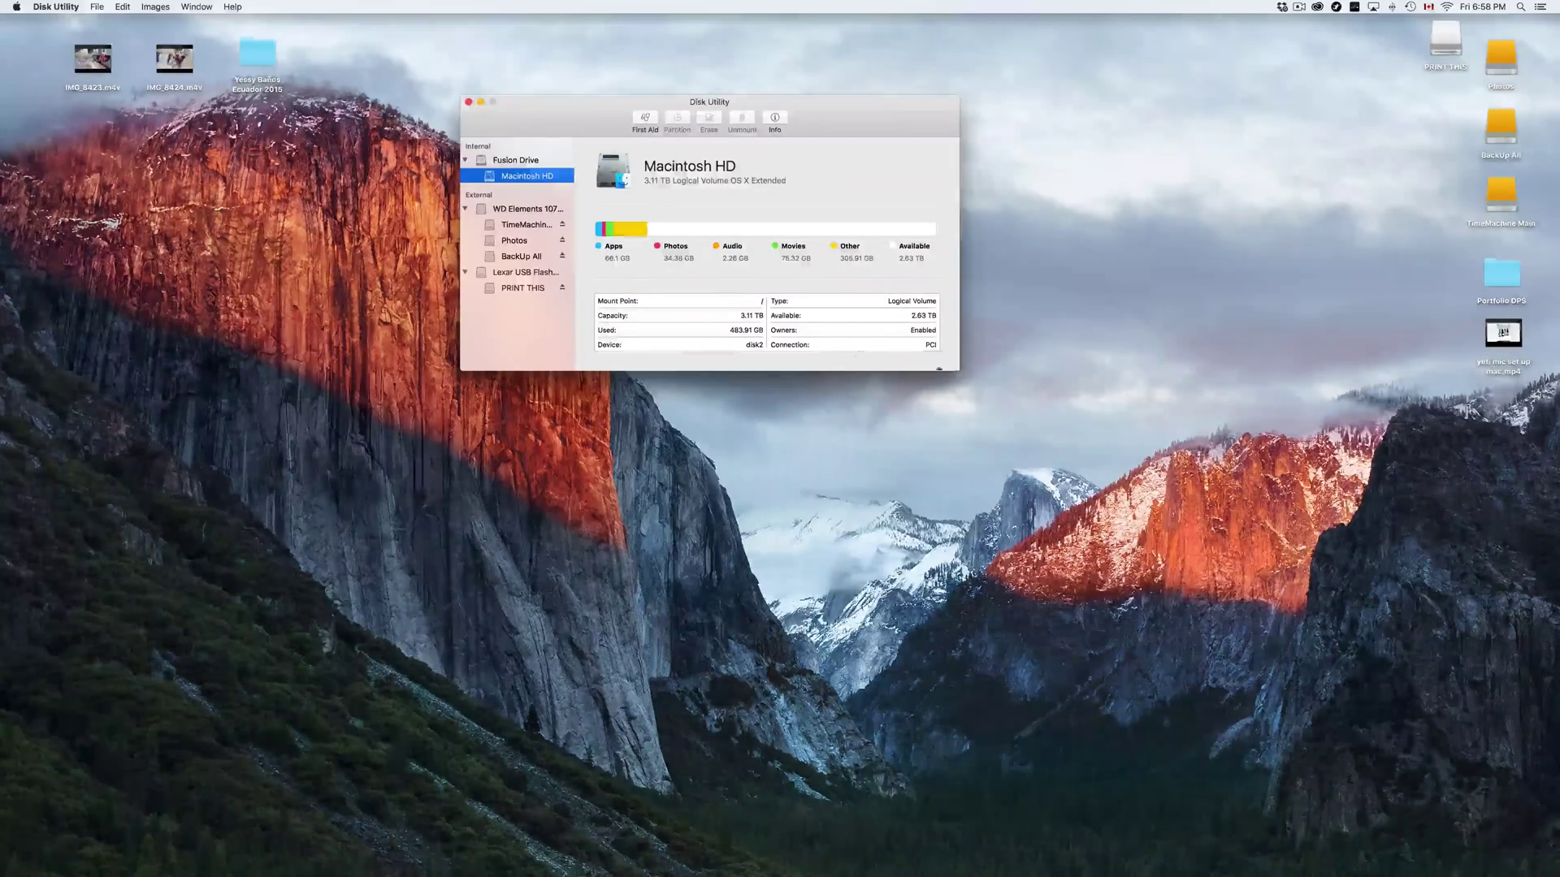
pyautogui.click(524, 274)
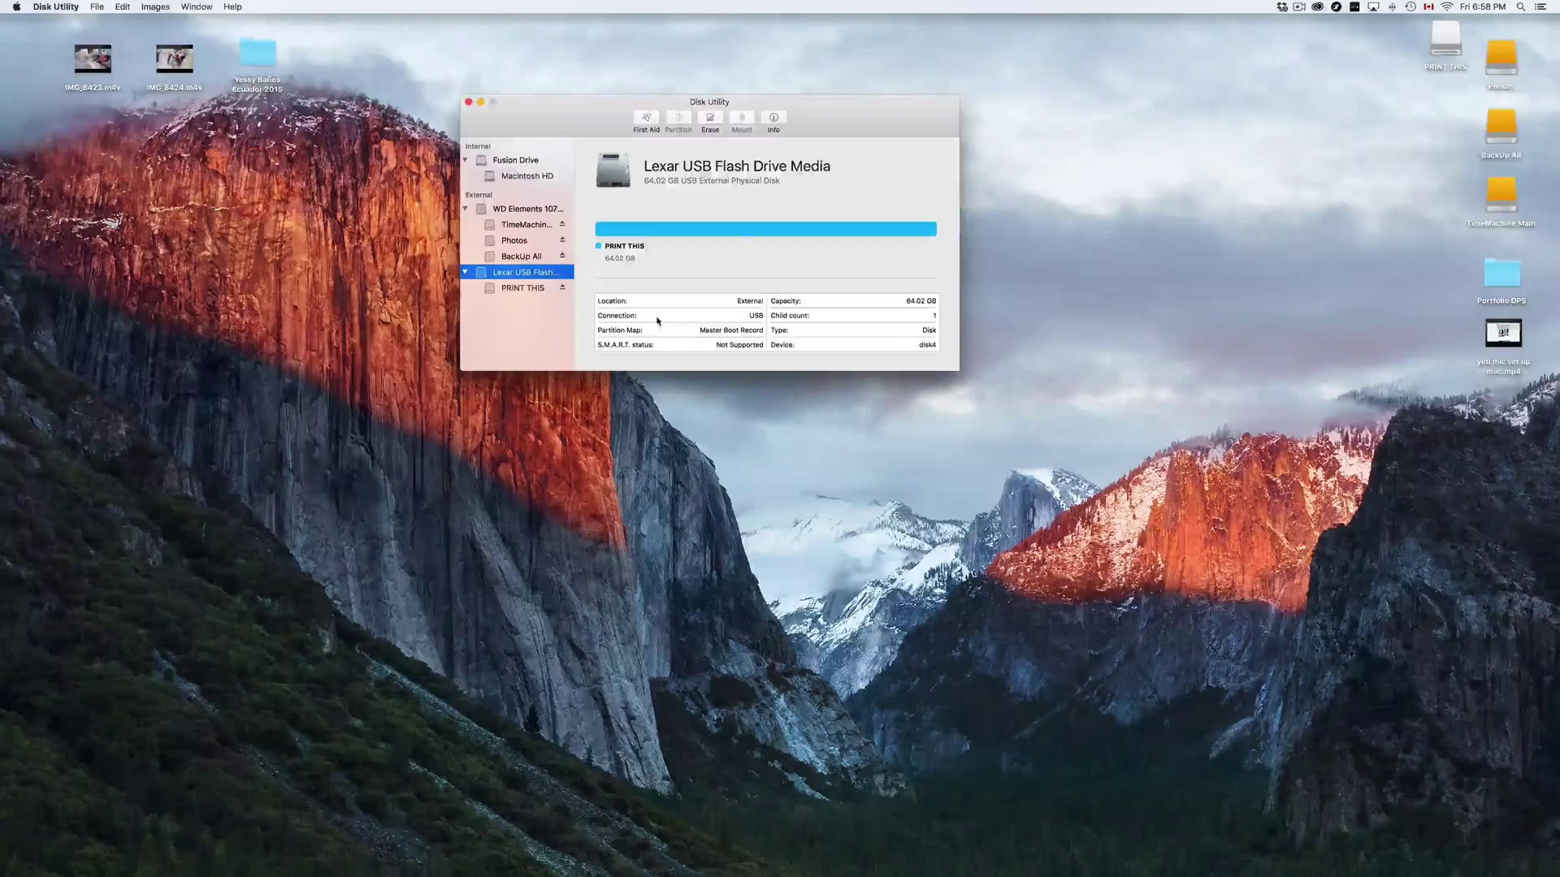
pyautogui.moveTo(881, 119); pyautogui.dragTo(885, 212)
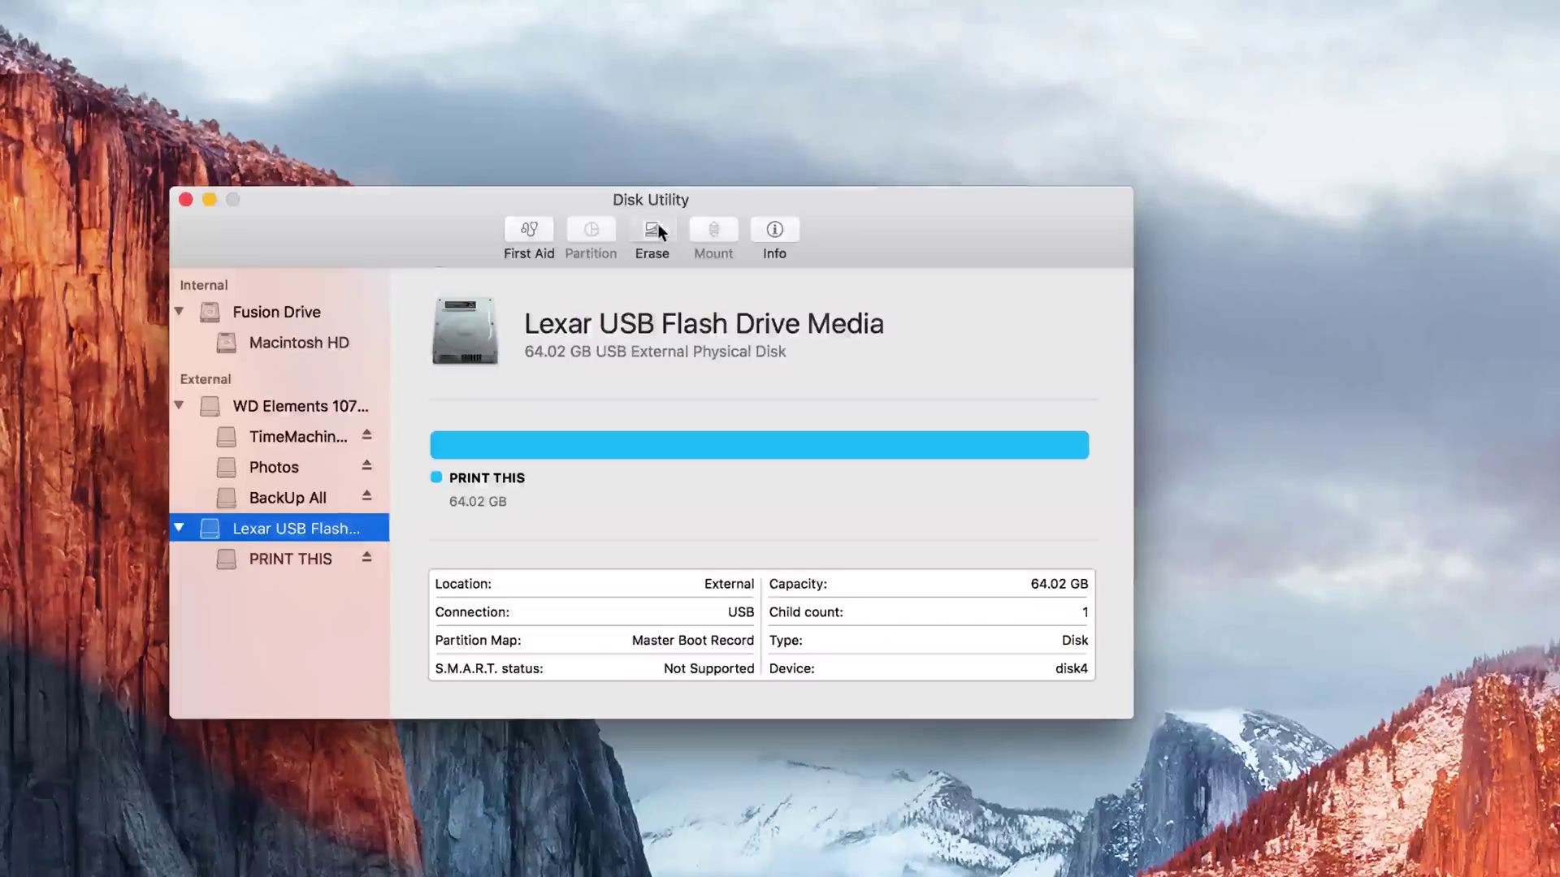
pyautogui.click(658, 226)
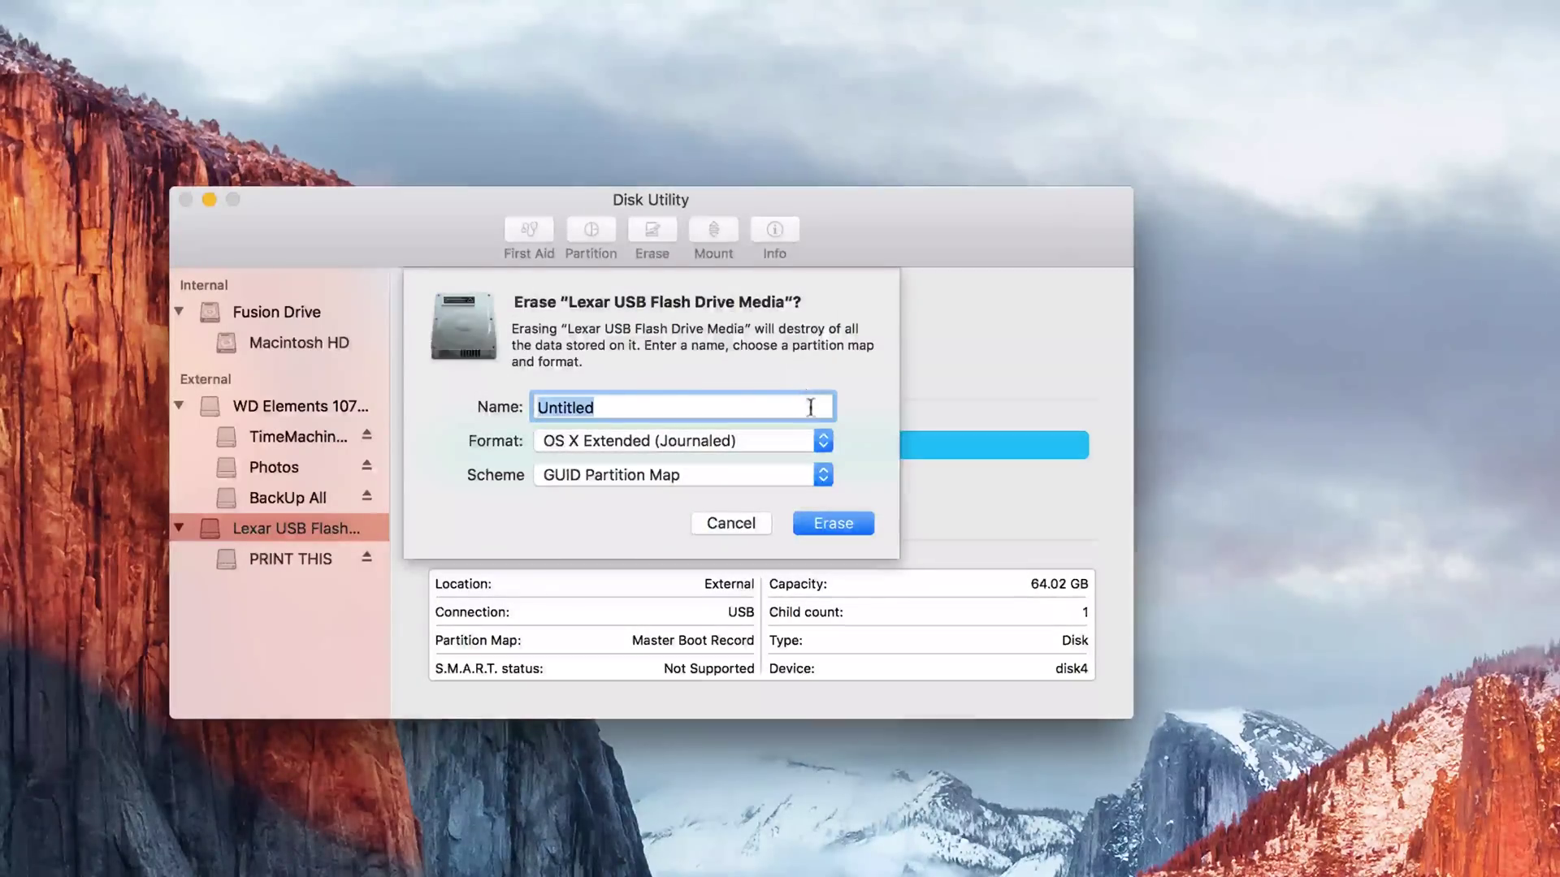
# Step: Review the available formats for erasing the Lexar flash drive and choose ExFAT
pyautogui.click(821, 444)
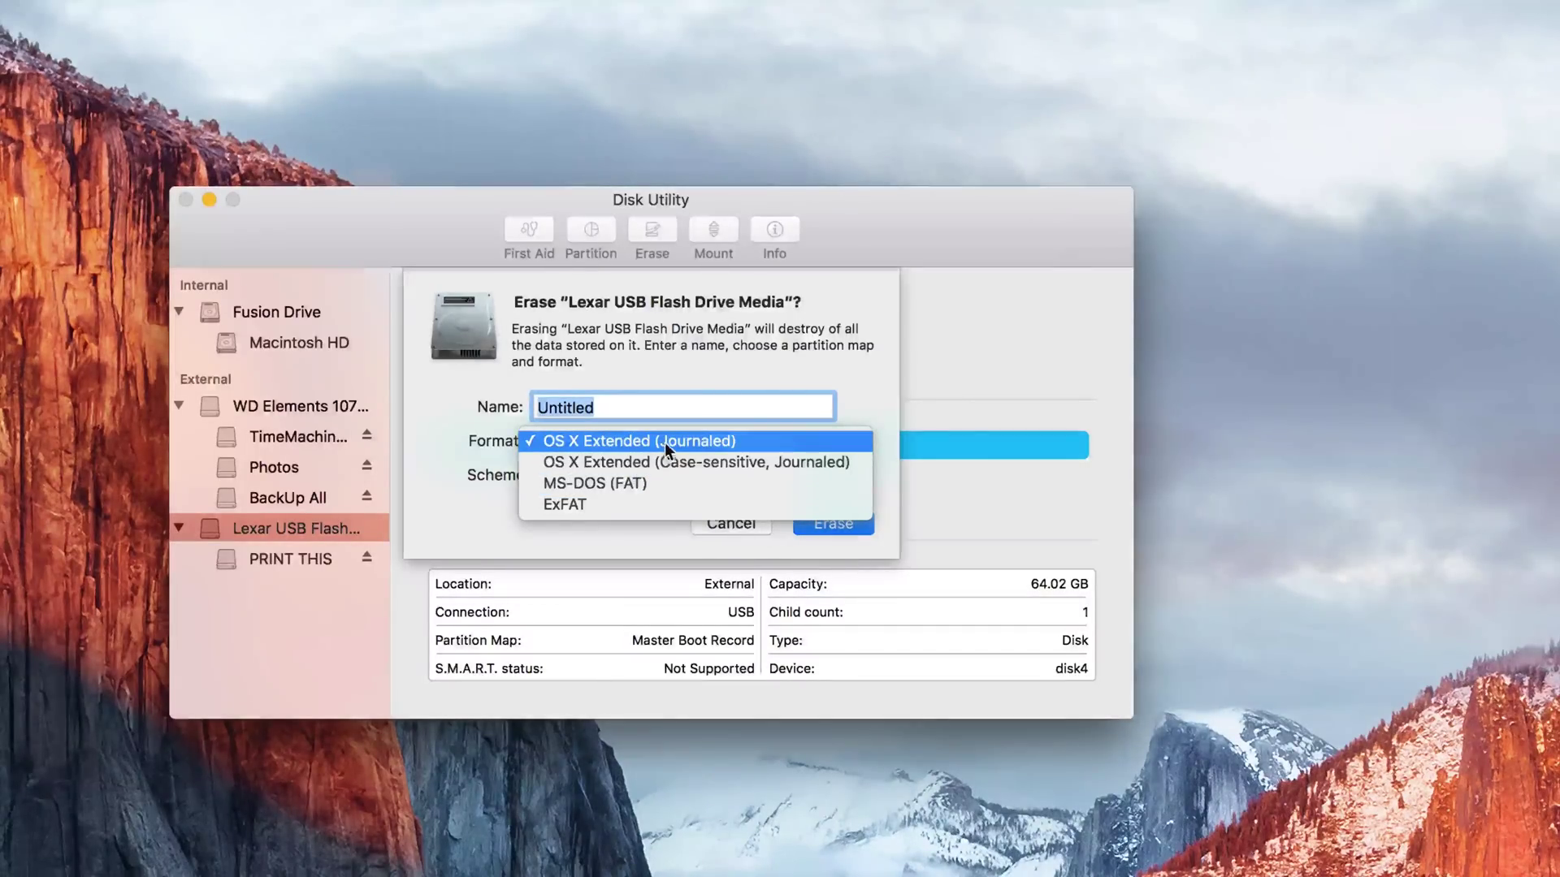
pyautogui.click(591, 444)
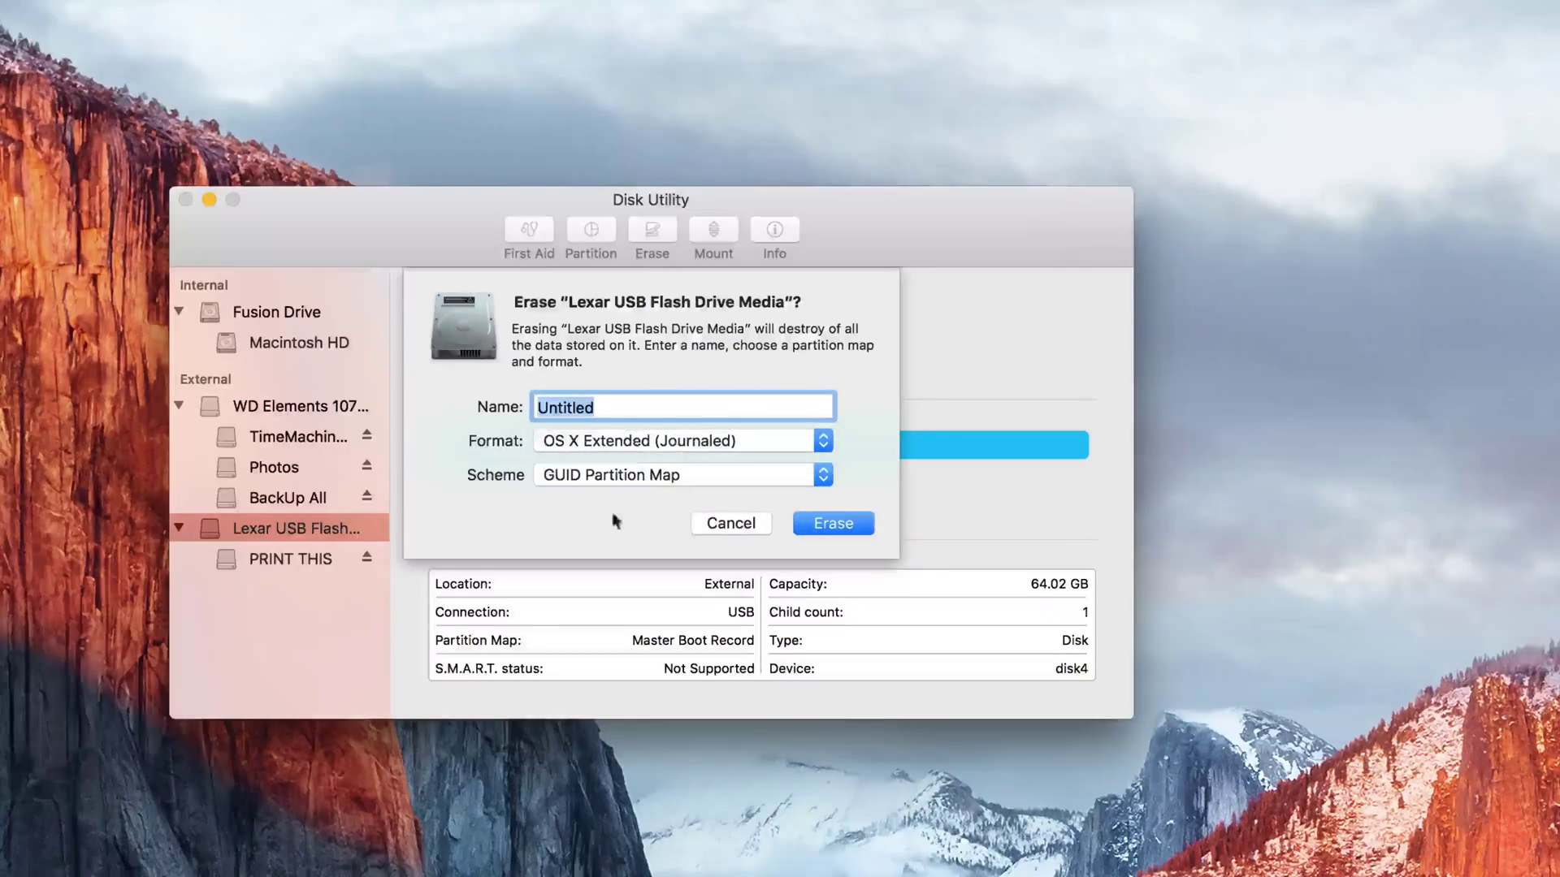
pyautogui.click(605, 452)
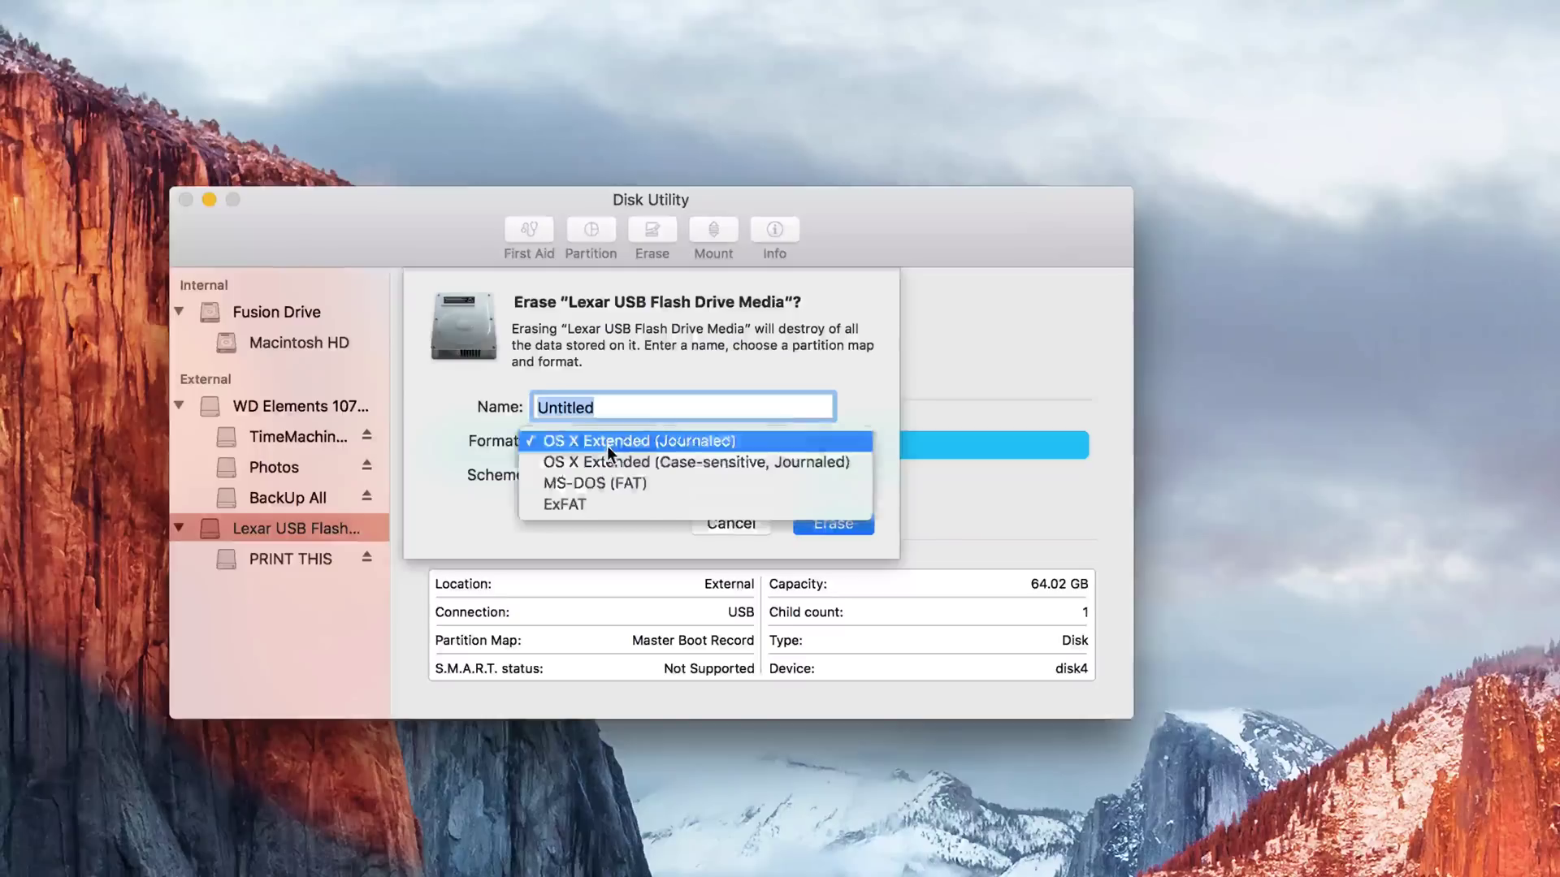
pyautogui.click(591, 484)
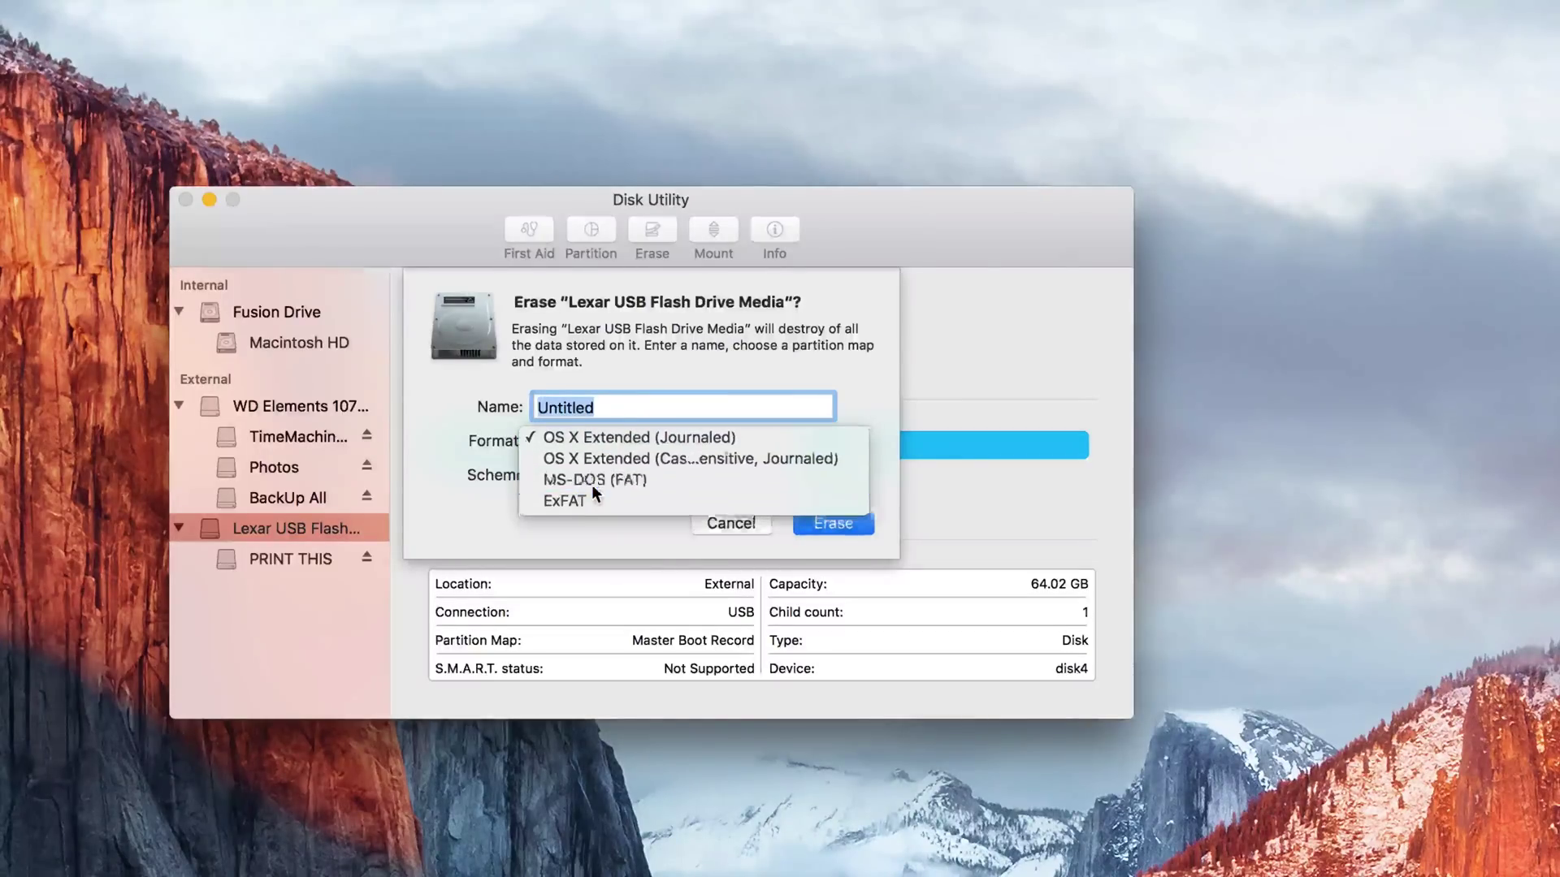
pyautogui.click(617, 447)
pyautogui.click(601, 465)
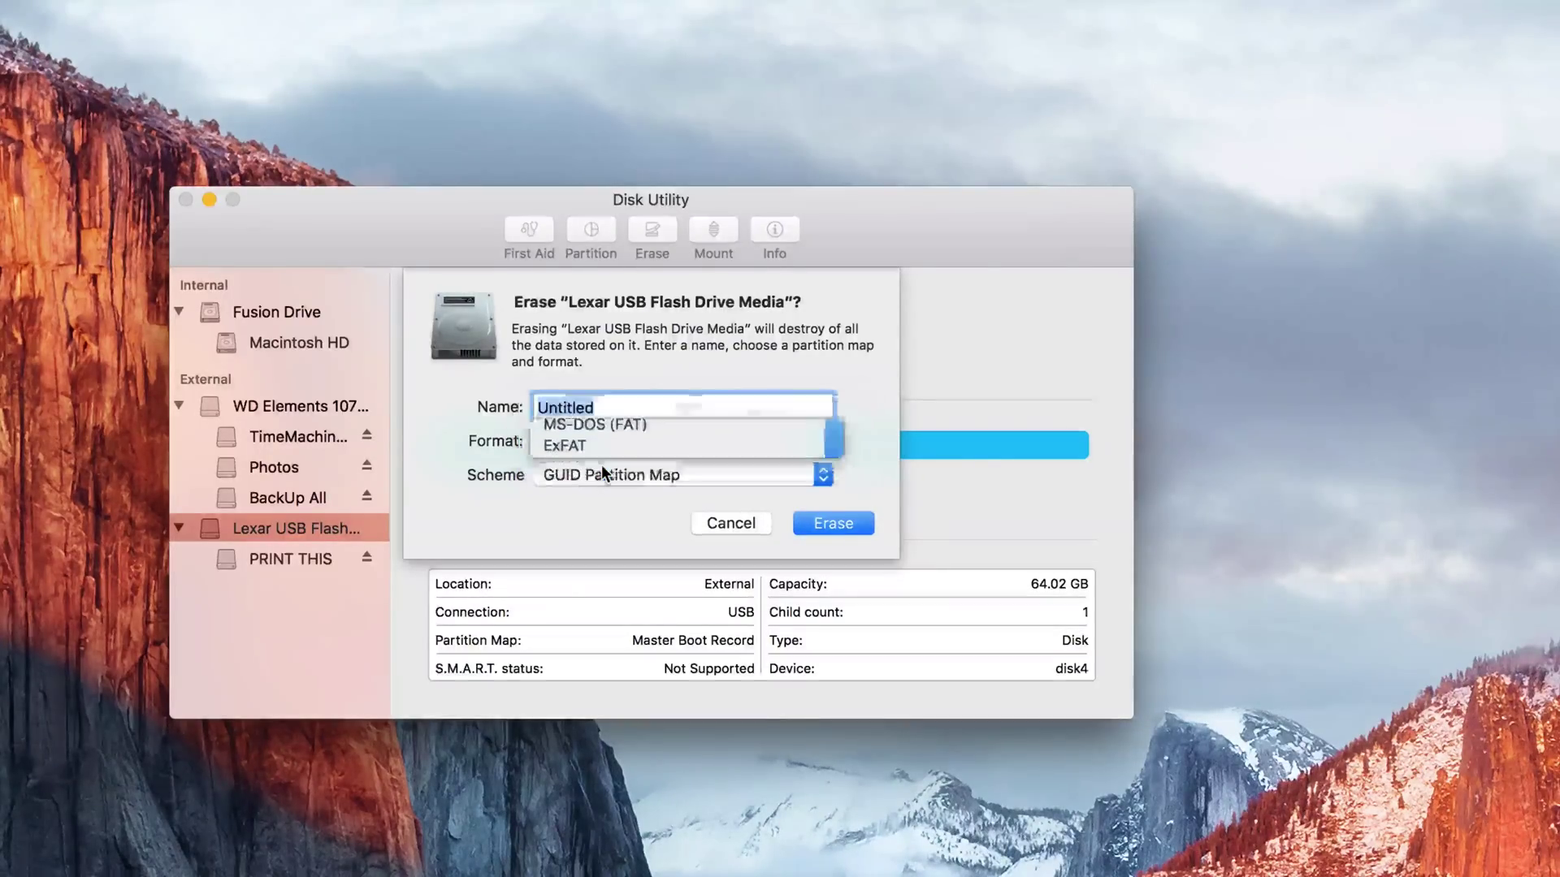
pyautogui.click(603, 448)
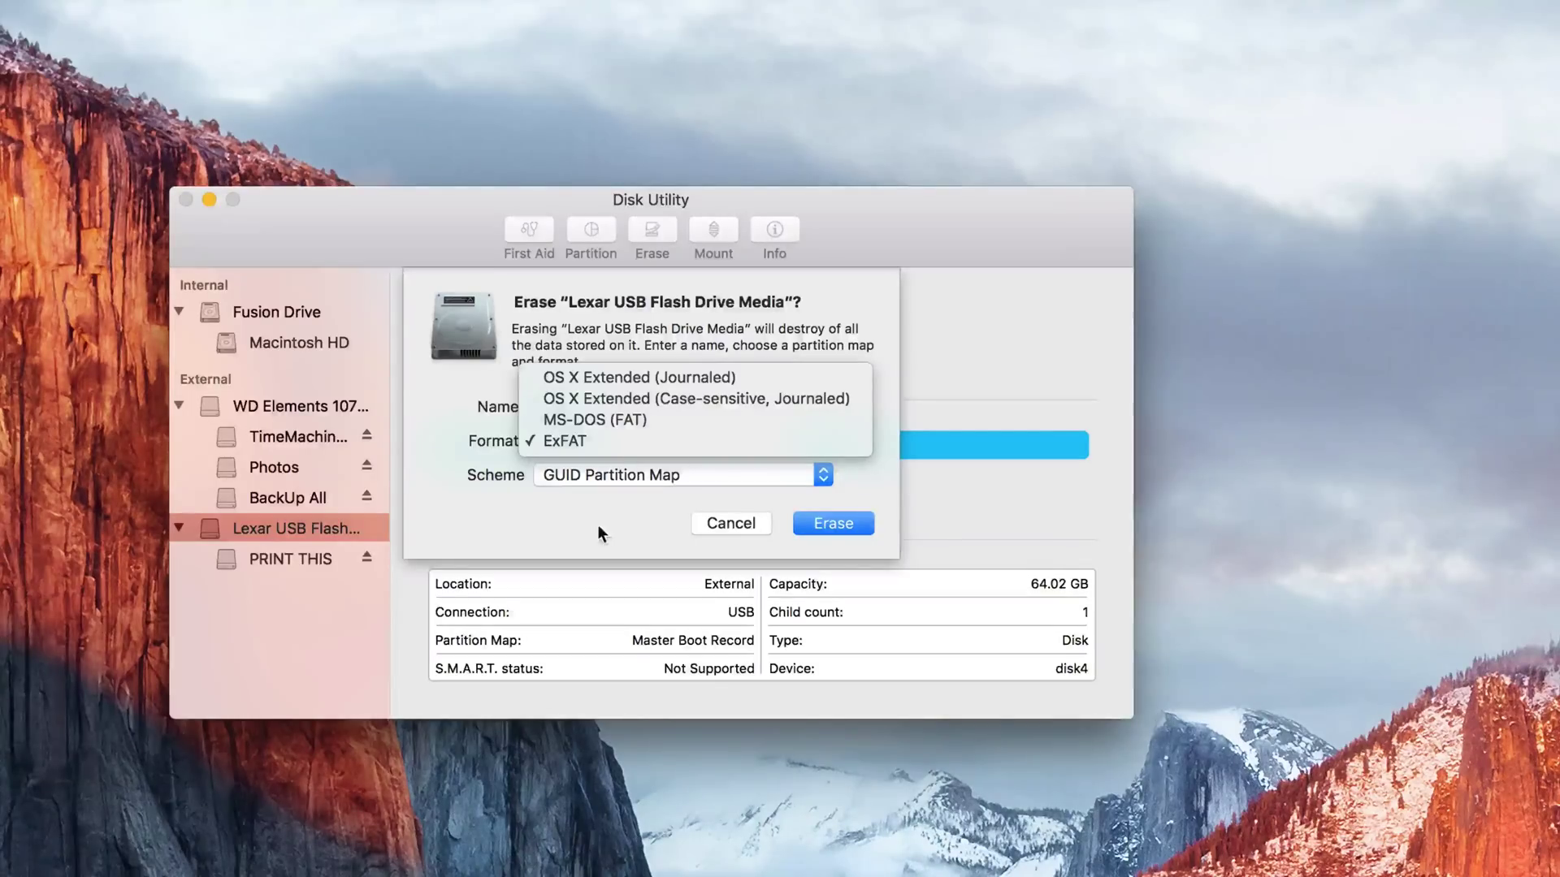
pyautogui.click(715, 522)
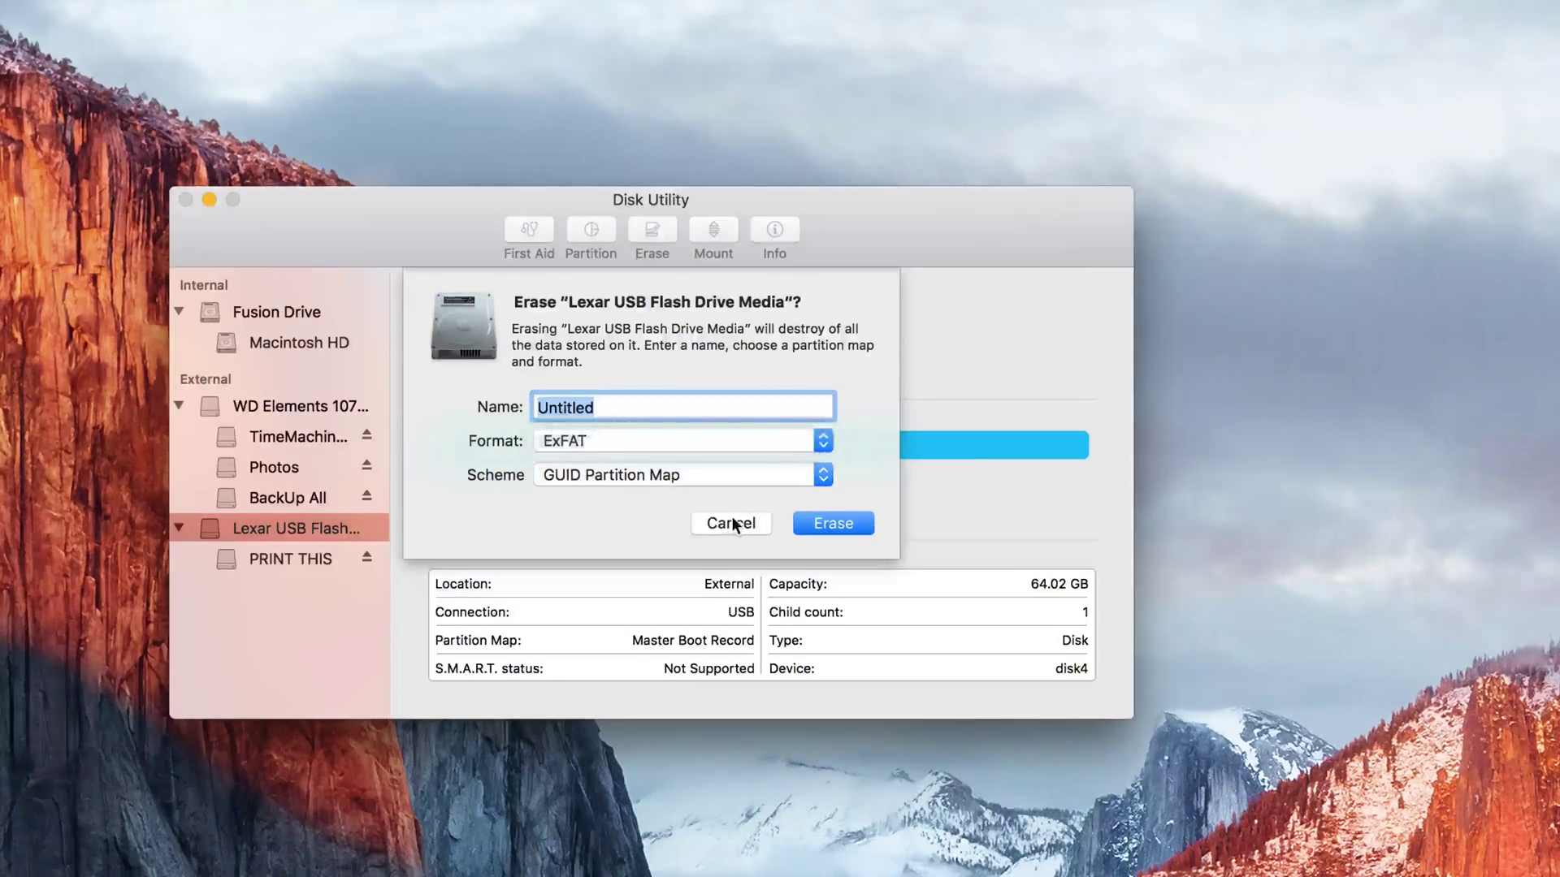
# Step: Set the erase format to MS-DOS (FAT) and name the flash drive 64gb
pyautogui.click(613, 446)
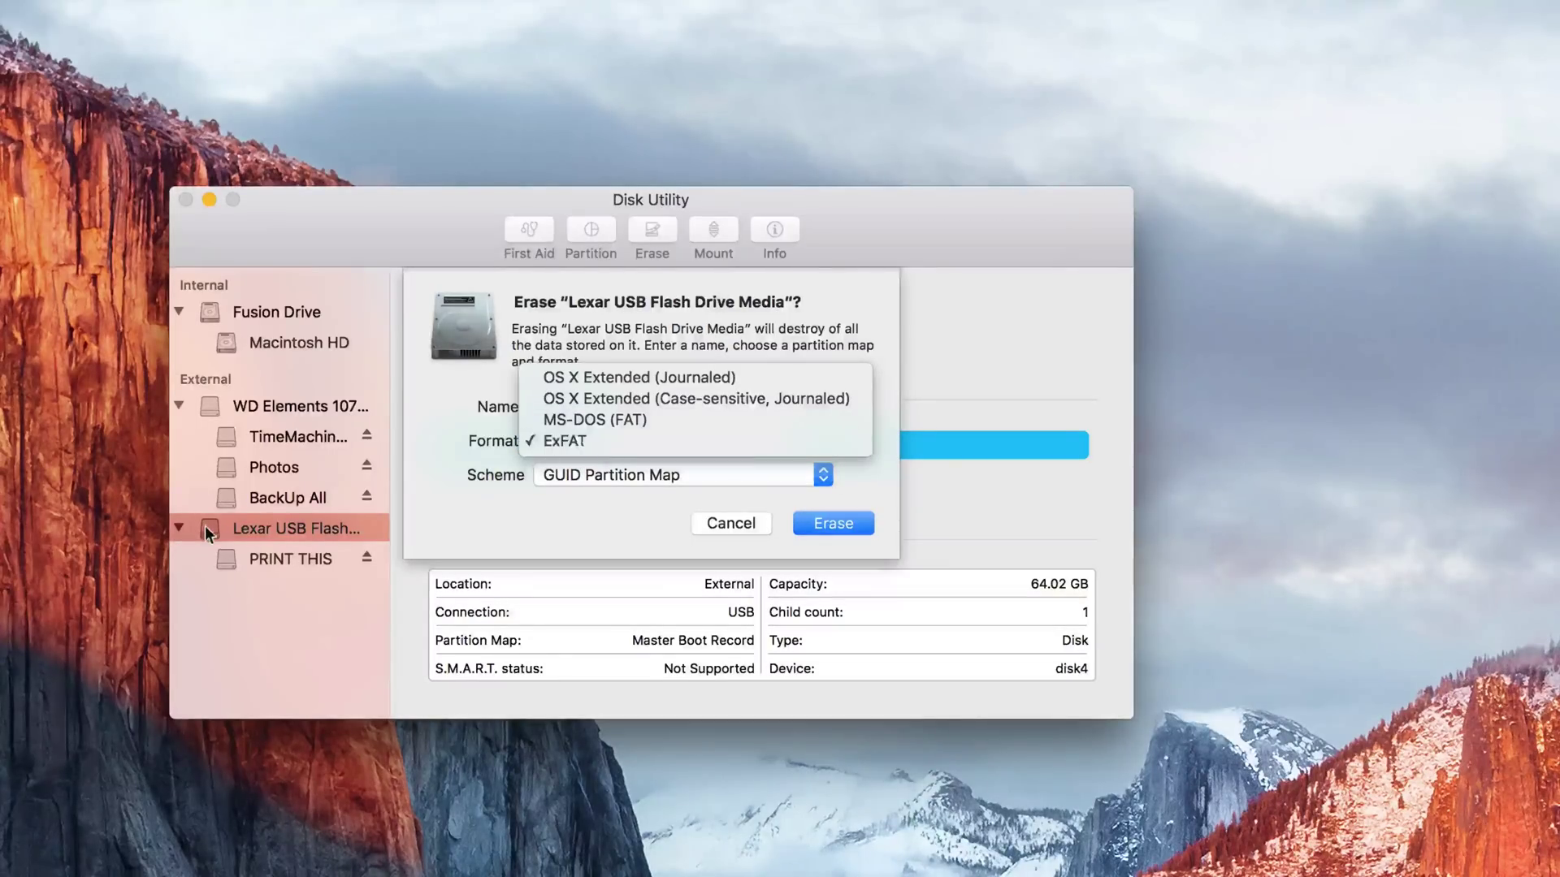
pyautogui.click(680, 421)
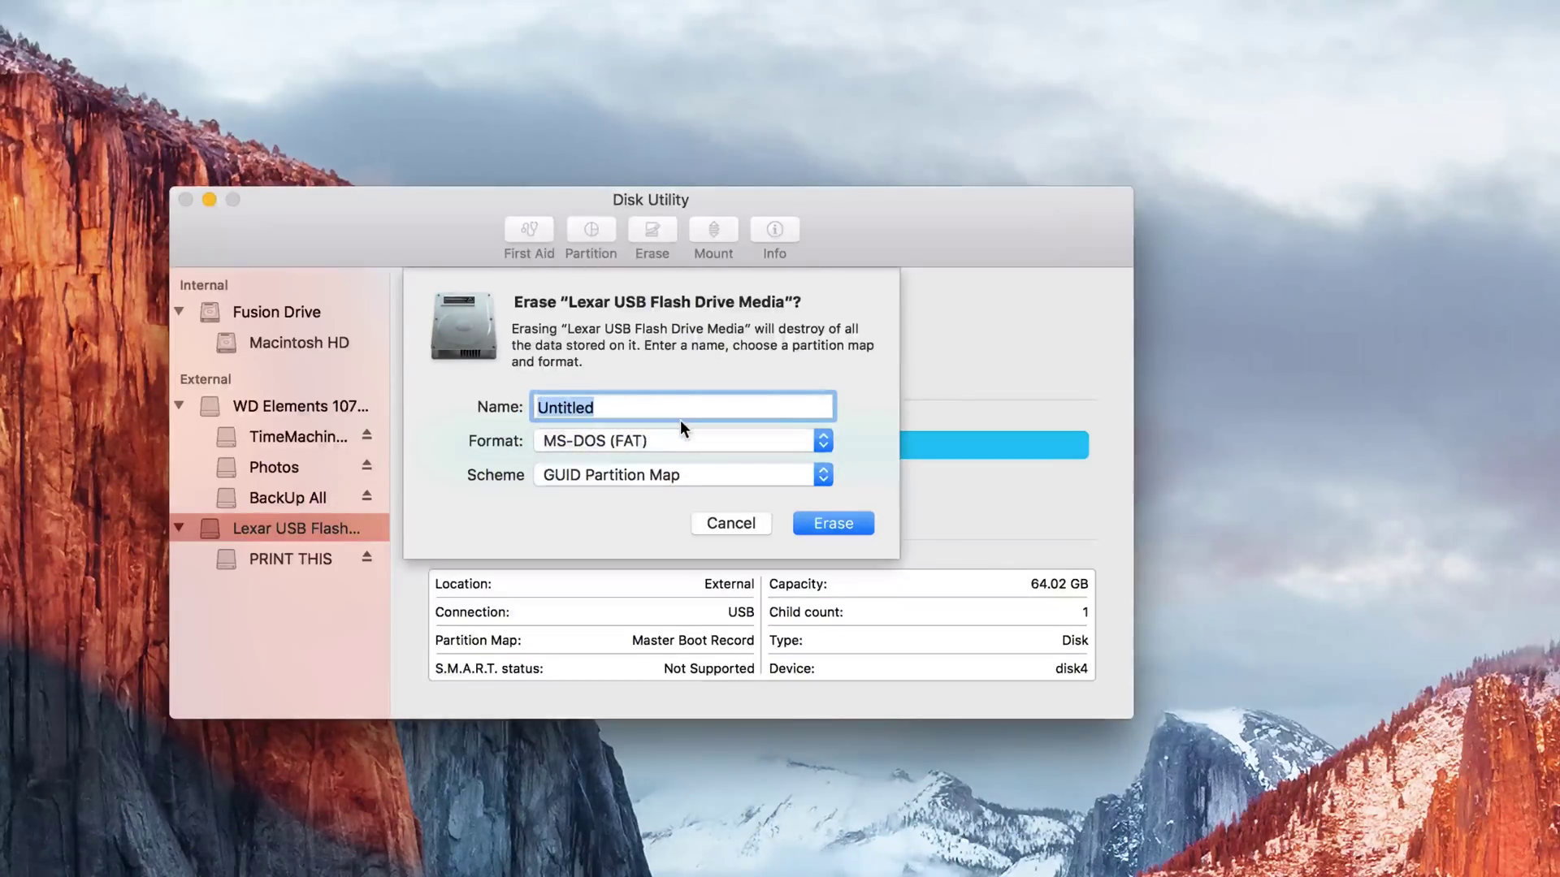
pyautogui.click(629, 406)
pyautogui.moveTo(630, 406); pyautogui.dragTo(505, 402)
pyautogui.press('BackSpace')
pyautogui.write('64g')
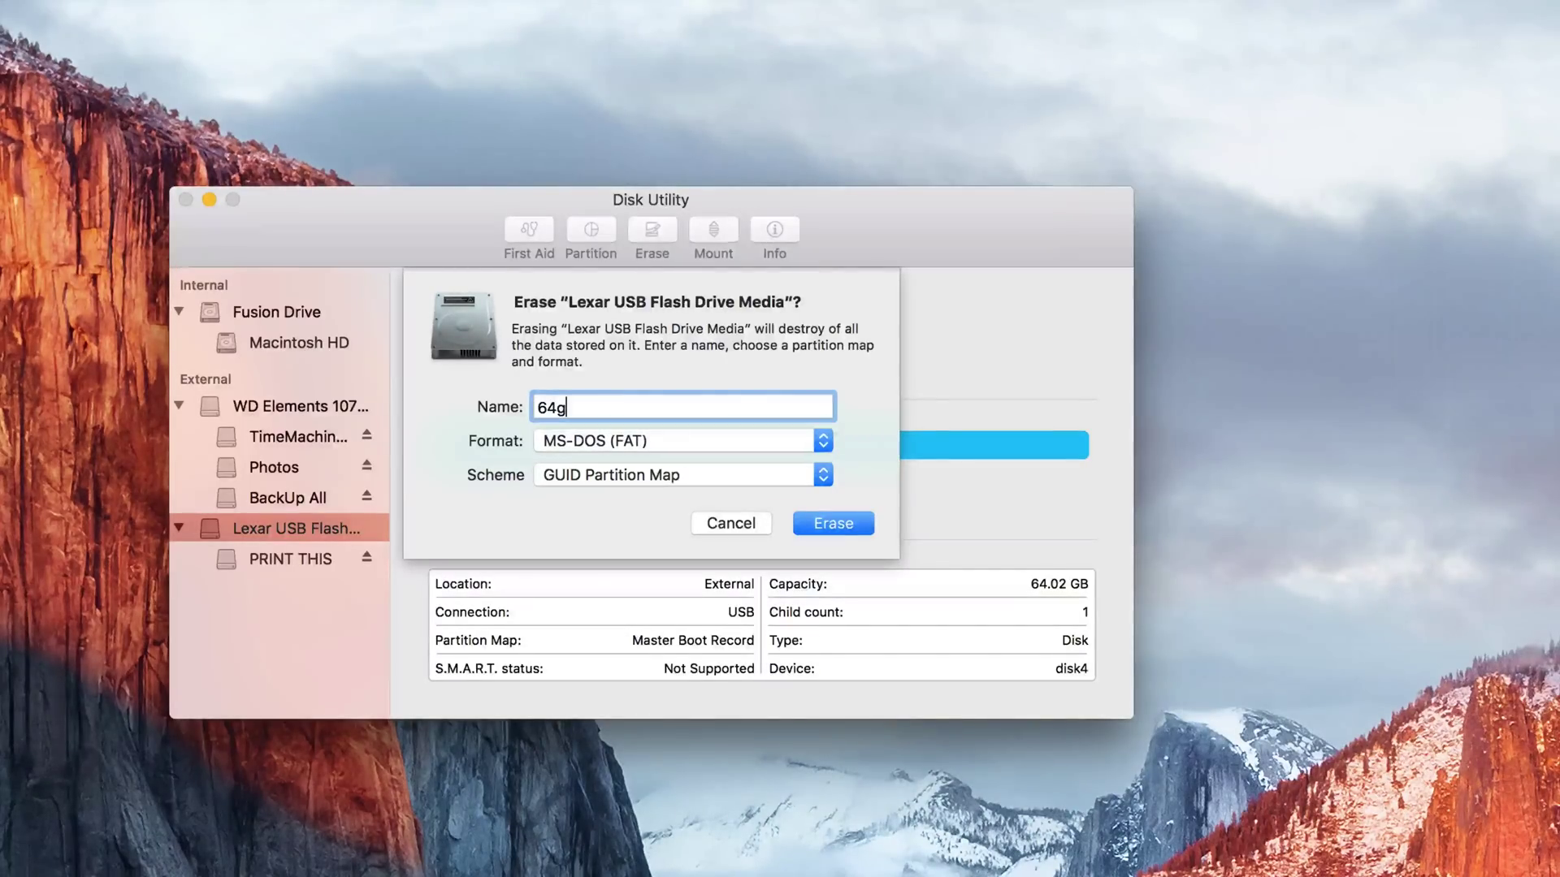
pyautogui.write('b')
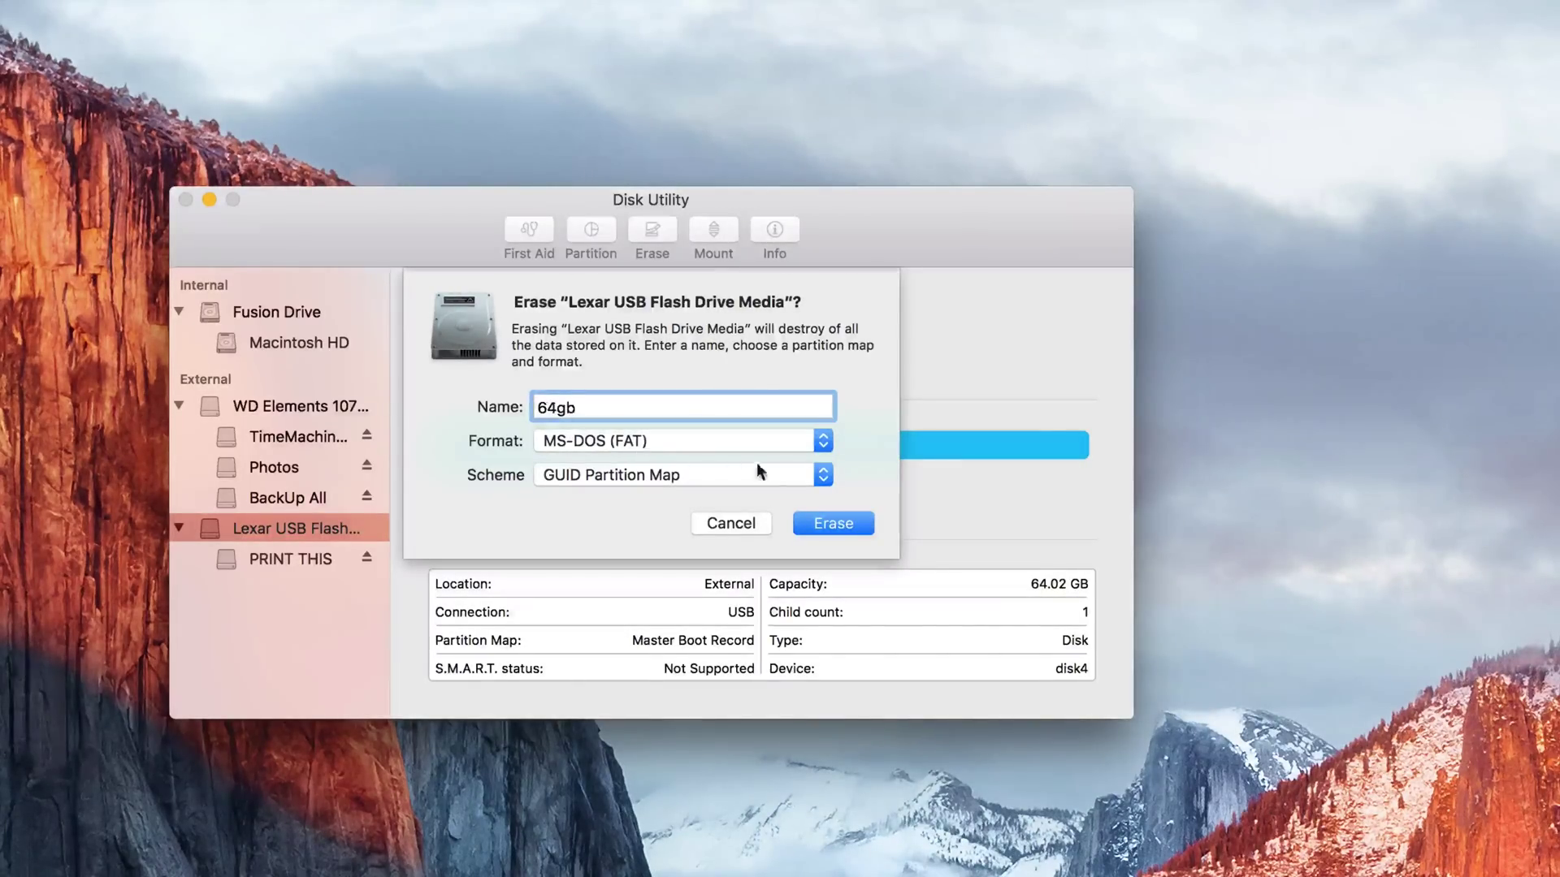
# Step: Erase the Lexar USB Flash Drive Media with the process details shown, and close Disk Utility when it is done
pyautogui.click(835, 519)
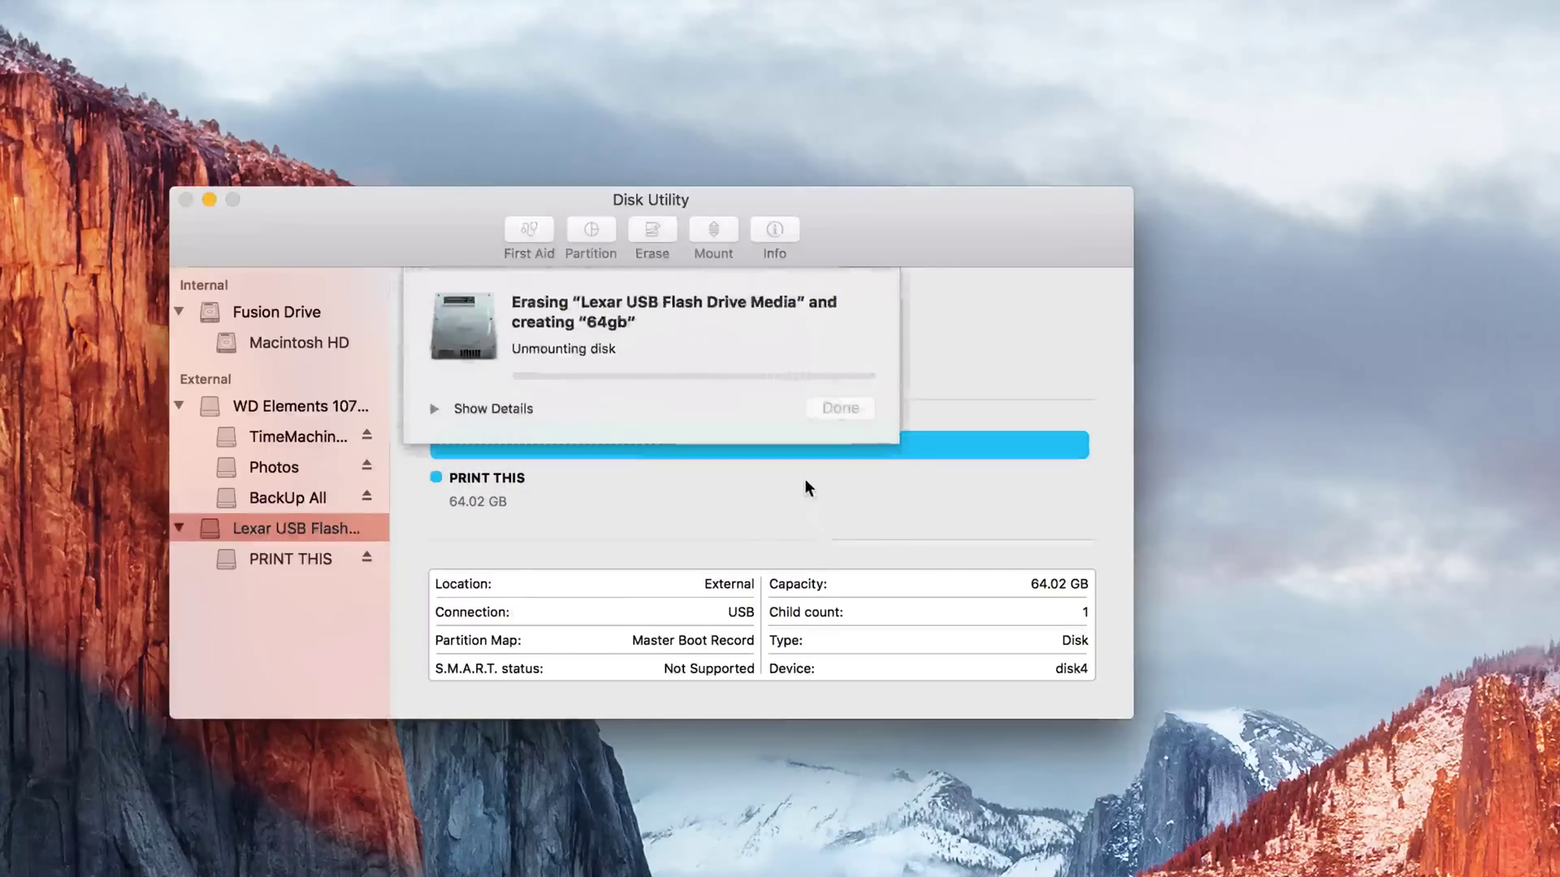
pyautogui.click(435, 410)
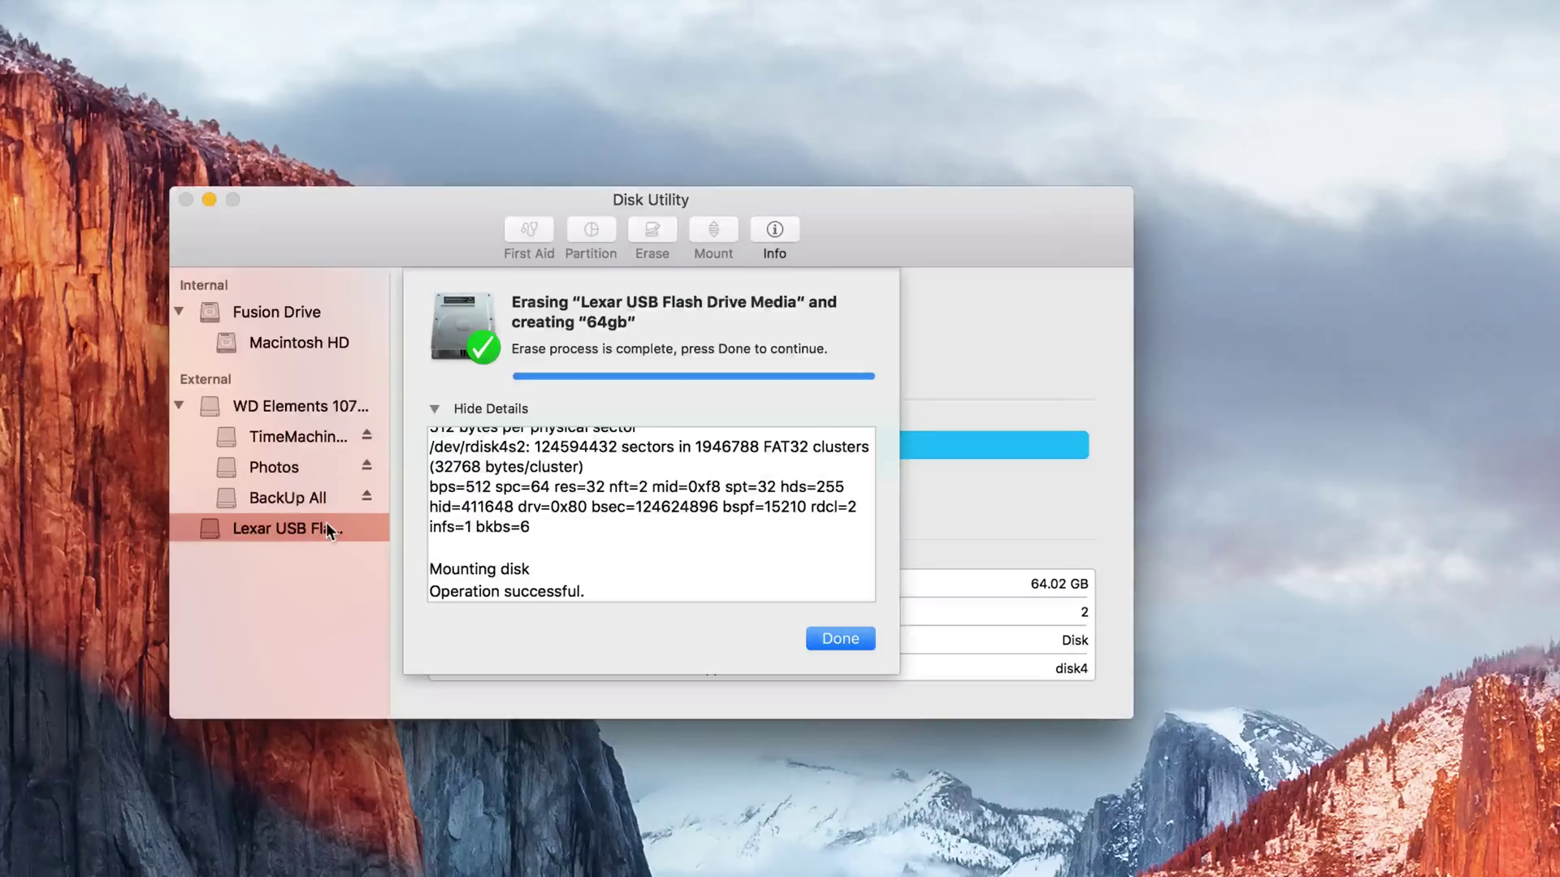
pyautogui.click(836, 640)
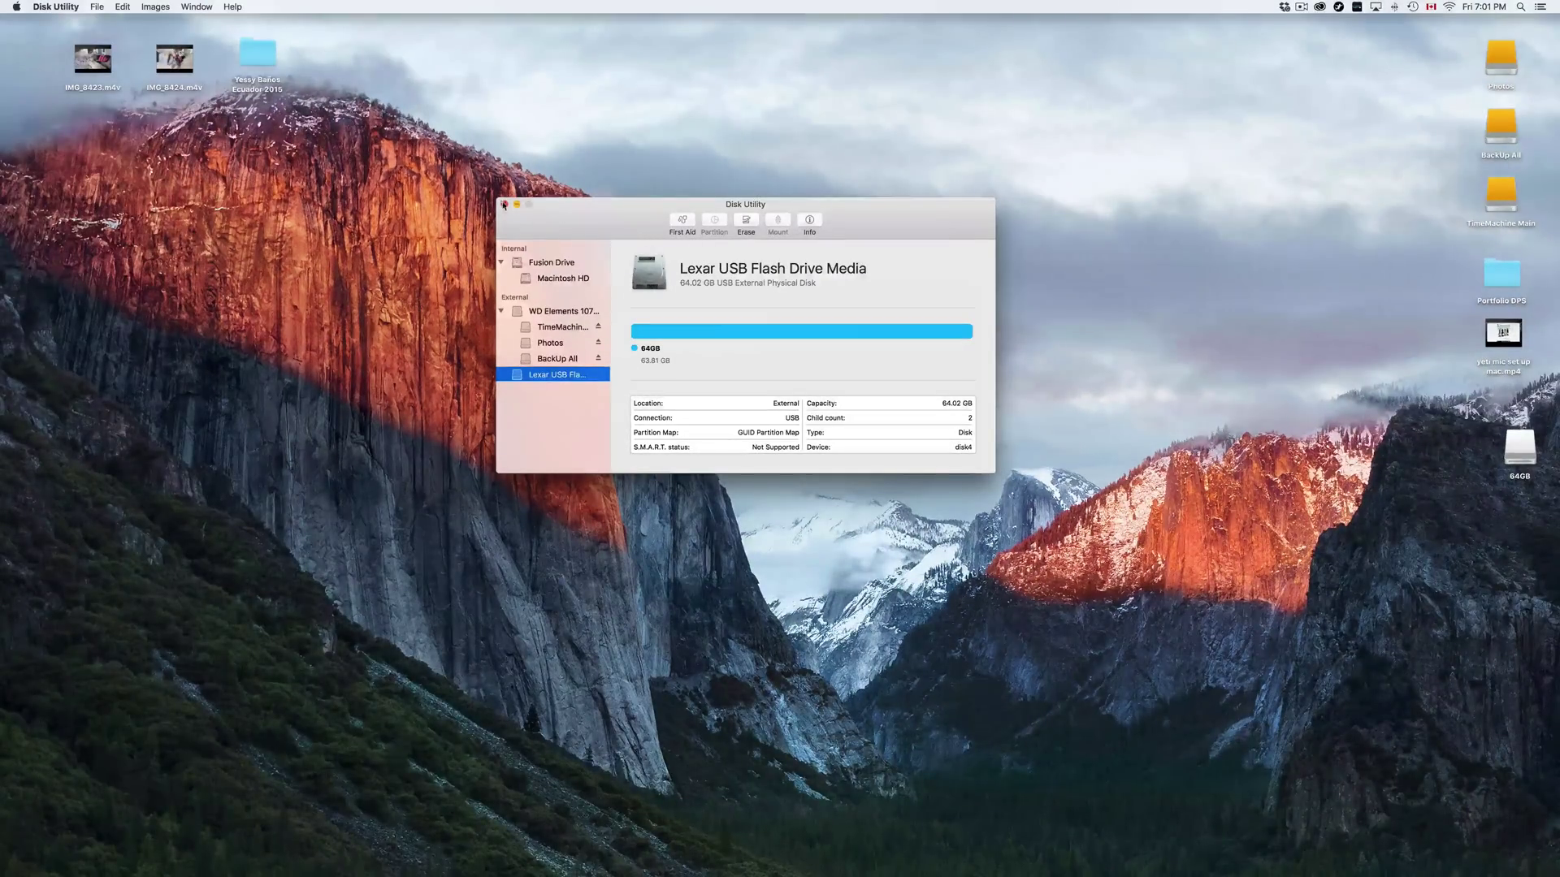
pyautogui.click(504, 205)
# Step: Move the 64GB drive icon to the upper middle of the desktop, open the drive and place its window beside the icon
pyautogui.moveTo(1519, 452); pyautogui.dragTo(945, 248)
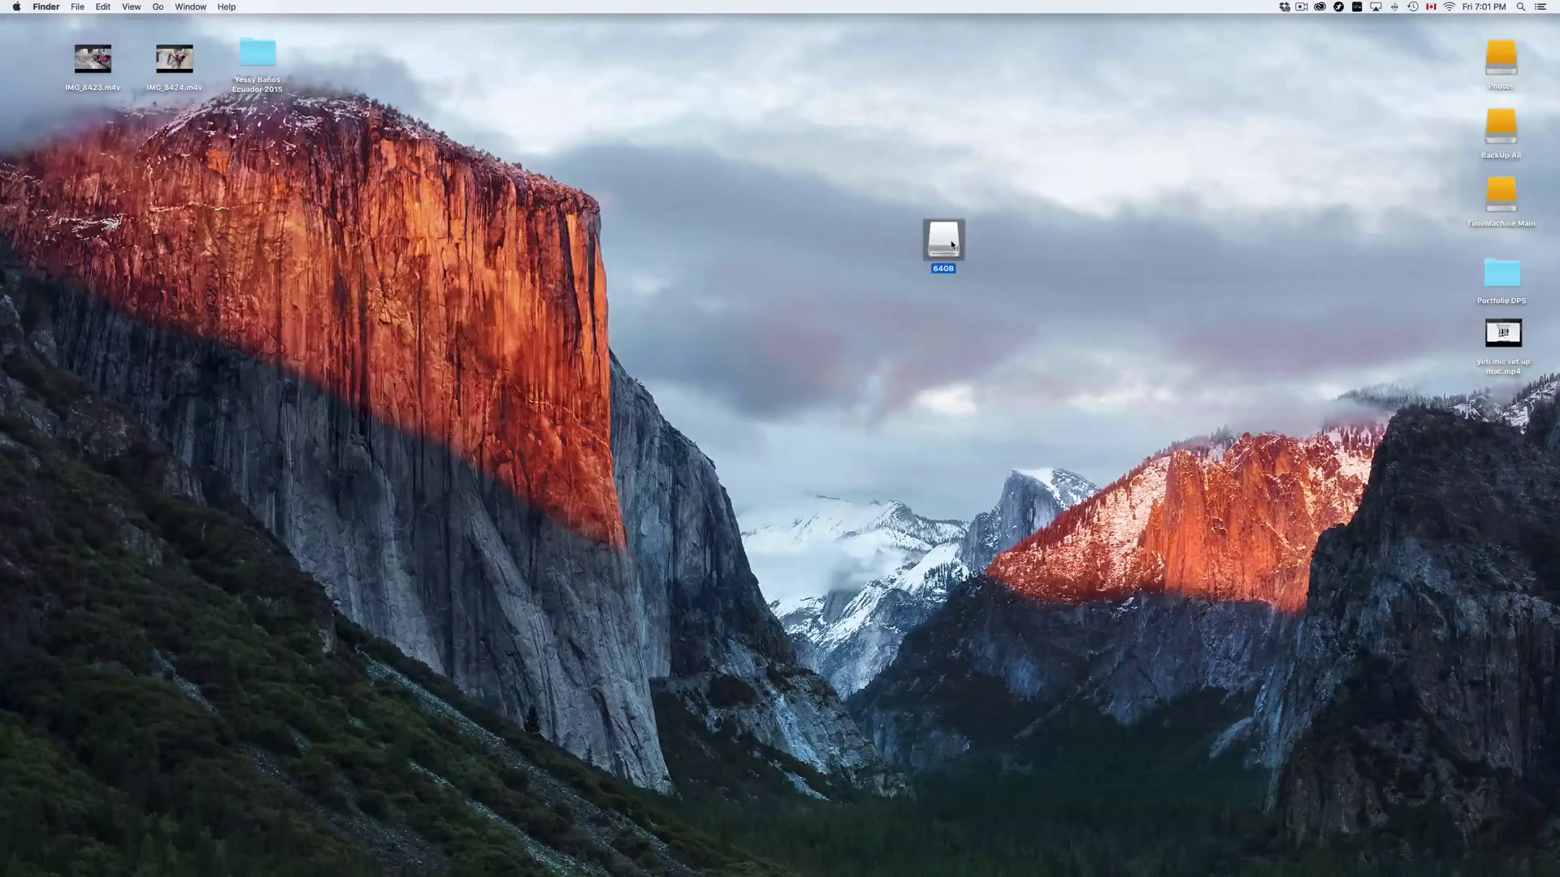
pyautogui.doubleClick(952, 245)
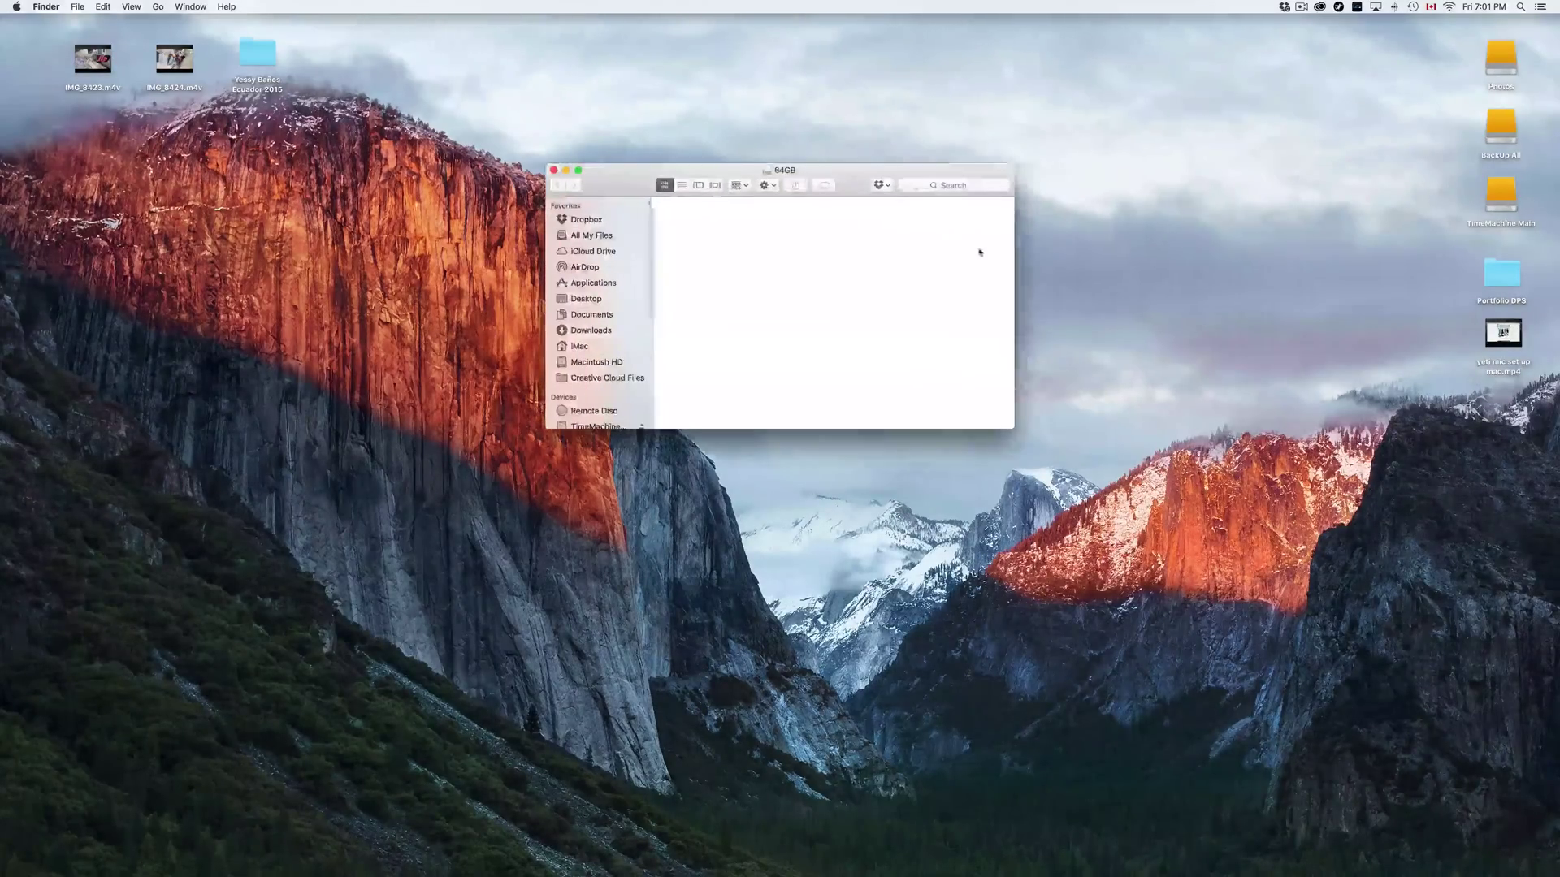
pyautogui.moveTo(856, 161); pyautogui.dragTo(683, 203)
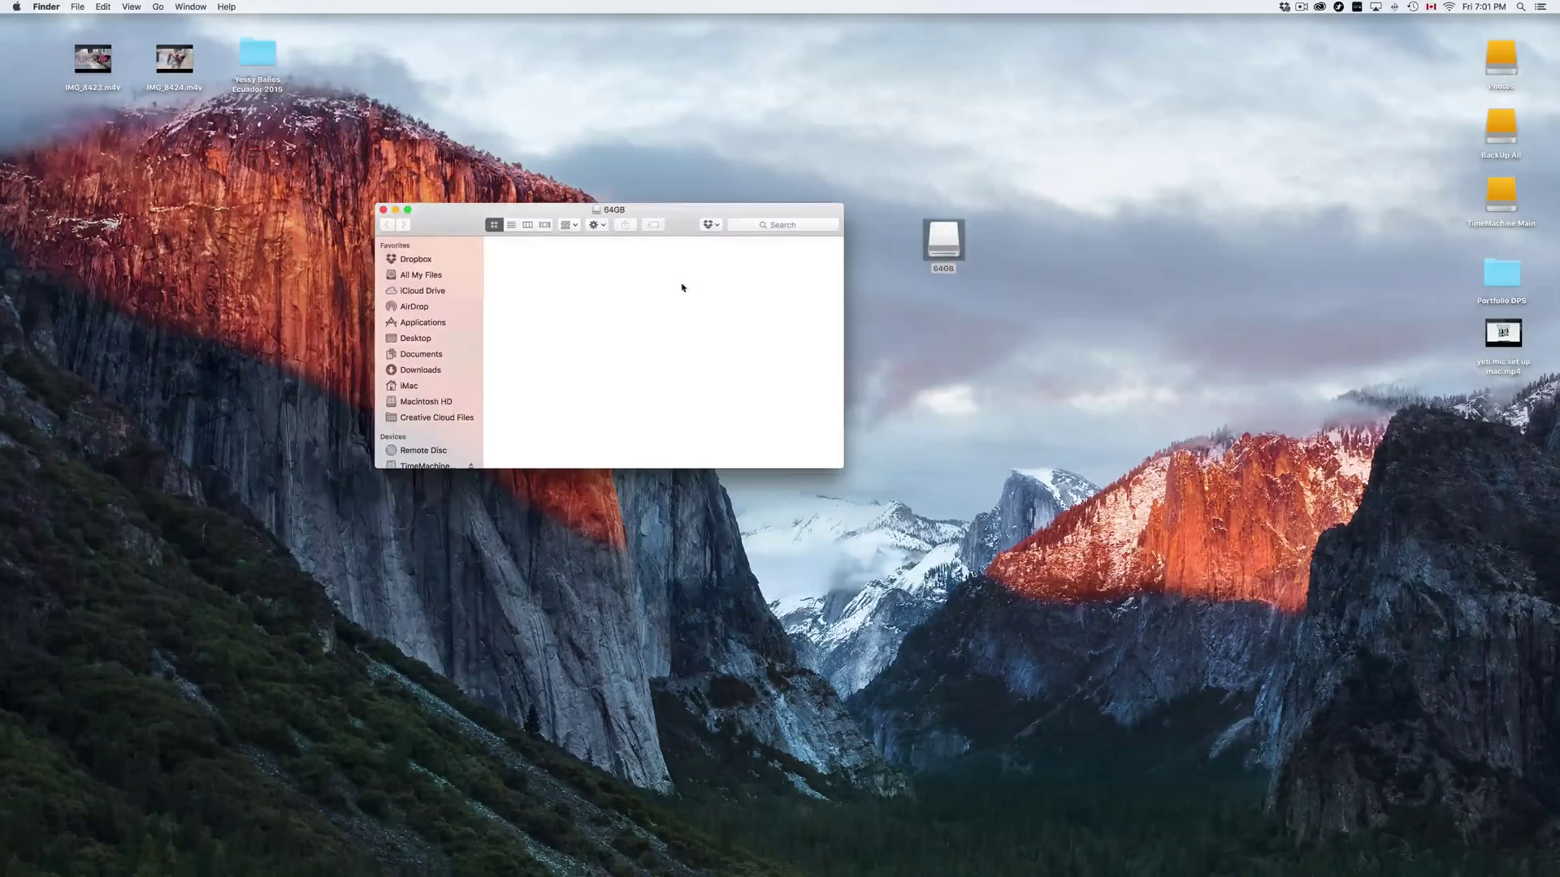
# Step: Move the desktop file "yeti mic set up mac.mp4" next to the 64GB icon and copy it onto the 64GB drive
pyautogui.moveTo(1497, 340); pyautogui.dragTo(1022, 272)
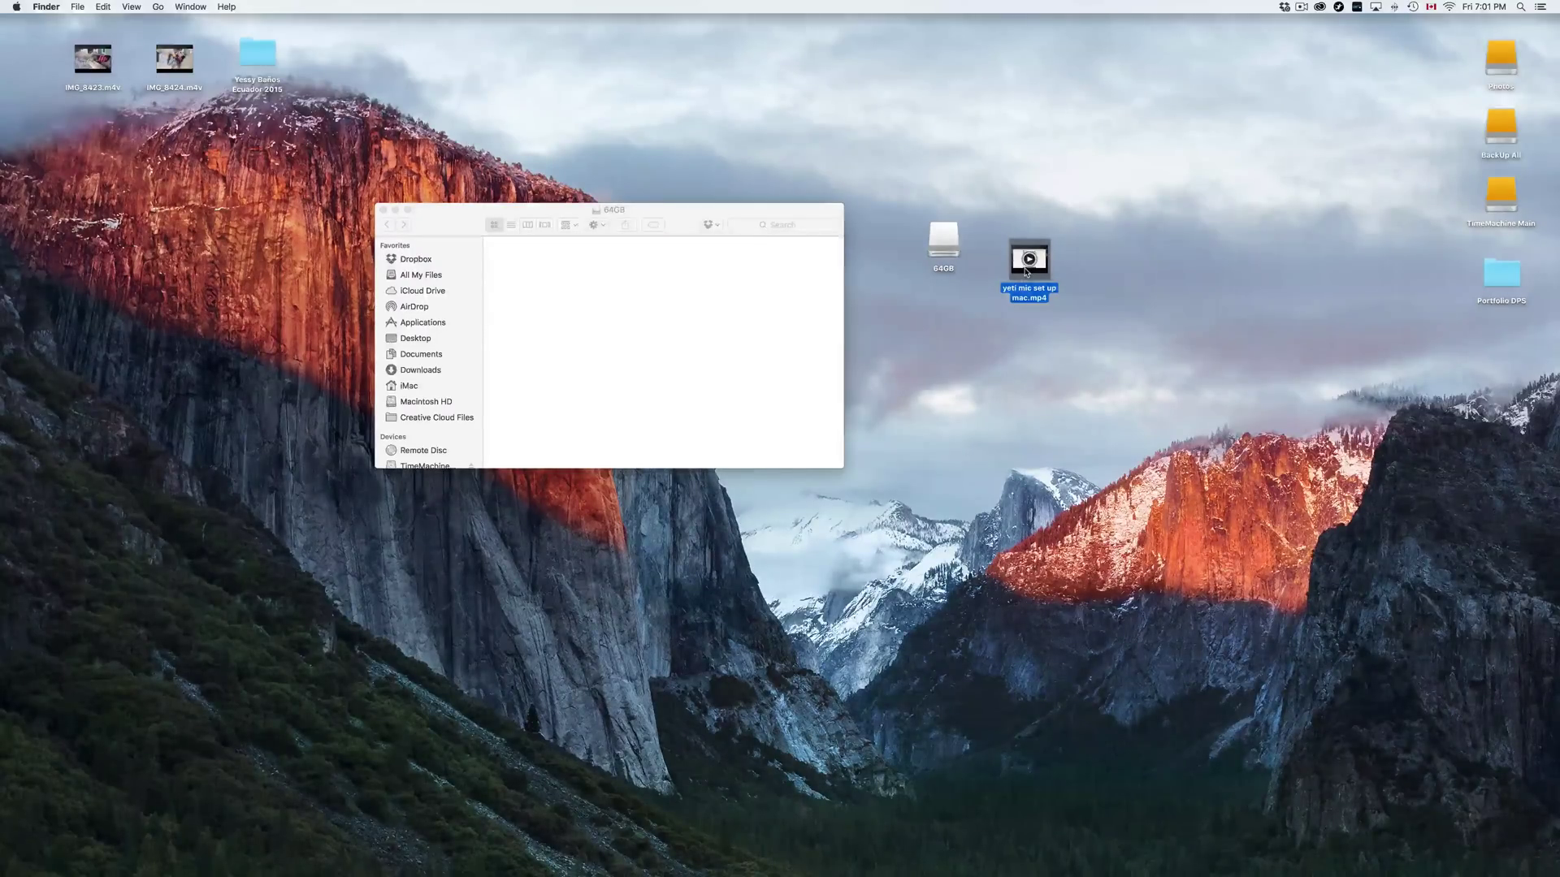
pyautogui.rightClick(1026, 273)
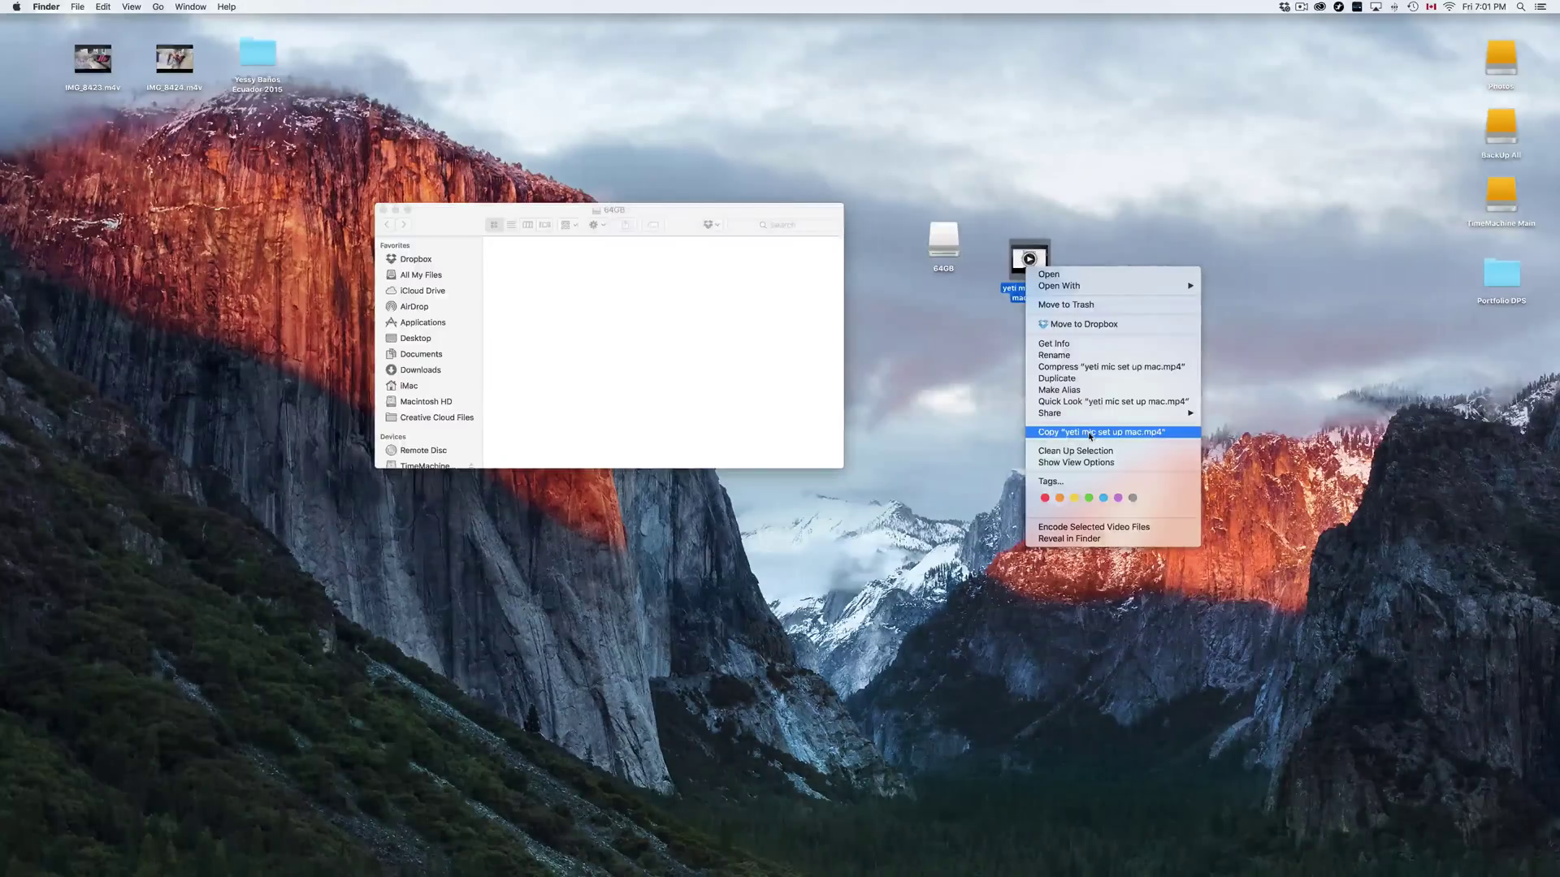
pyautogui.click(1141, 391)
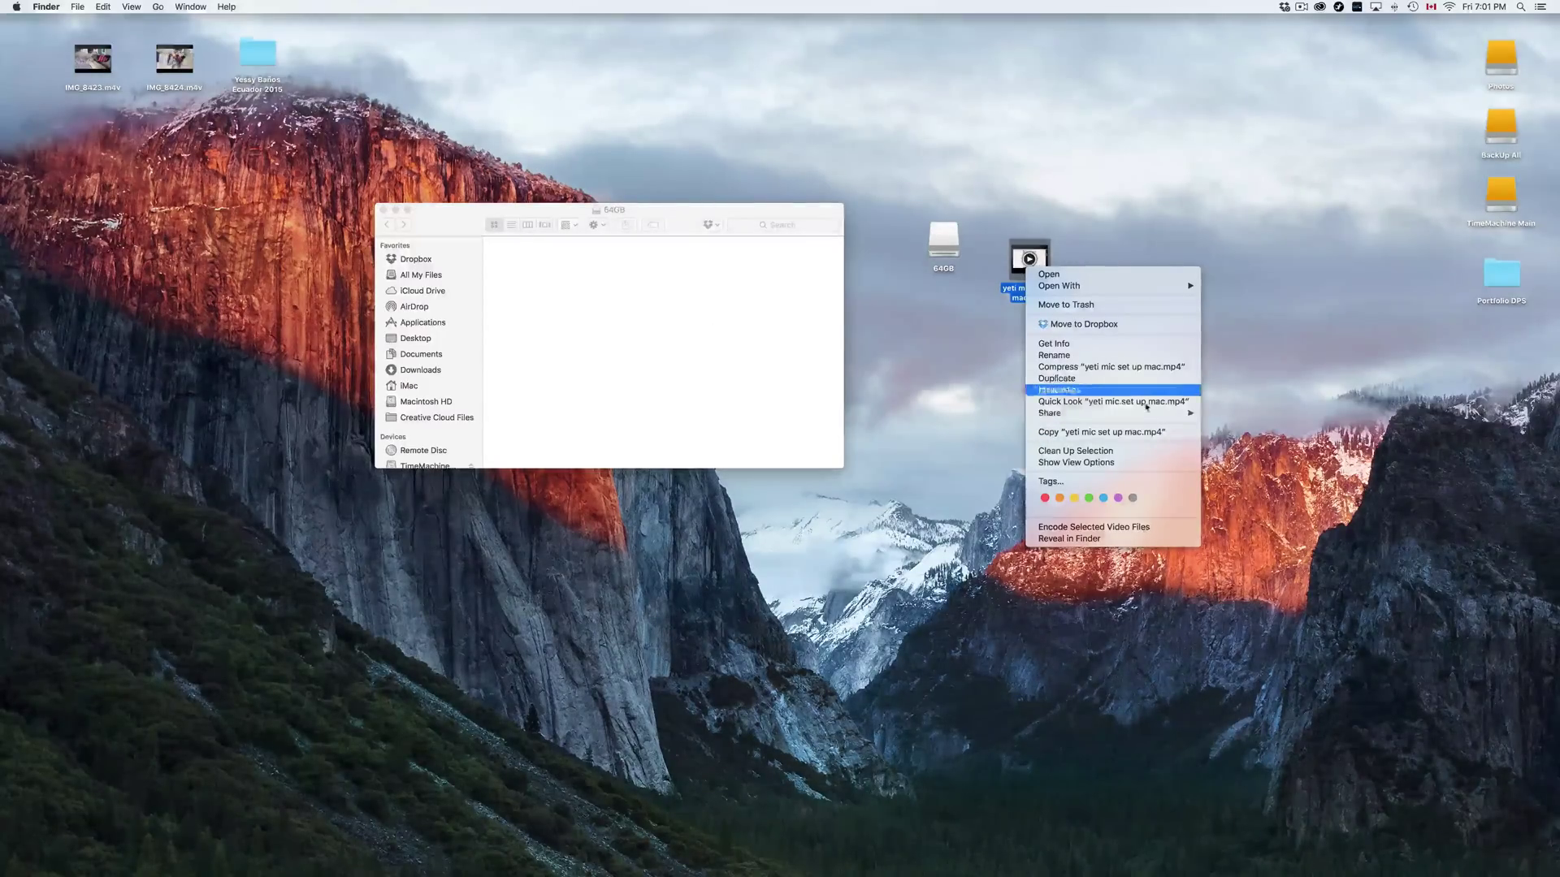
pyautogui.click(1104, 432)
pyautogui.click(571, 303)
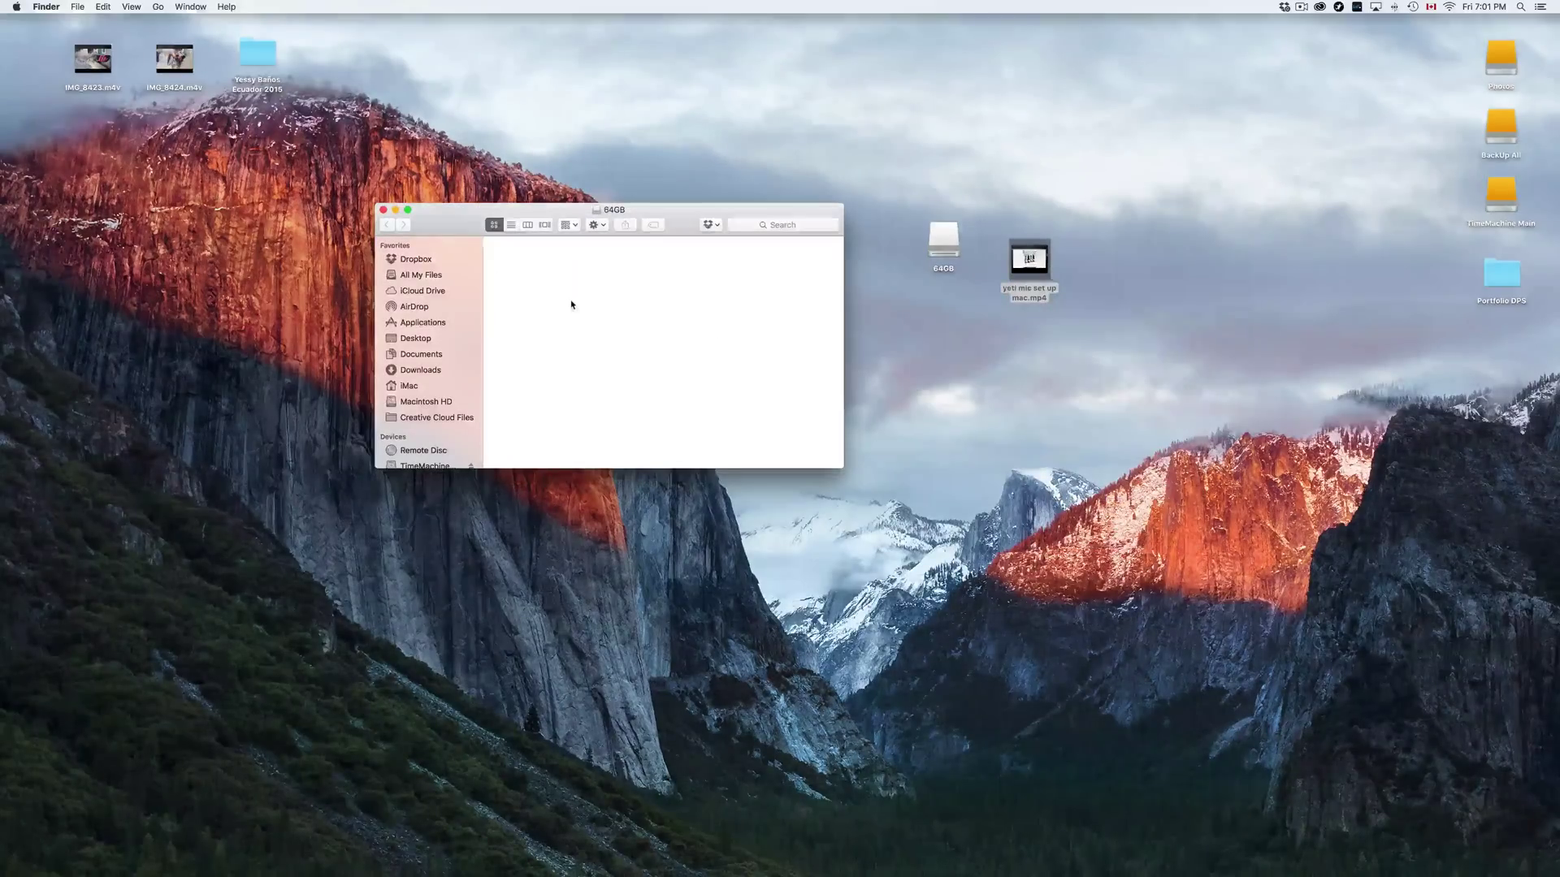
pyautogui.rightClick(544, 303)
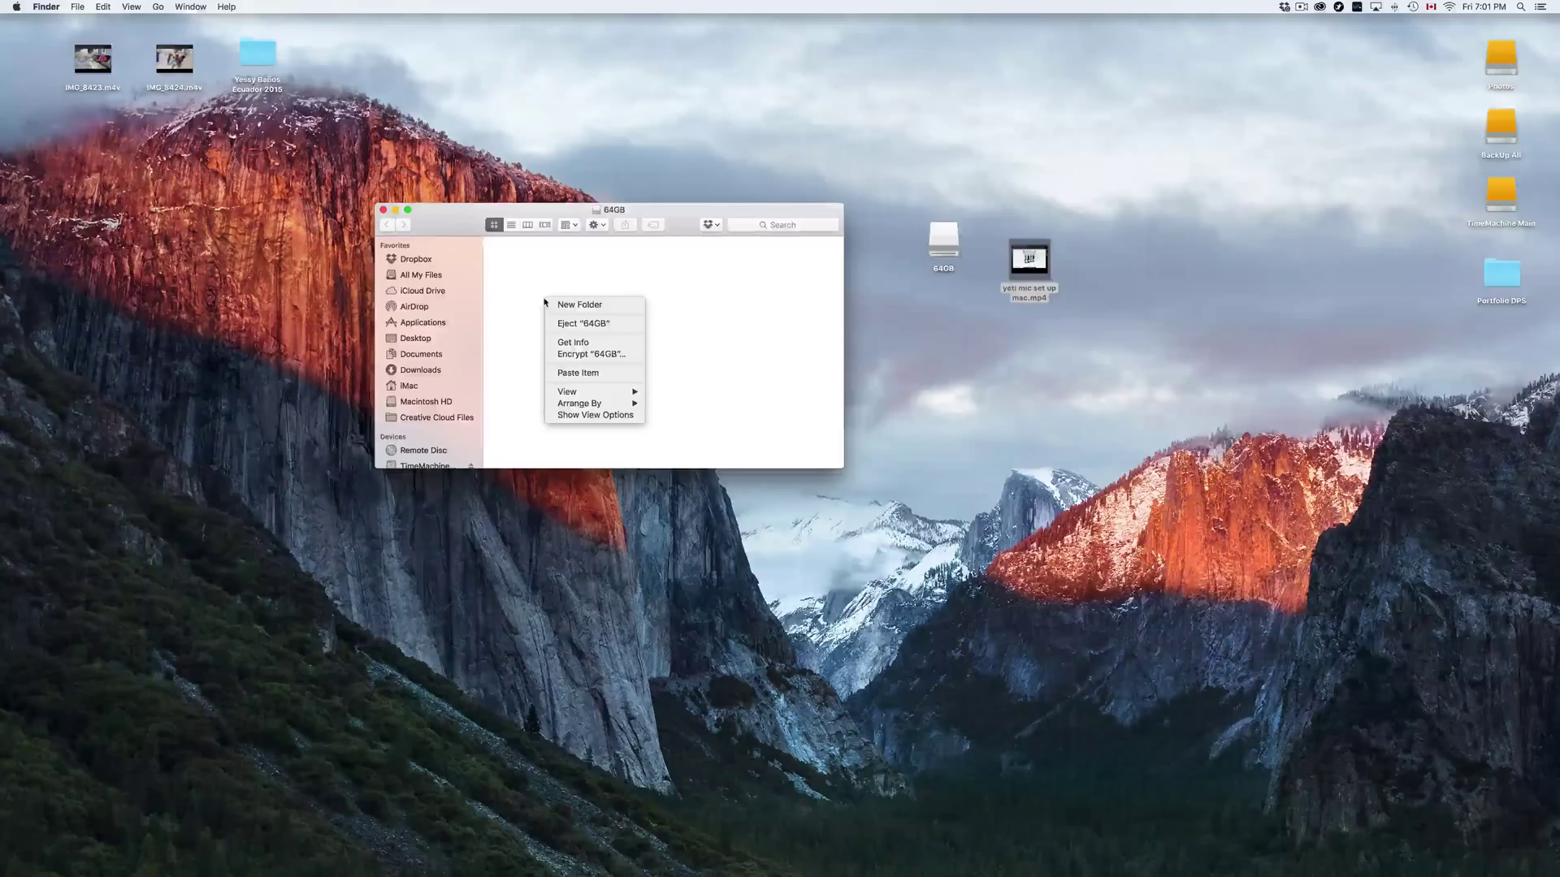
pyautogui.click(611, 372)
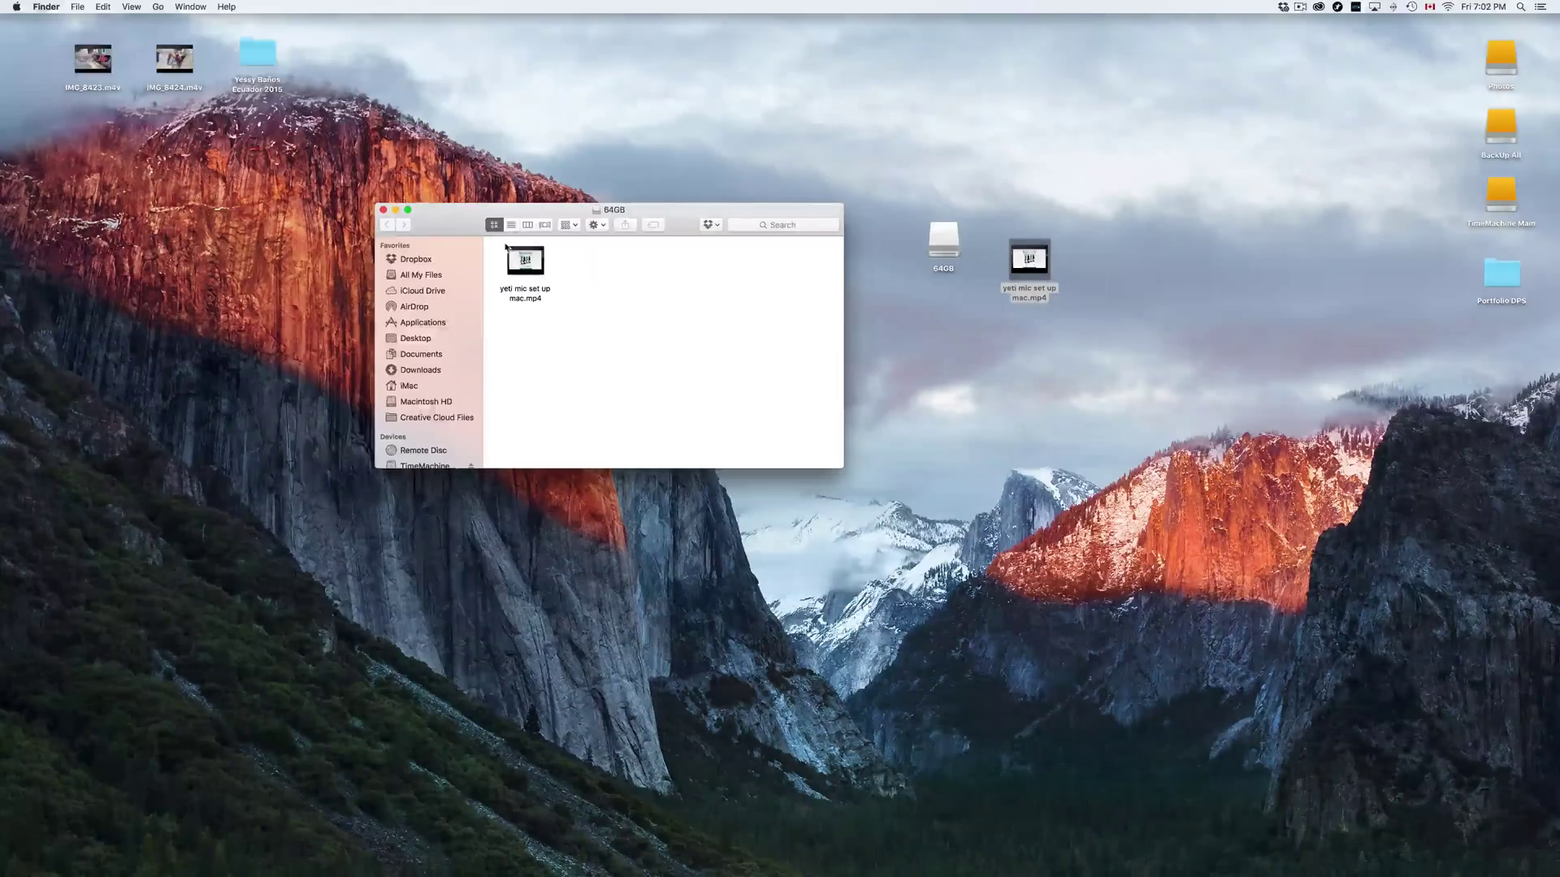
# Step: Open System Preferences to view its panes, and close both it and the 64GB drive window
pyautogui.moveTo(792, 857)
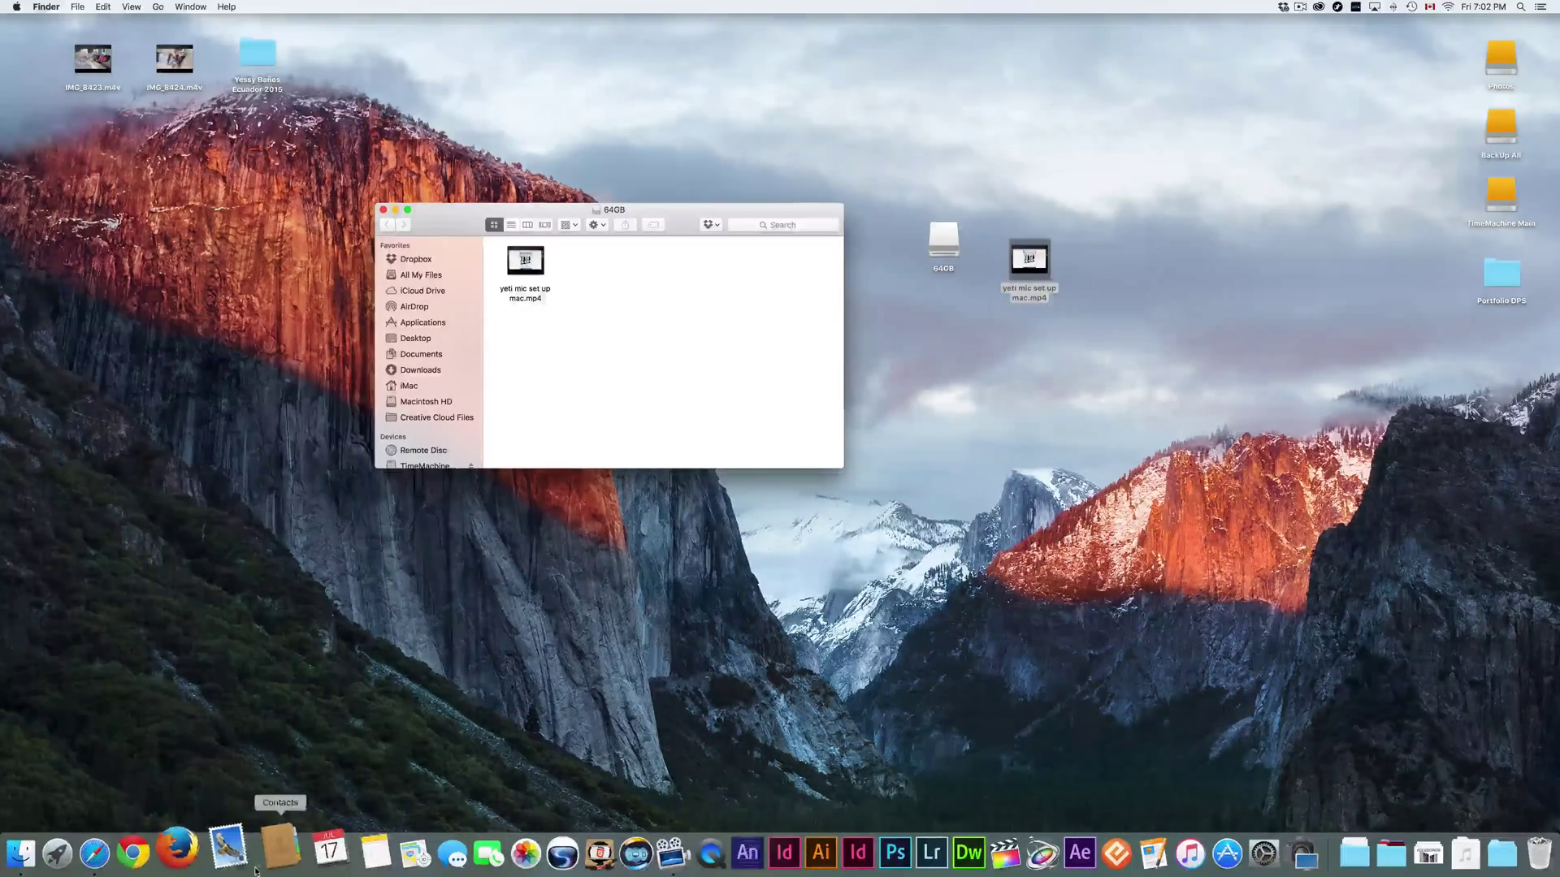
pyautogui.click(1243, 847)
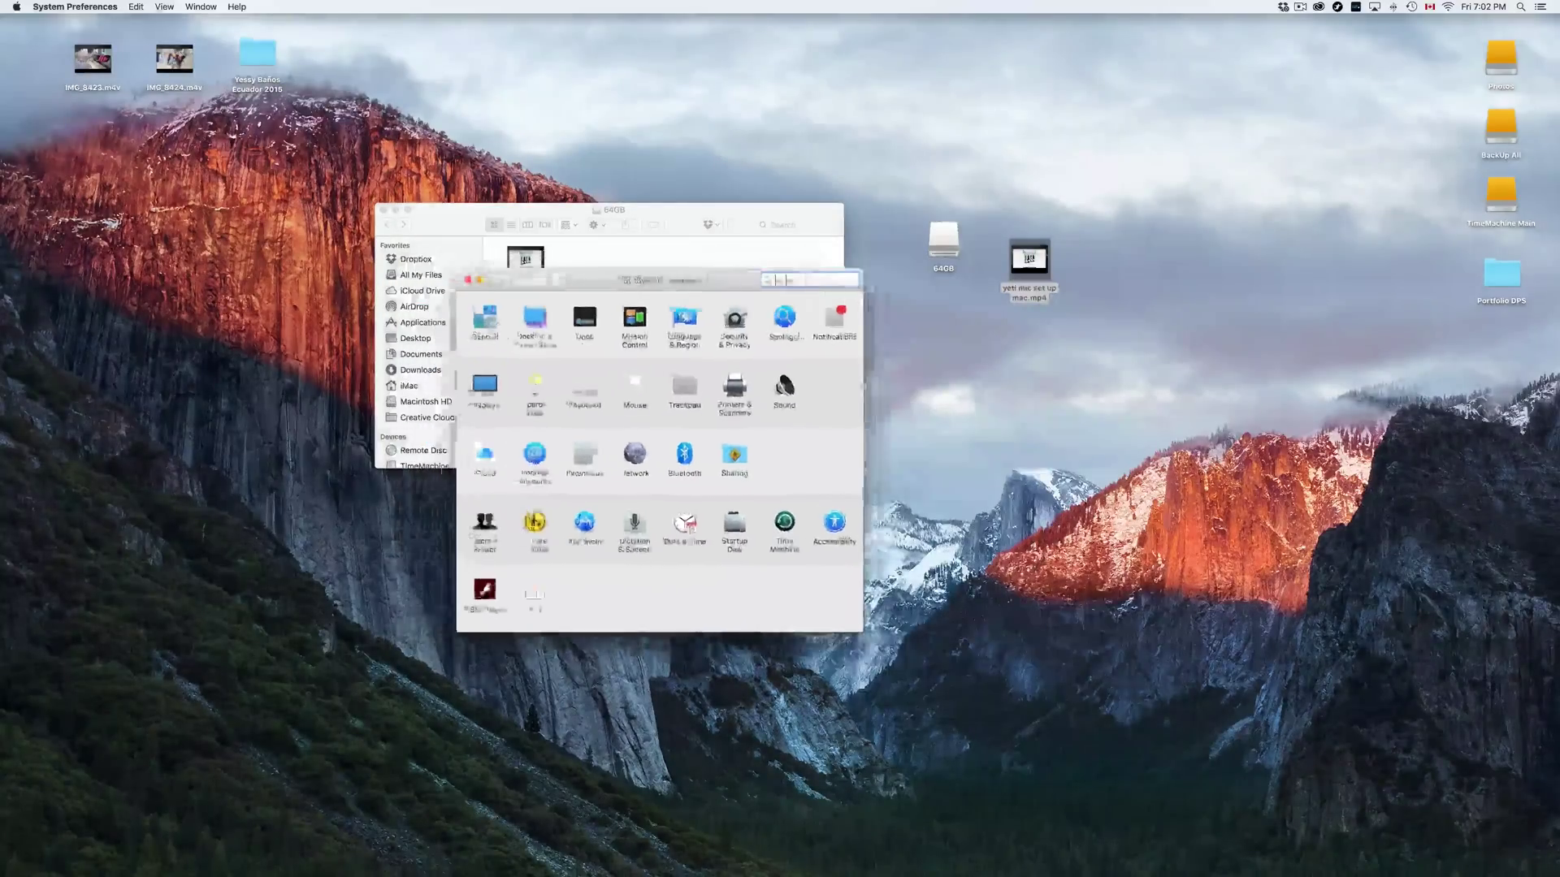
pyautogui.moveTo(682, 289); pyautogui.dragTo(870, 352)
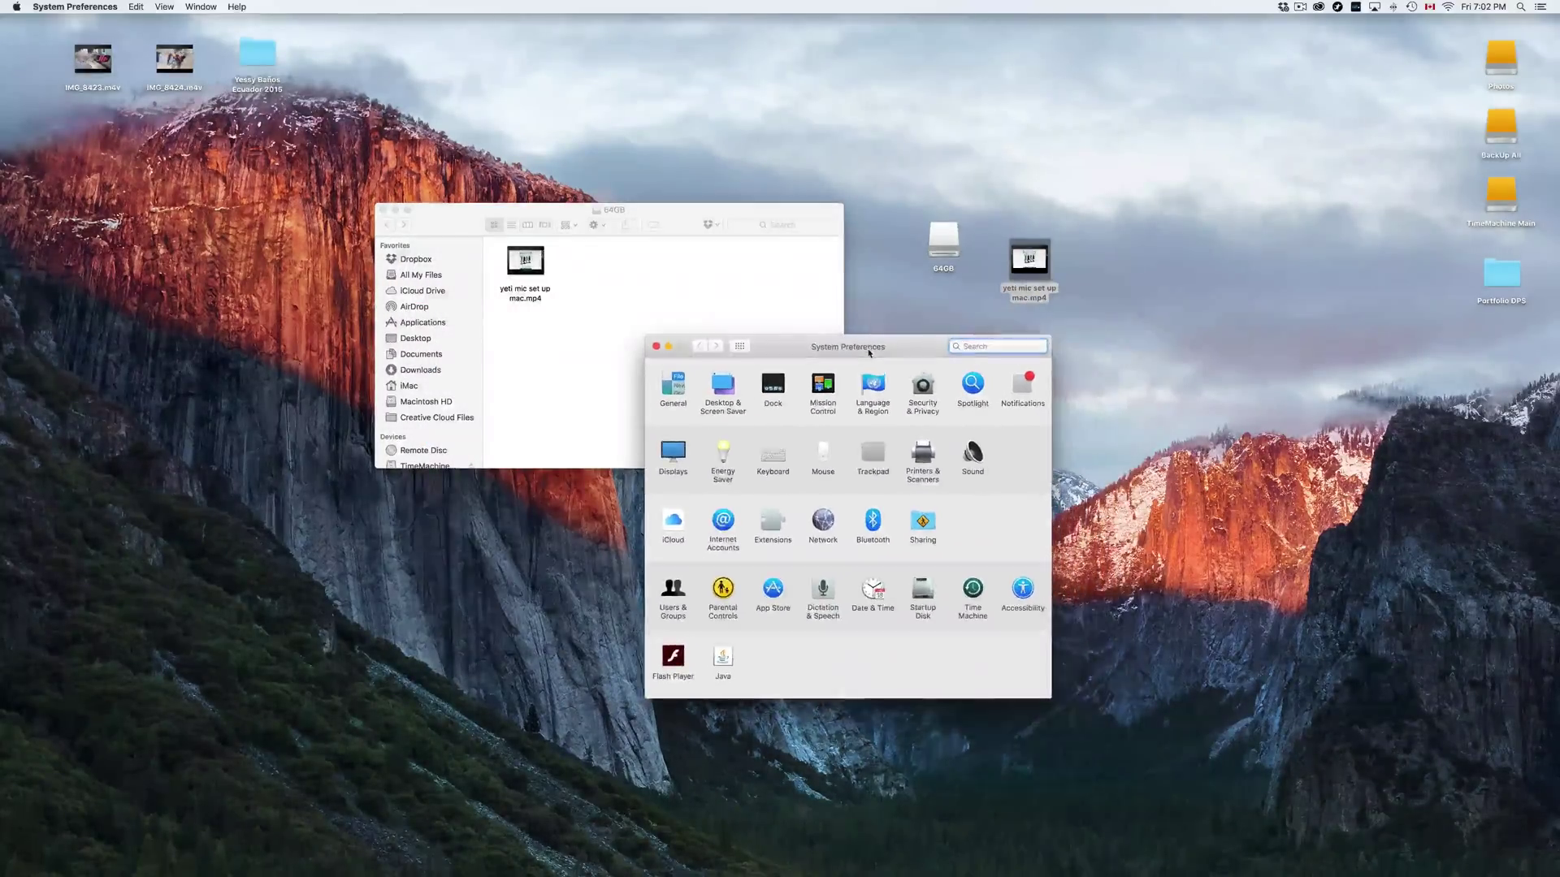
pyautogui.moveTo(522, 861)
pyautogui.click(655, 346)
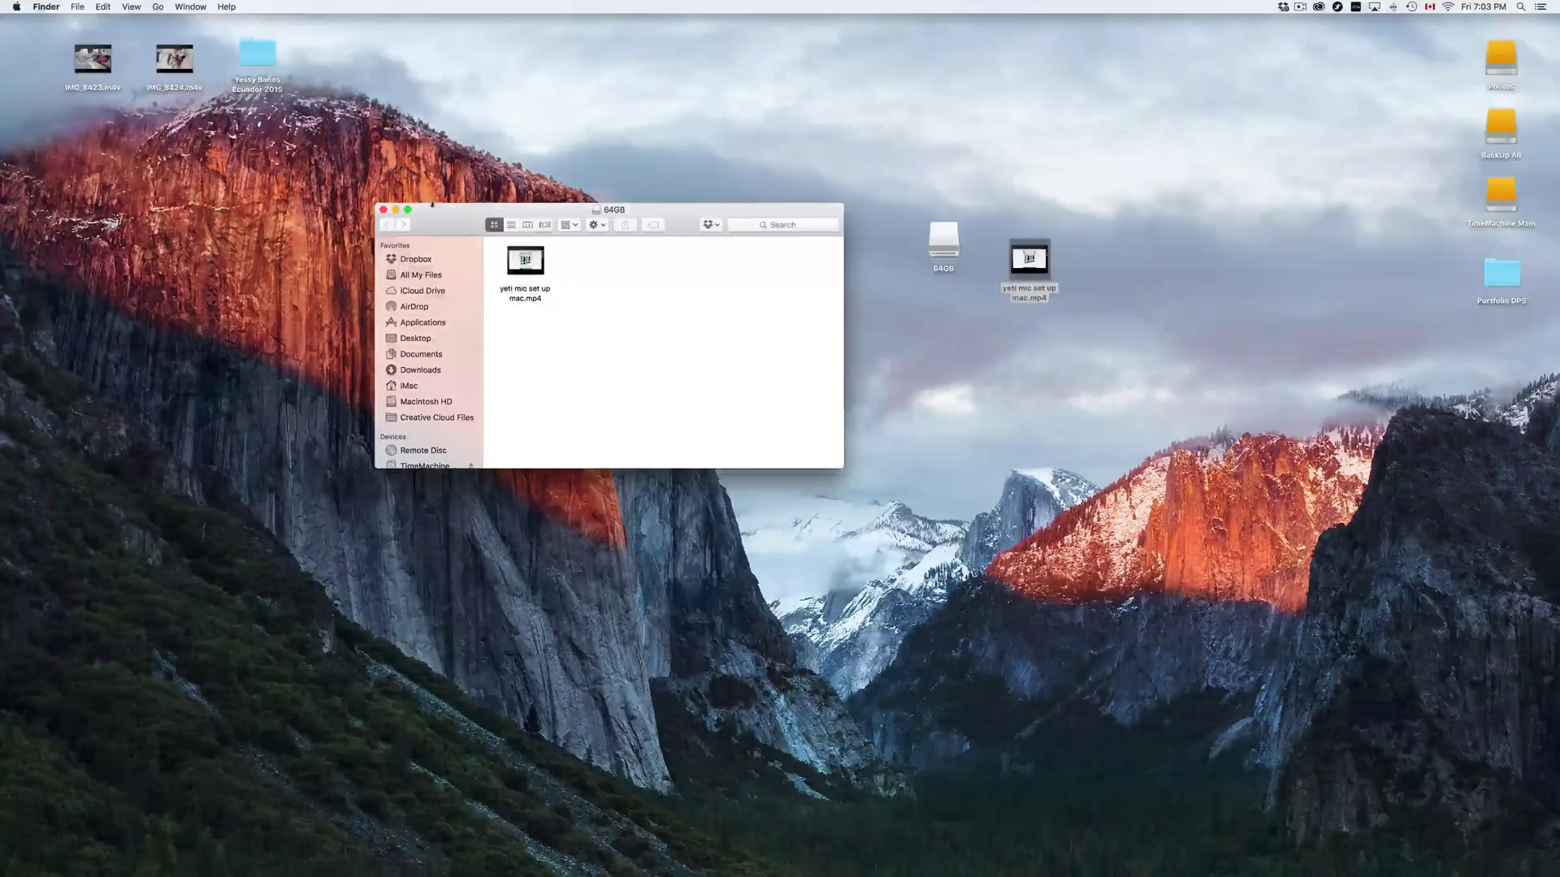
pyautogui.moveTo(447, 215); pyautogui.dragTo(536, 280)
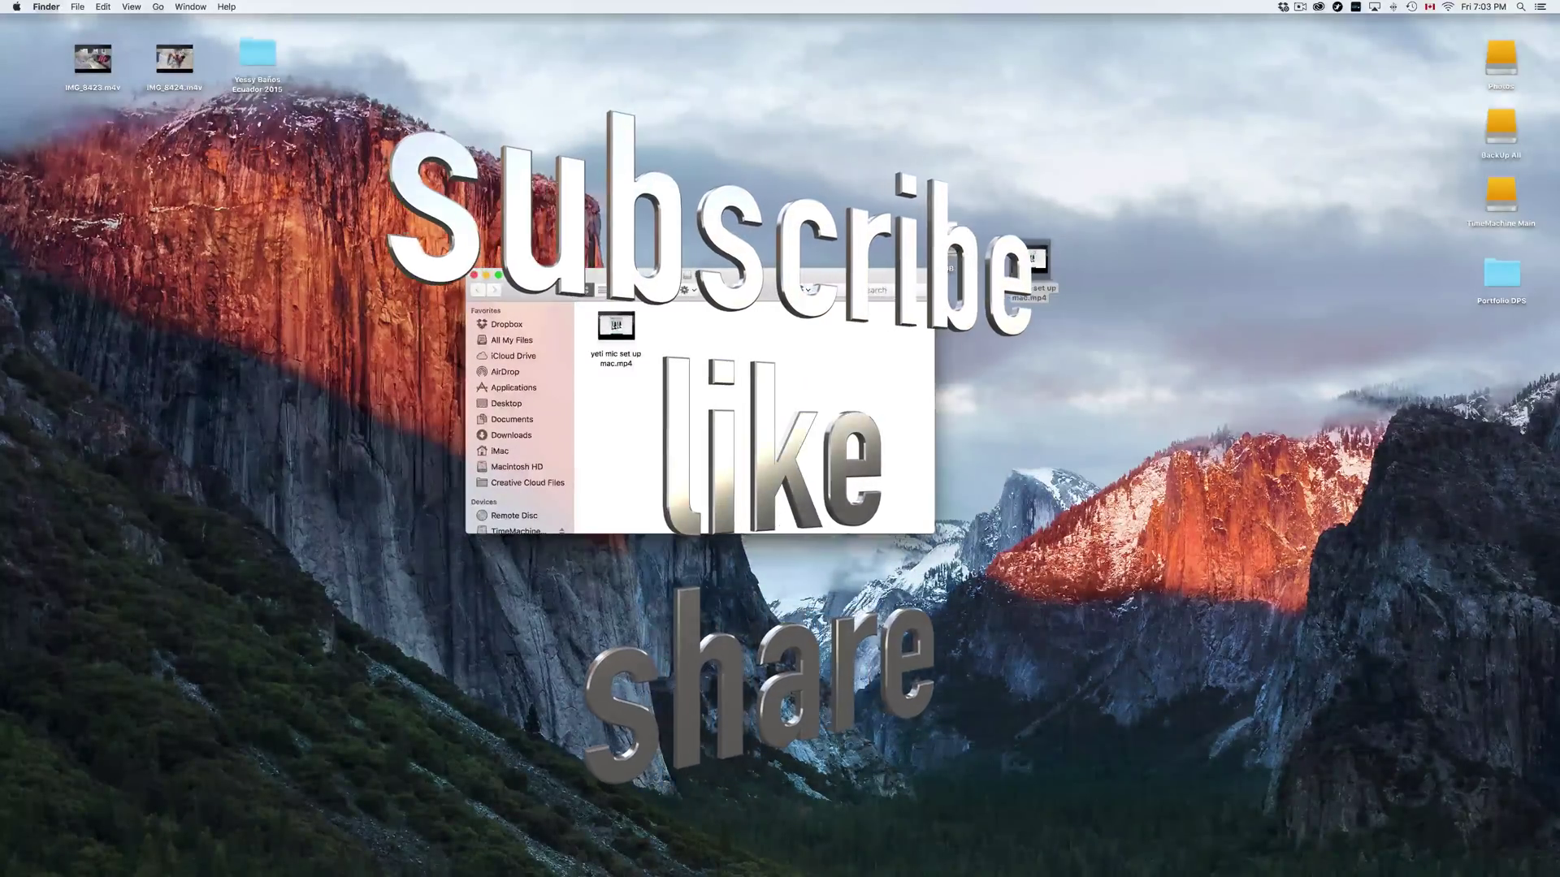
pyautogui.click(476, 274)
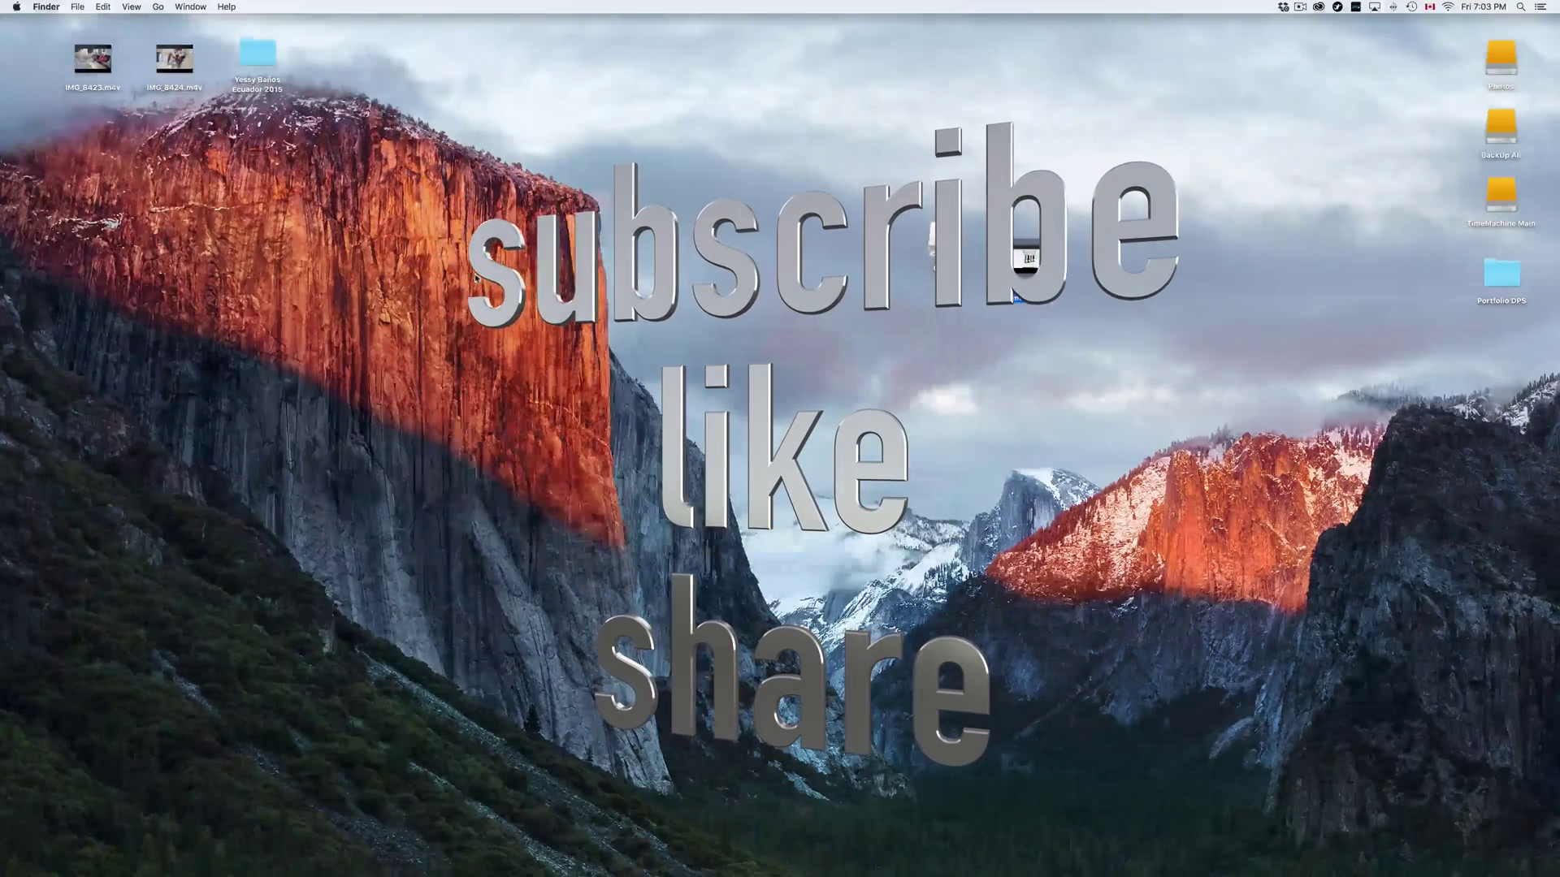